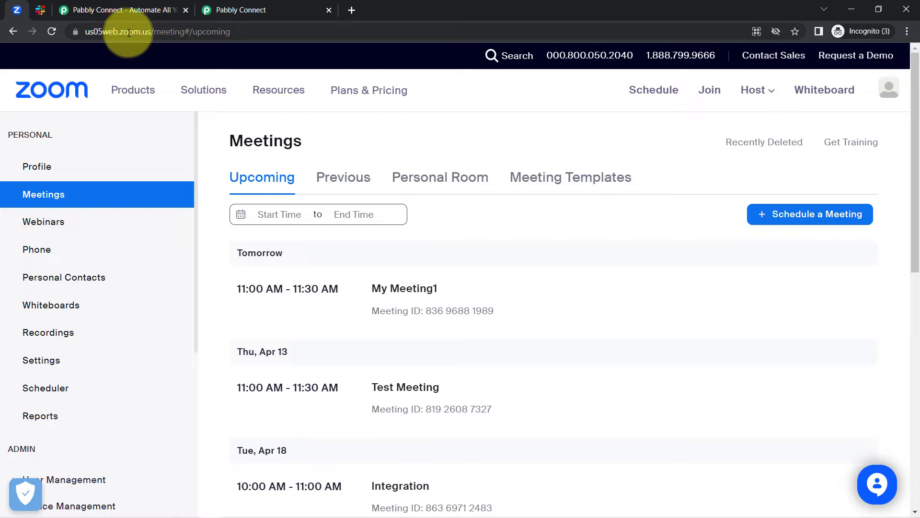
Switch from the Zoom Meetings list to the #pabbly-integration-team Slack channel
{"action": "left_click", "coordinate": [40, 10]}
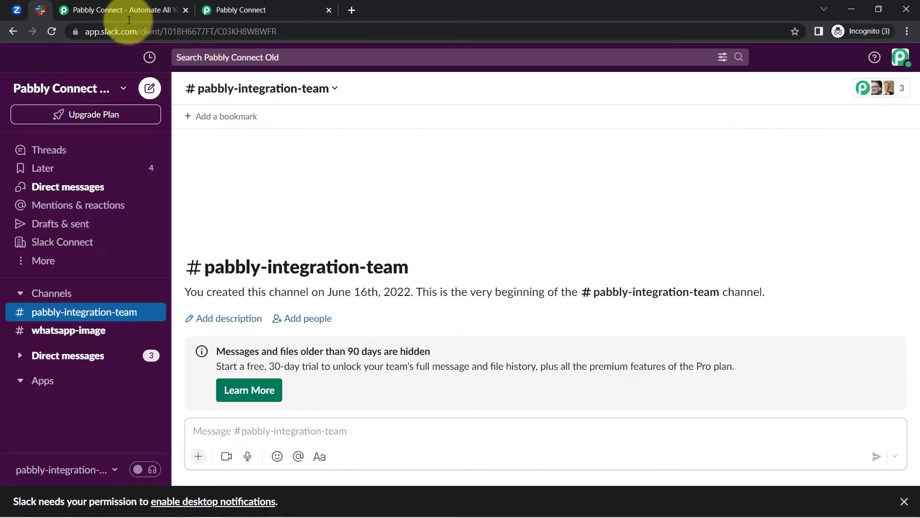
Settle on the connect.pabbly.com dashboard and highlight its Dashboard heading and description
{"action": "left_click", "coordinate": [119, 7]}
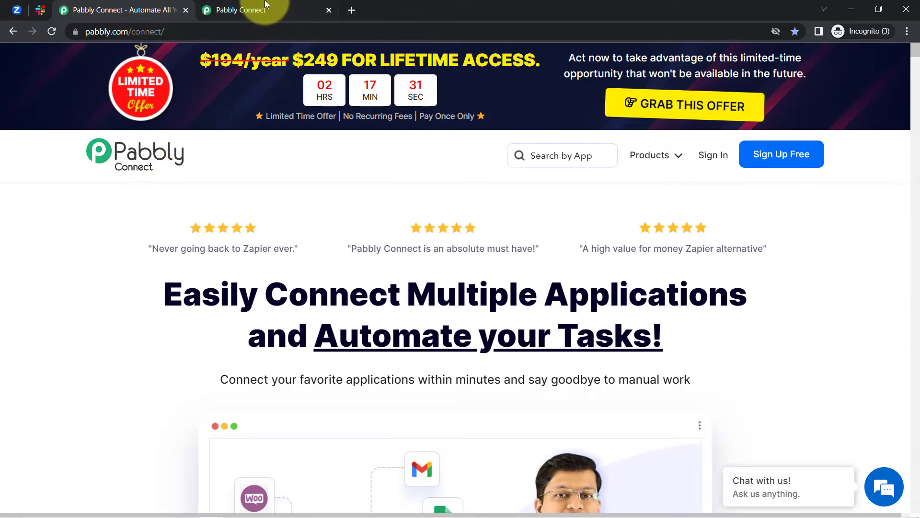
{"action": "left_click", "coordinate": [235, 10]}
{"action": "left_click_drag", "start_coordinate": [120, 133], "coordinate": [287, 172]}
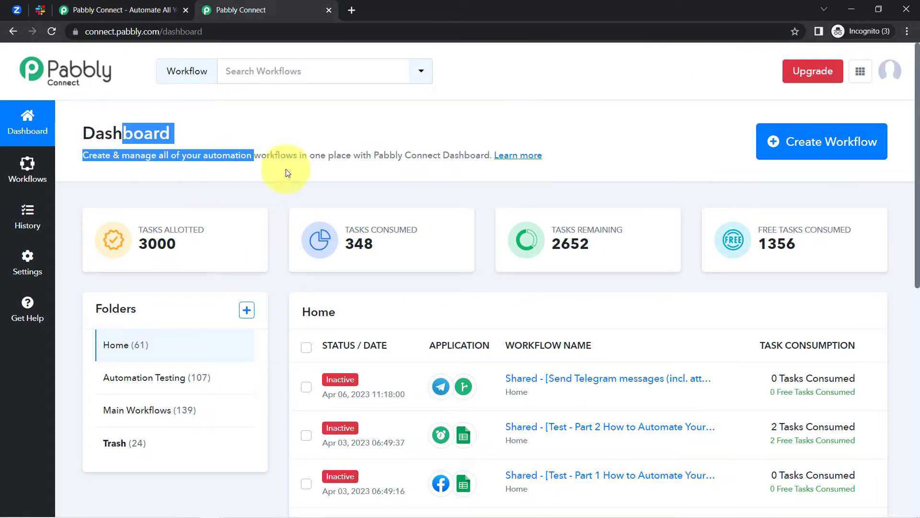
{"action": "left_click", "coordinate": [120, 10]}
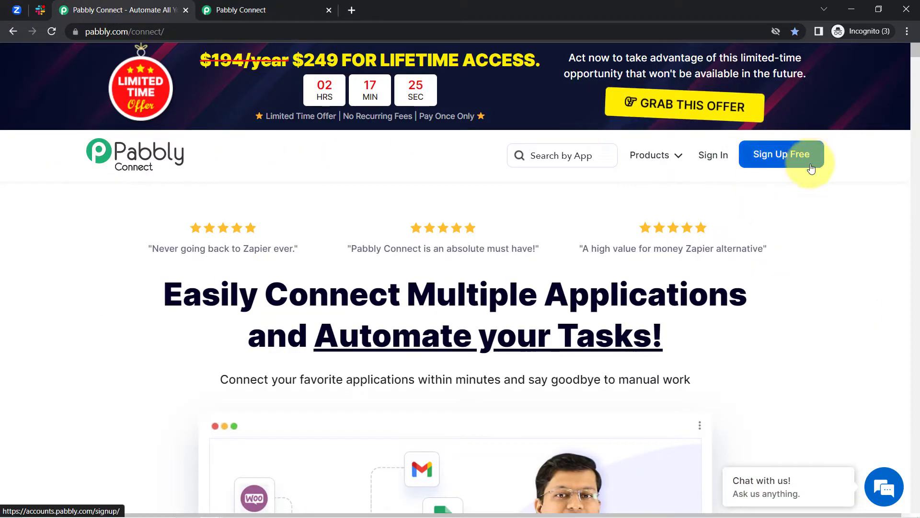
{"action": "left_click", "coordinate": [248, 4]}
{"action": "left_click", "coordinate": [160, 133]}
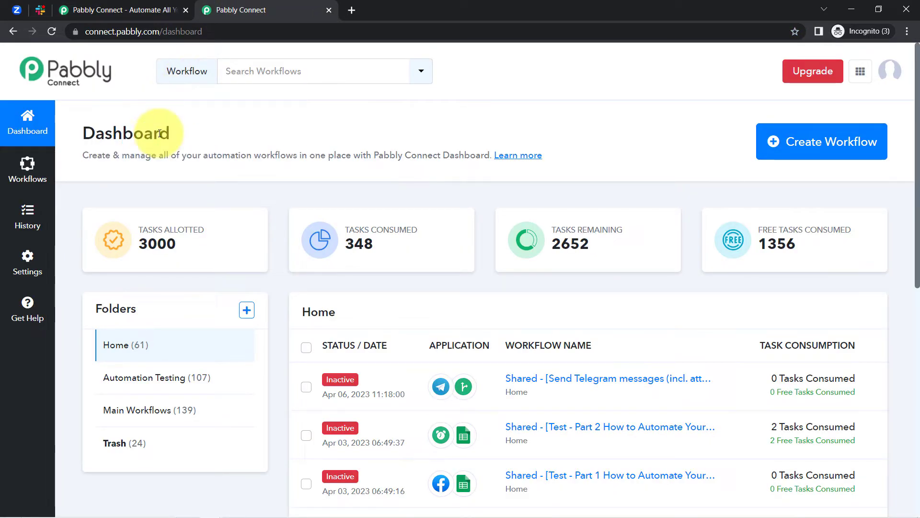
{"action": "left_click_drag", "start_coordinate": [101, 137], "coordinate": [372, 154]}
Start a new workflow, keep the name 'Share Zoom Meeting Details on Slack Automatically', and create it
{"action": "left_click", "coordinate": [778, 159]}
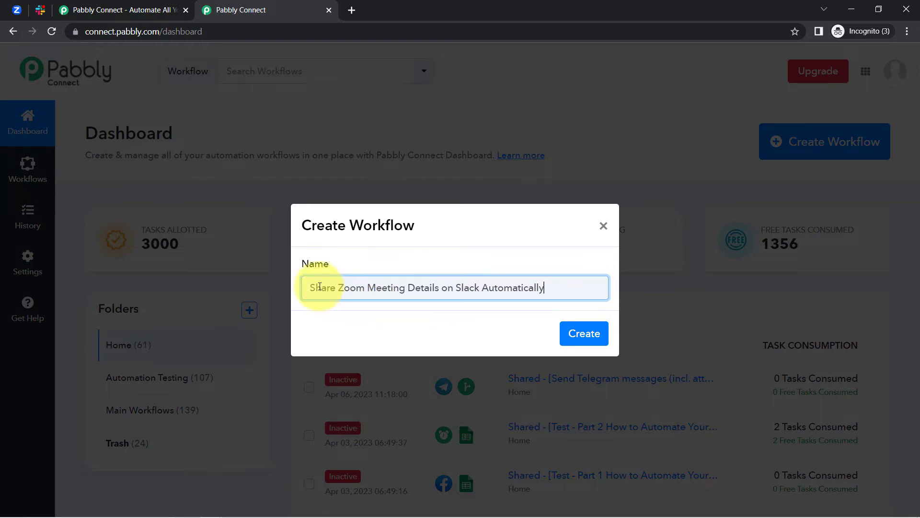
{"action": "left_click_drag", "start_coordinate": [319, 286], "coordinate": [452, 286]}
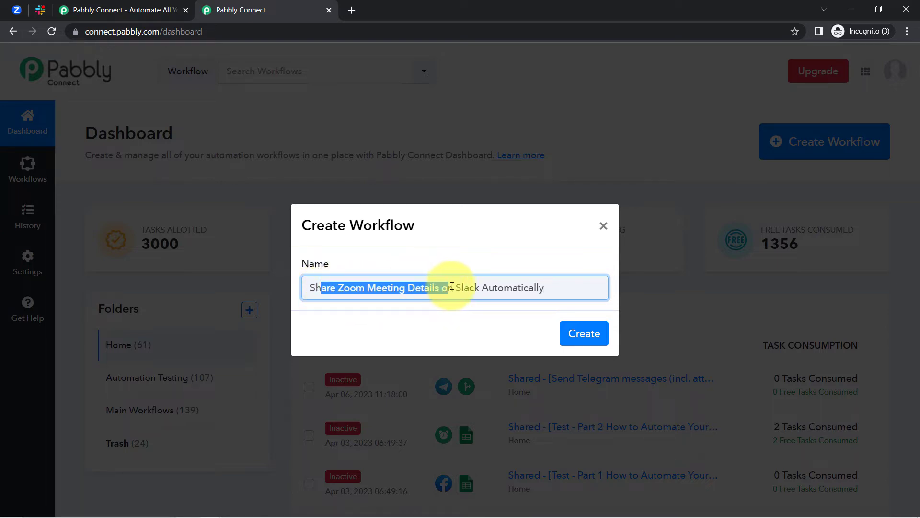
{"action": "left_click", "coordinate": [515, 286]}
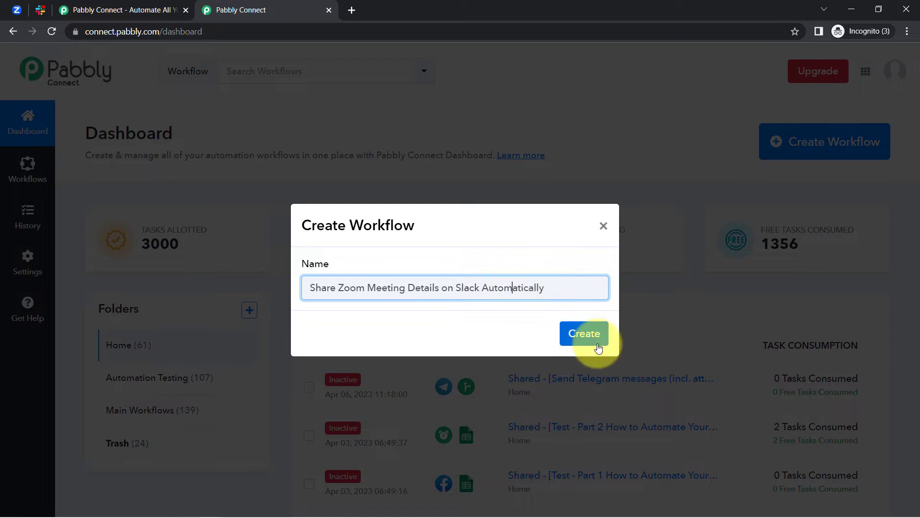
{"action": "left_click", "coordinate": [585, 333]}
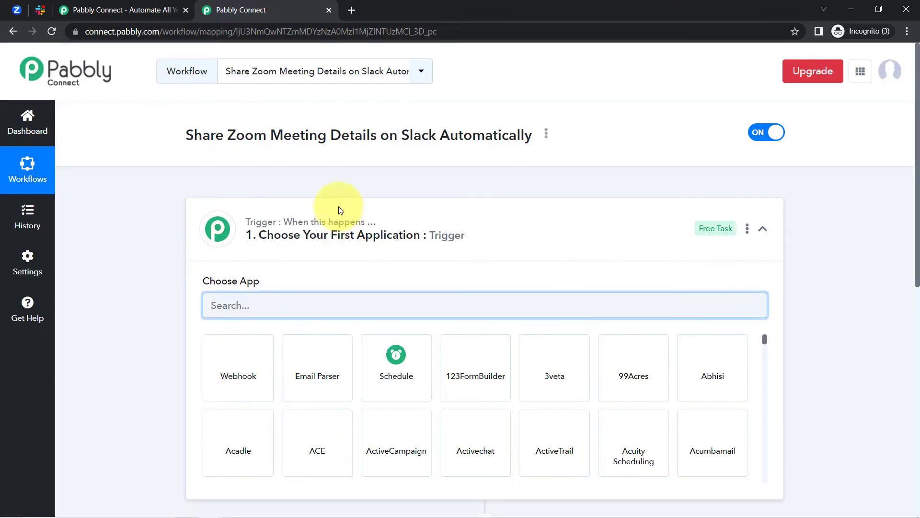
Search 'zoom' and pick Zoom (Triggers) as the trigger app
{"action": "left_click", "coordinate": [297, 213]}
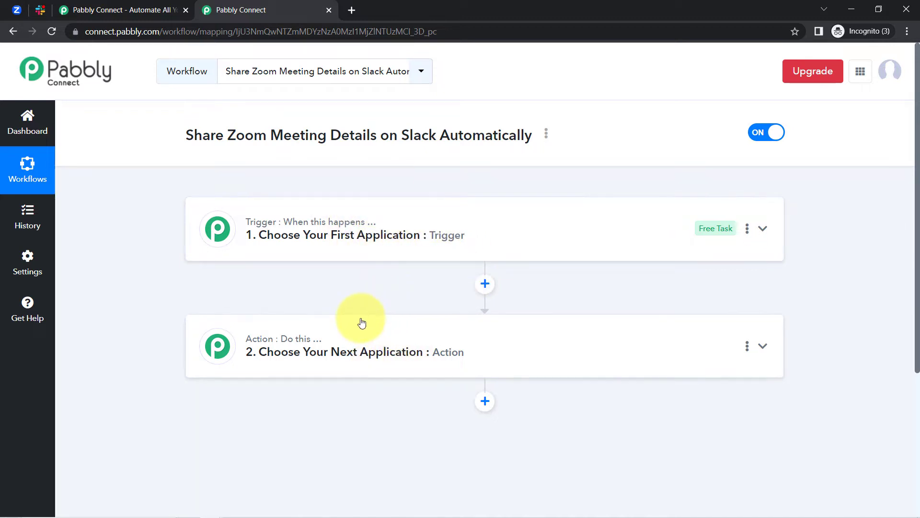
{"action": "left_click", "coordinate": [371, 241]}
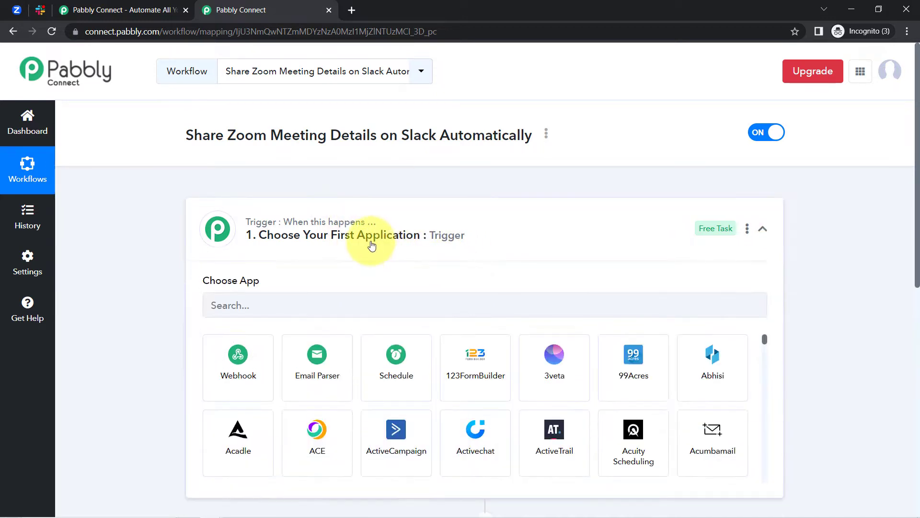
{"action": "left_click_drag", "start_coordinate": [215, 129], "coordinate": [393, 135]}
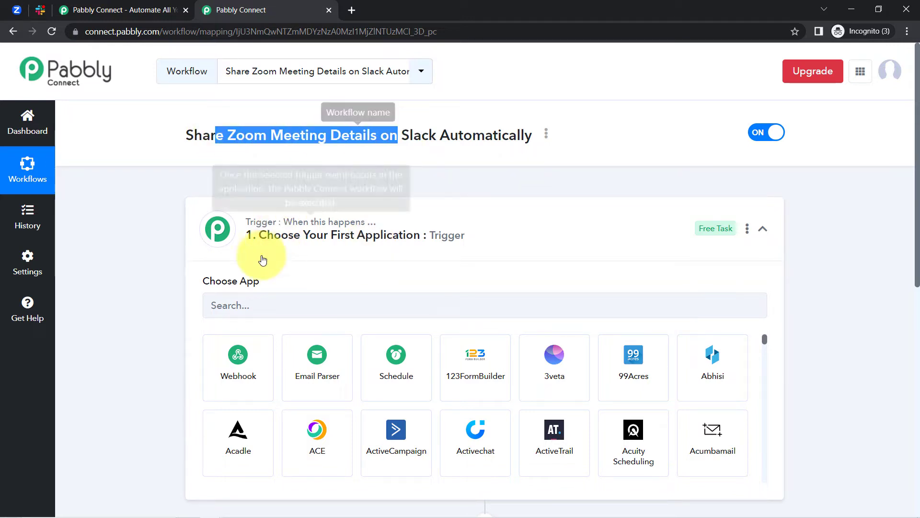
{"action": "left_click", "coordinate": [245, 306]}
{"action": "type", "text": "zoom"}
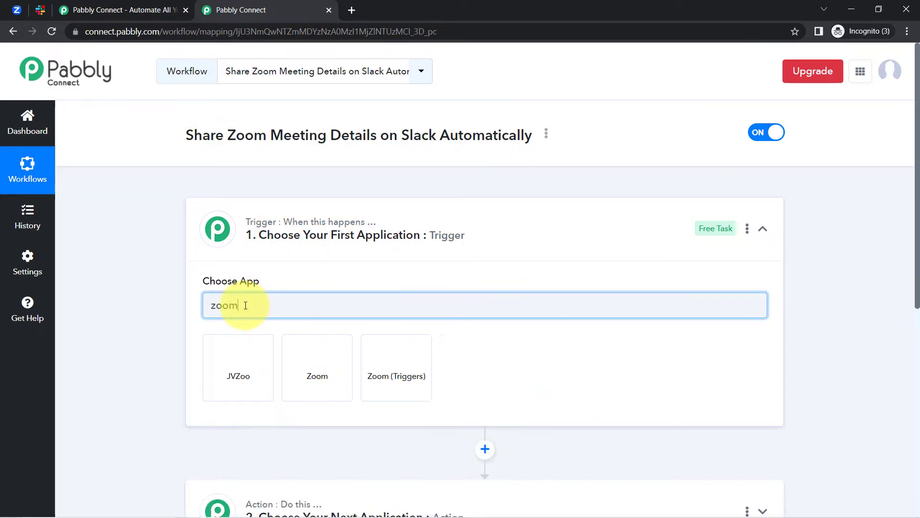
{"action": "left_click", "coordinate": [315, 375]}
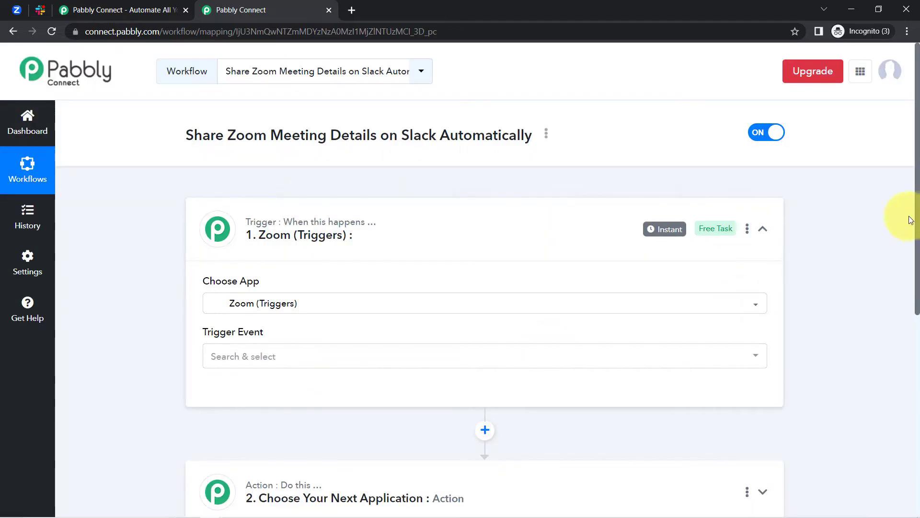
{"action": "left_click_drag", "start_coordinate": [918, 223], "coordinate": [906, 371]}
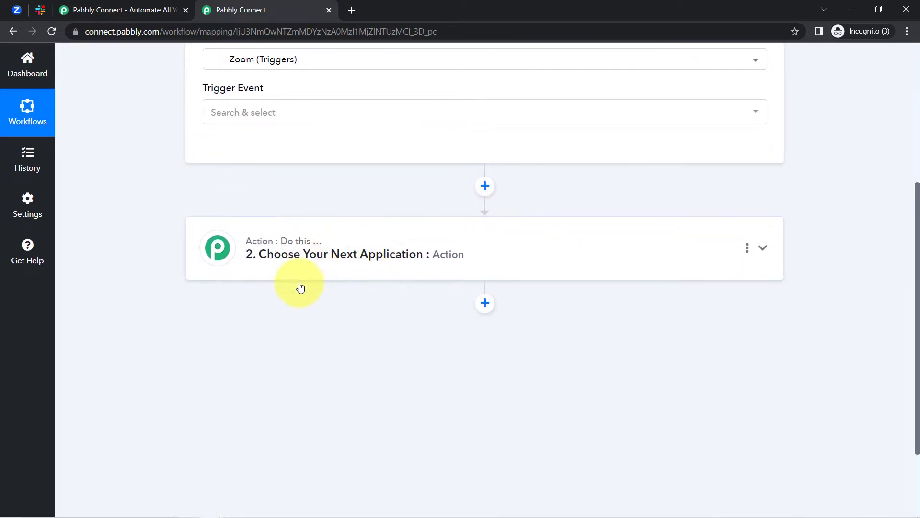
Search 'slac' and pick Slack as the action app
{"action": "left_click", "coordinate": [298, 277]}
{"action": "left_click", "coordinate": [214, 325]}
{"action": "type", "text": "slac"}
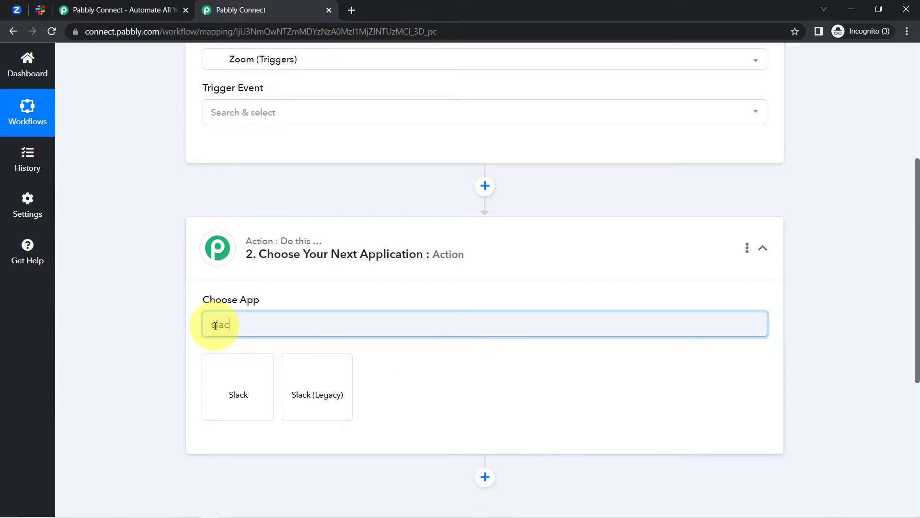
{"action": "left_click", "coordinate": [241, 378]}
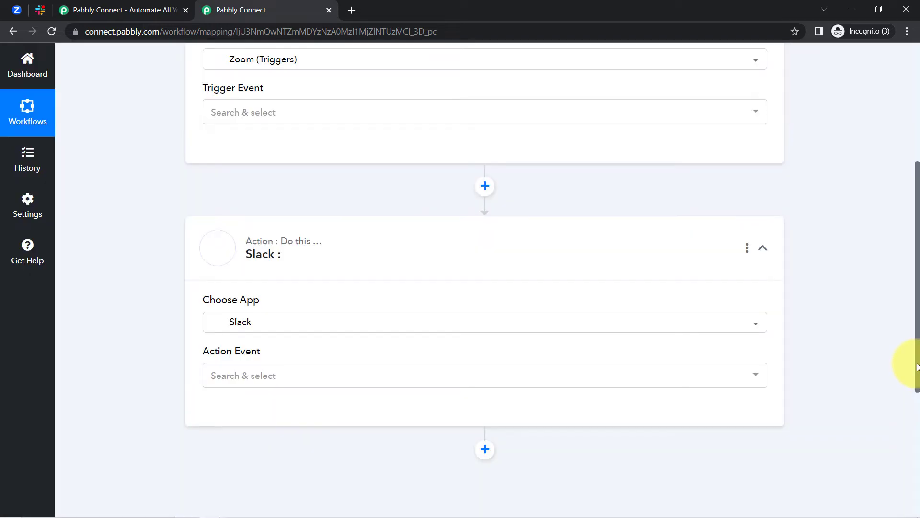
{"action": "left_click_drag", "start_coordinate": [917, 366], "coordinate": [910, 252]}
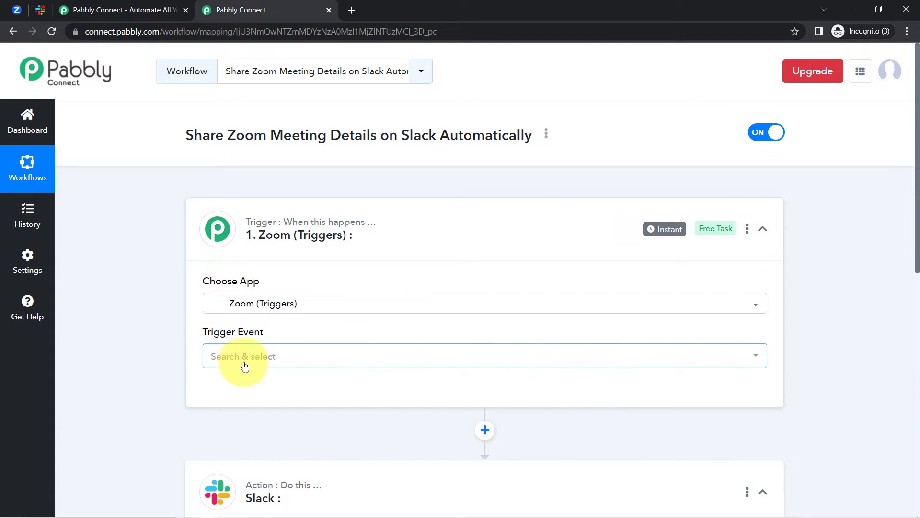
Set the trigger event to Configure Webhook and add a new Zoom connection needing a secret token
{"action": "left_click", "coordinate": [226, 363]}
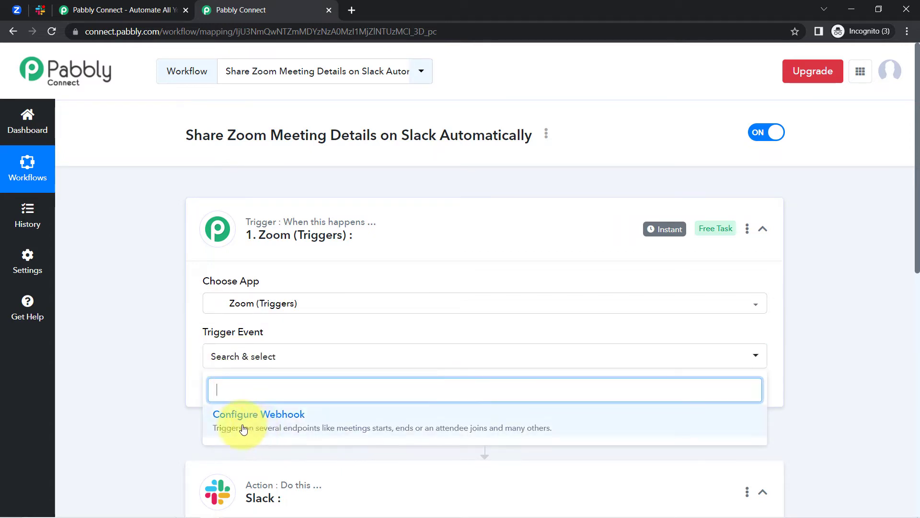
{"action": "left_click", "coordinate": [262, 429]}
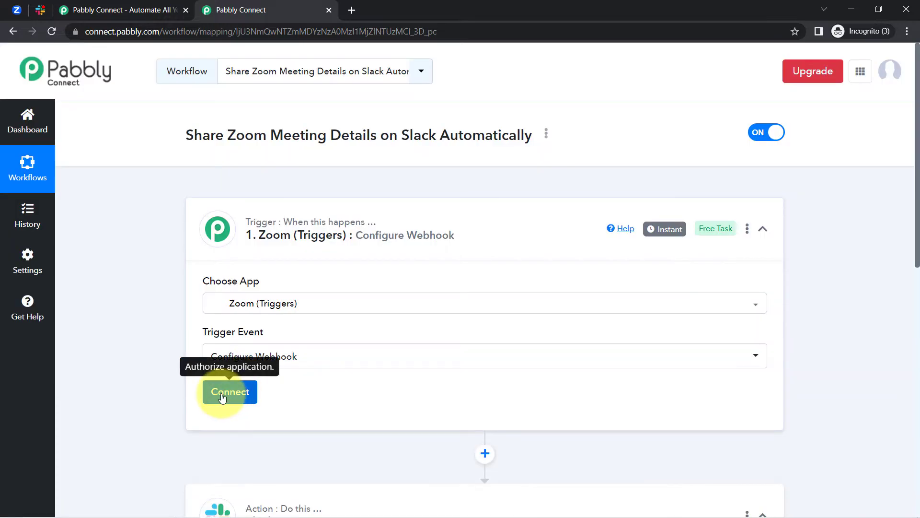
{"action": "left_click", "coordinate": [221, 397]}
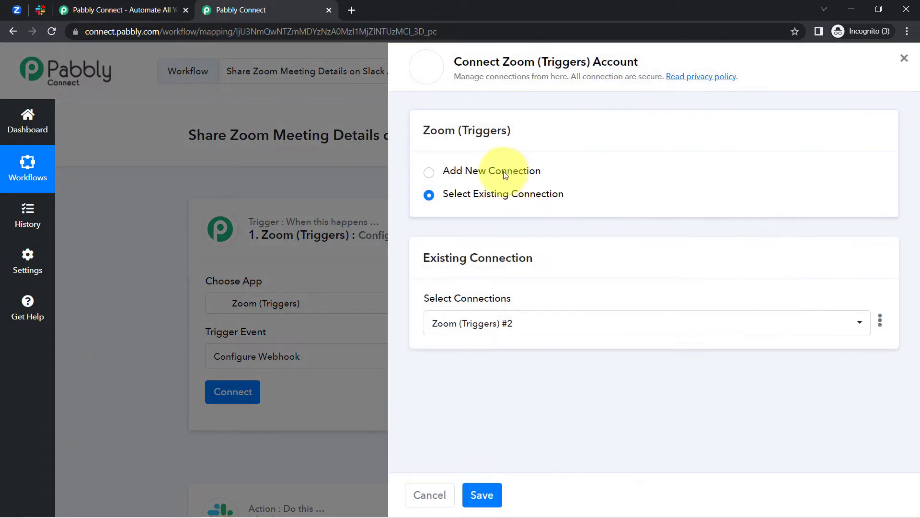
{"action": "left_click", "coordinate": [505, 175]}
{"action": "left_click_drag", "start_coordinate": [439, 258], "coordinate": [529, 258]}
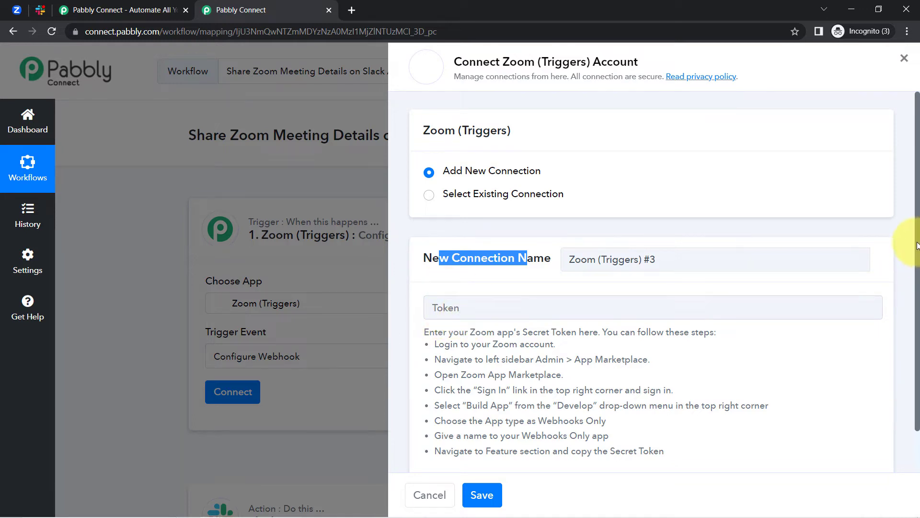
{"action": "left_click_drag", "start_coordinate": [917, 245], "coordinate": [916, 288]}
{"action": "left_click", "coordinate": [453, 298]}
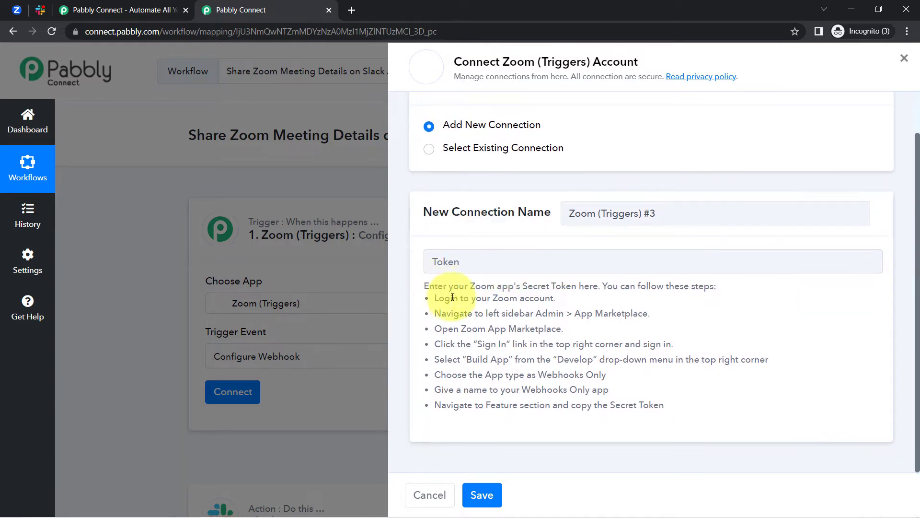
{"action": "left_click_drag", "start_coordinate": [429, 286], "coordinate": [675, 415]}
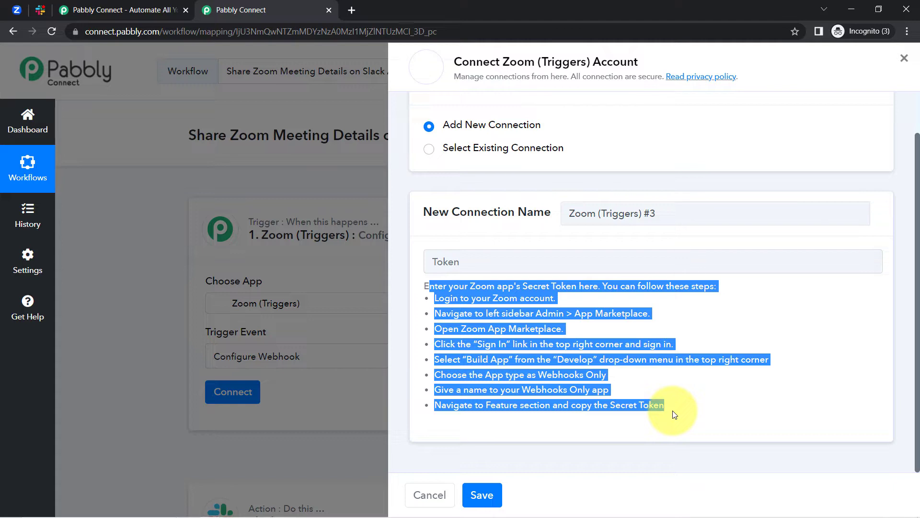
{"action": "left_click", "coordinate": [10, 10]}
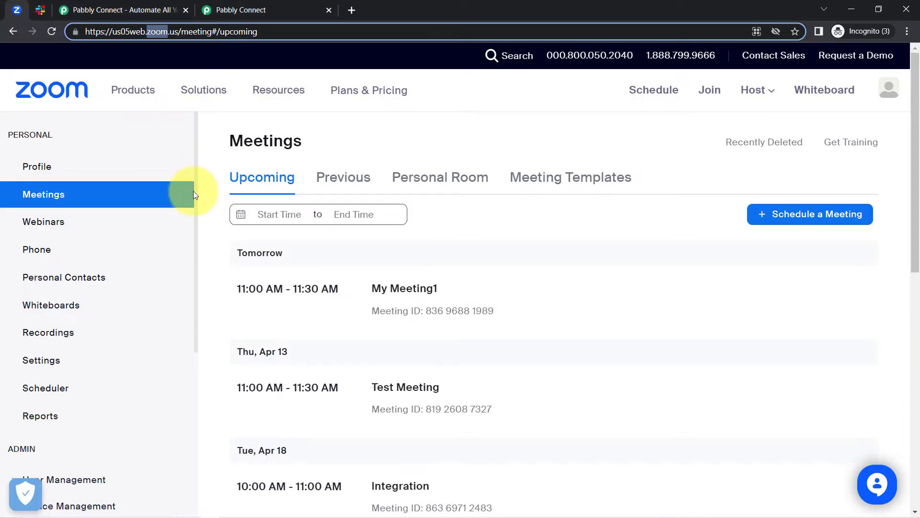
Open the App Marketplace from the sidebar's ADMIN > Advanced section
{"action": "scroll", "coordinate": [177, 270], "scroll_direction": "down", "scroll_amount": 5}
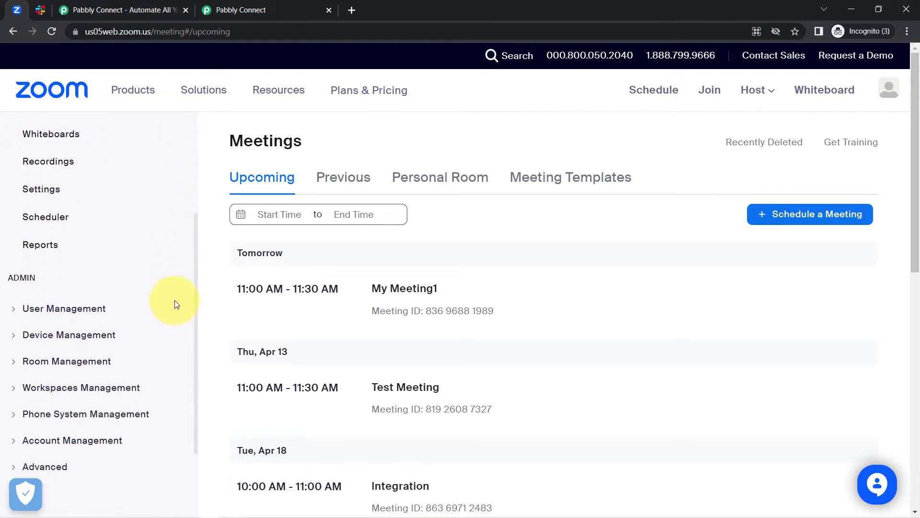
{"action": "scroll", "coordinate": [175, 347], "scroll_direction": "down", "scroll_amount": 1}
{"action": "left_click", "coordinate": [17, 360]}
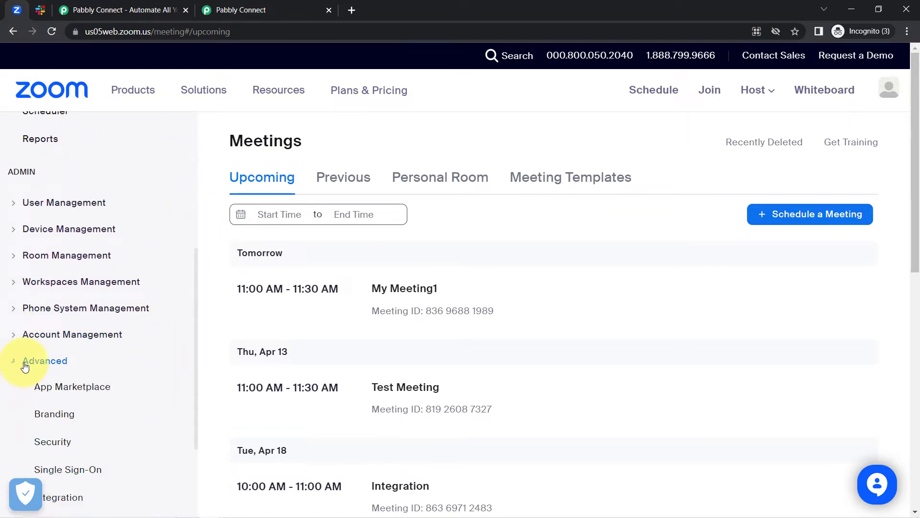
{"action": "left_click", "coordinate": [59, 393]}
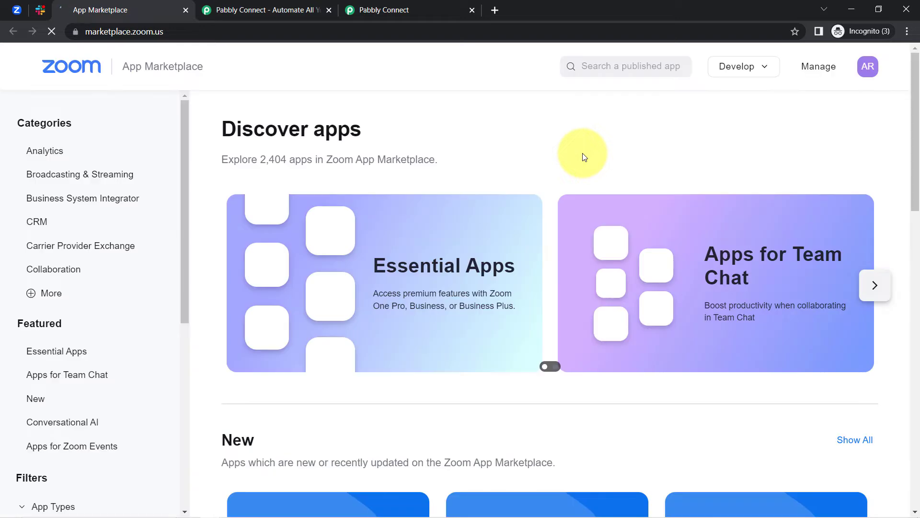
Via Develop > Build App, create a Webhook Only app named 'Integration with Slack'
{"action": "left_click", "coordinate": [732, 68]}
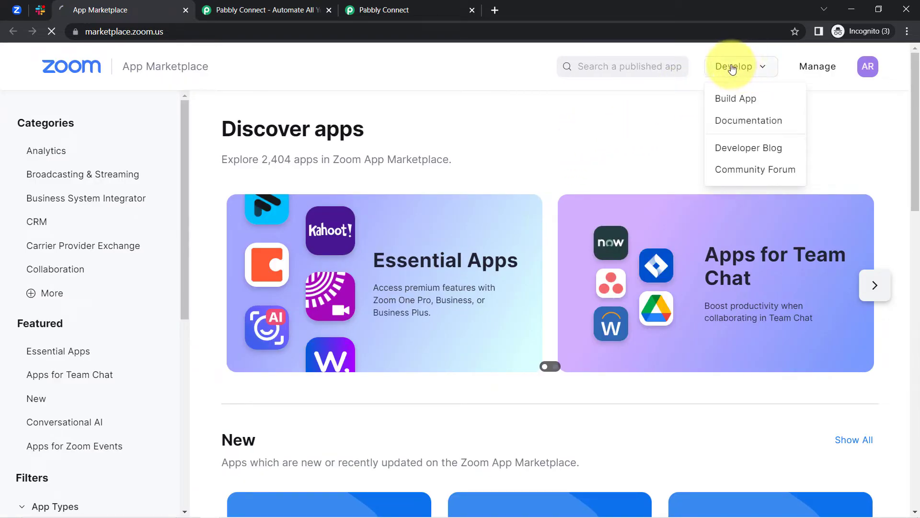
{"action": "left_click", "coordinate": [733, 100]}
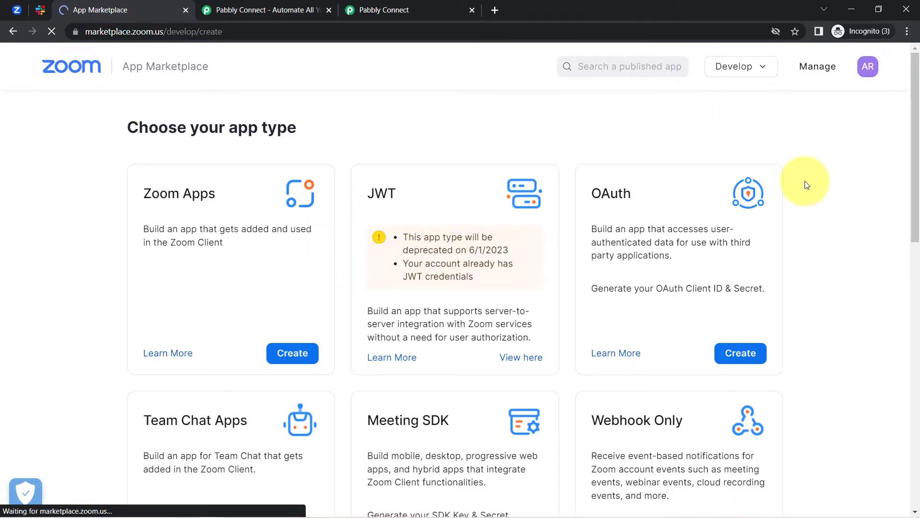
{"action": "scroll", "coordinate": [902, 201], "scroll_direction": "down", "scroll_amount": 5}
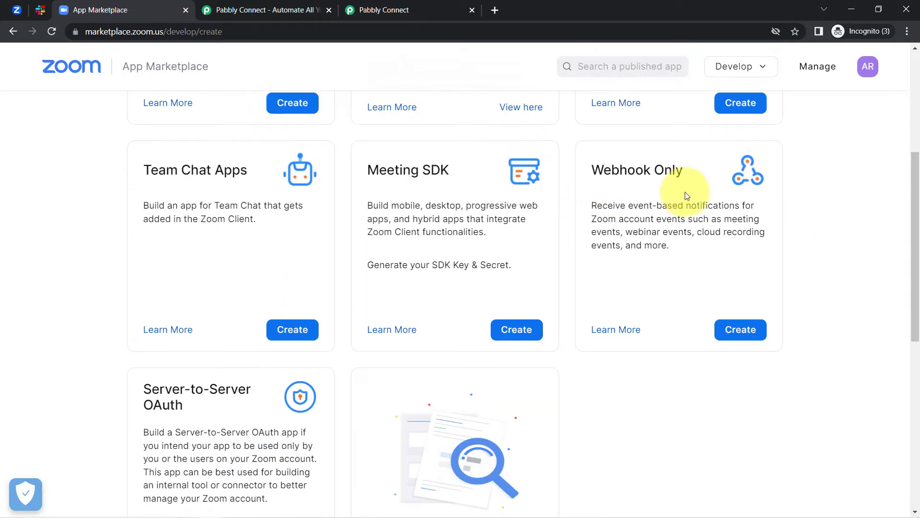
{"action": "left_click", "coordinate": [748, 330]}
{"action": "left_click", "coordinate": [309, 290]}
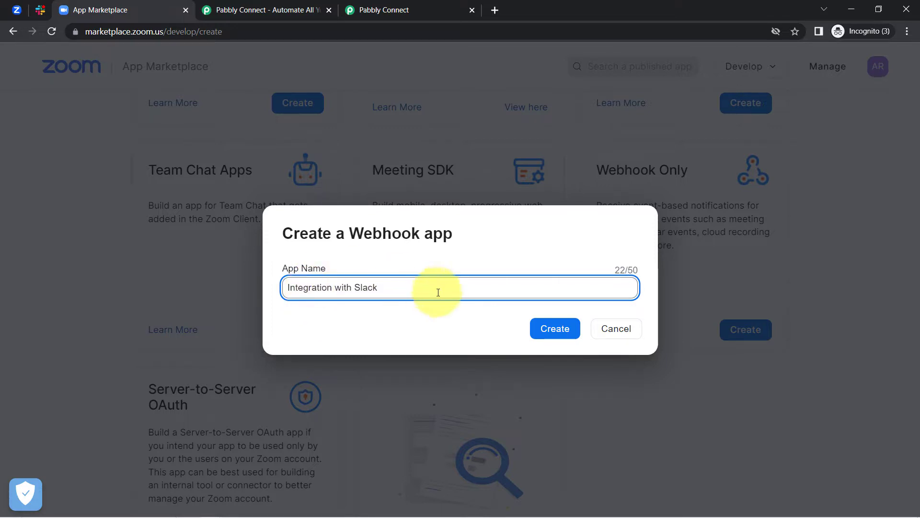
{"action": "left_click", "coordinate": [559, 333]}
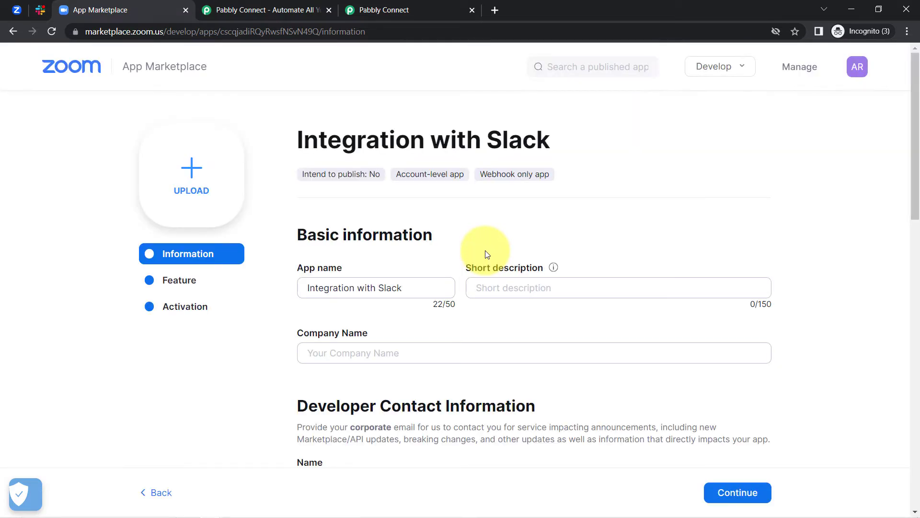
Fill in the company name, developer contact name and developer e-mail address
{"action": "left_click_drag", "start_coordinate": [329, 289], "coordinate": [422, 288]}
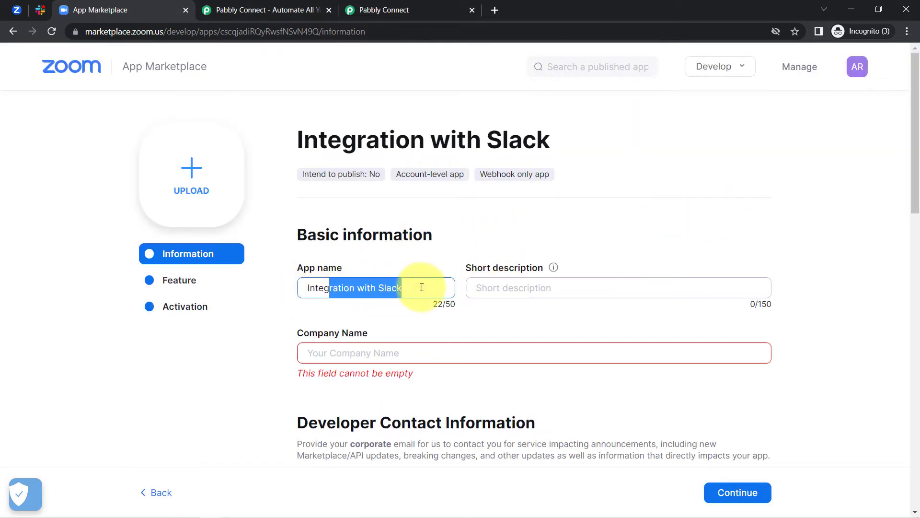
{"action": "left_click_drag", "start_coordinate": [917, 162], "coordinate": [797, 189]}
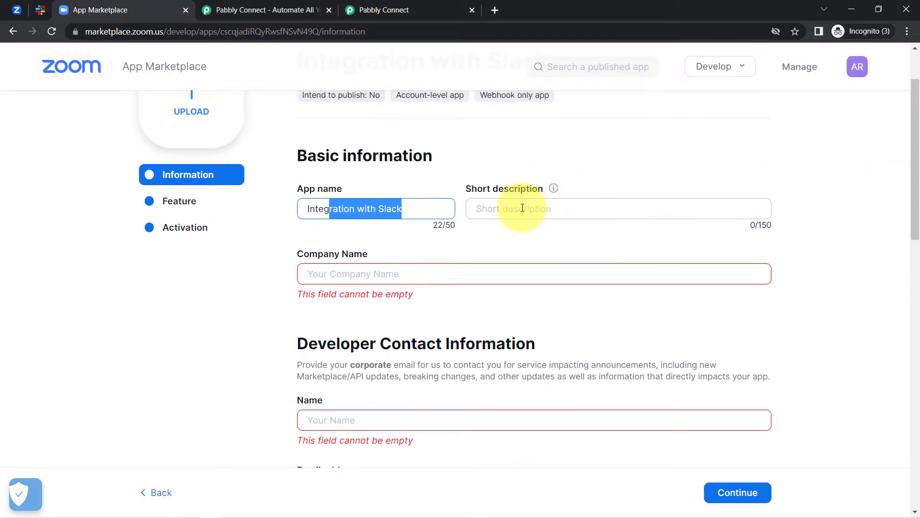
{"action": "left_click", "coordinate": [335, 269]}
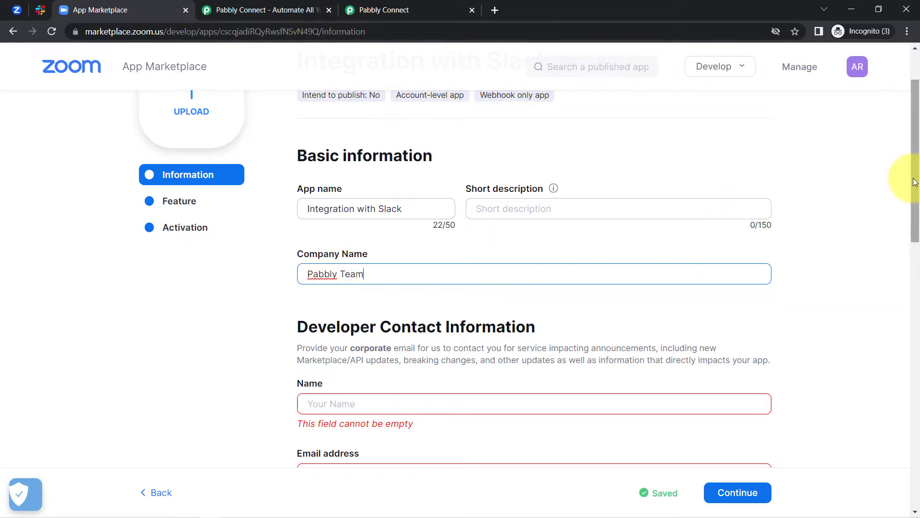
{"action": "left_click_drag", "start_coordinate": [916, 181], "coordinate": [916, 259]}
{"action": "left_click", "coordinate": [325, 209]}
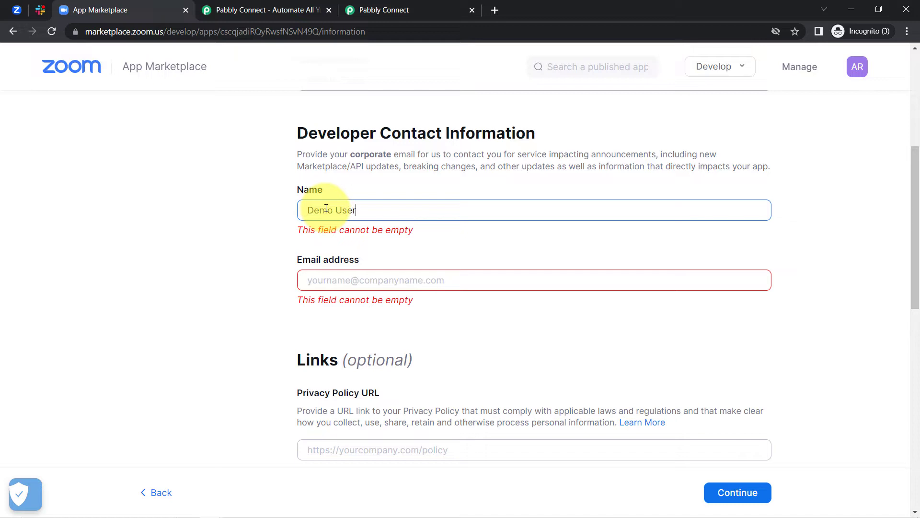
{"action": "type", "text": "Demo User"}
{"action": "key", "text": "Tab"}
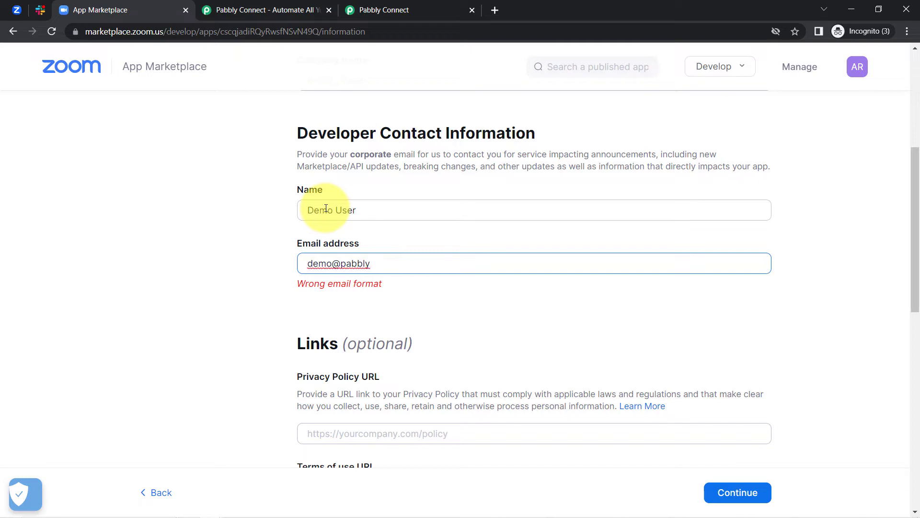
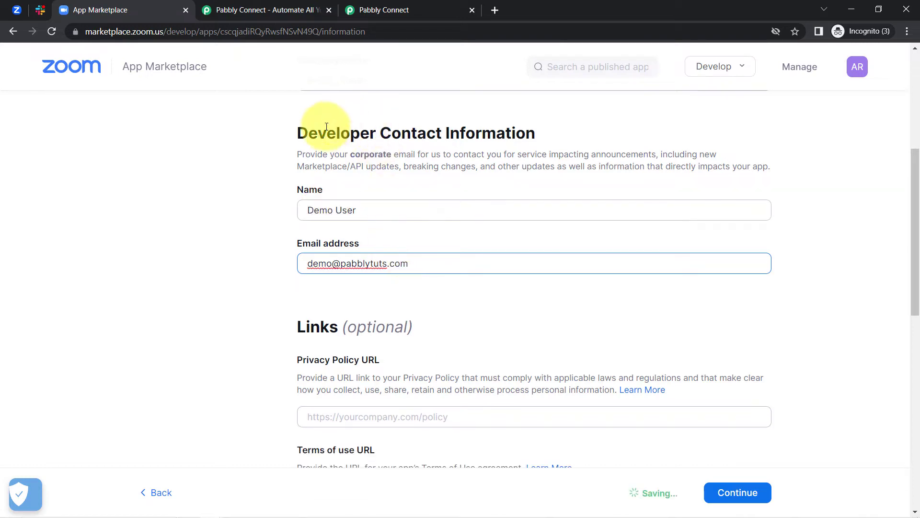
{"action": "left_click_drag", "start_coordinate": [417, 133], "coordinate": [496, 133]}
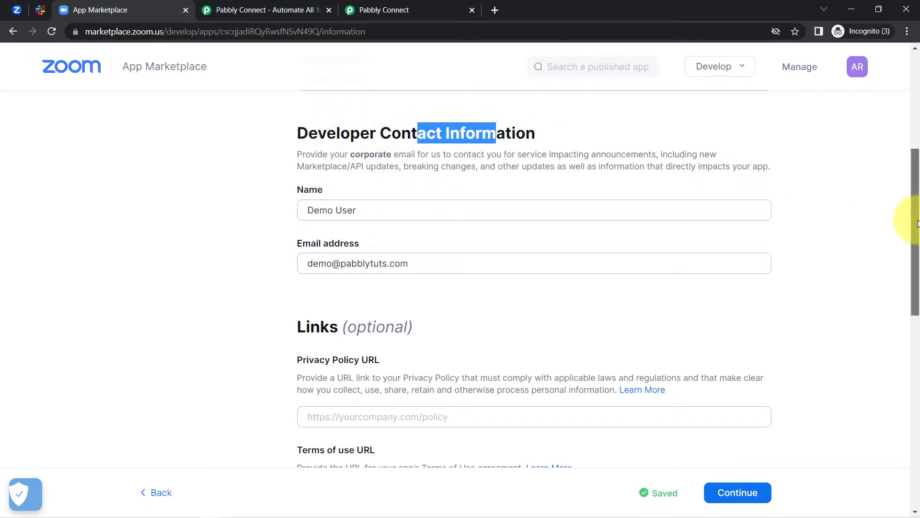
{"action": "left_click_drag", "start_coordinate": [918, 223], "coordinate": [906, 324]}
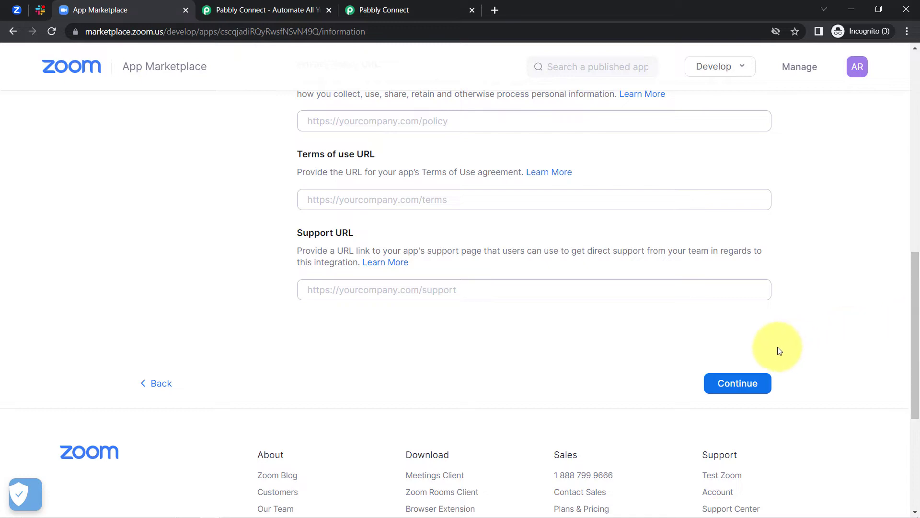
Continue to the Feature page and copy the app's Secret Token
{"action": "left_click", "coordinate": [731, 384]}
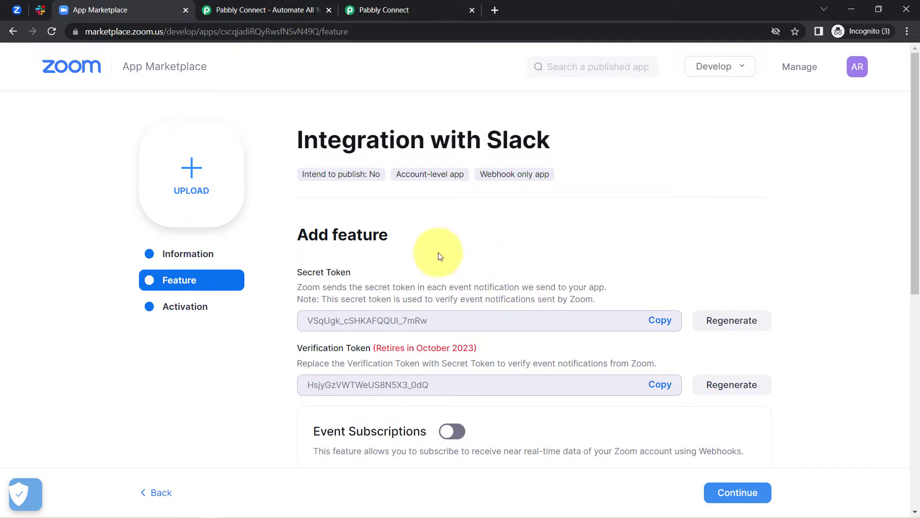
{"action": "left_click_drag", "start_coordinate": [295, 272], "coordinate": [366, 277]}
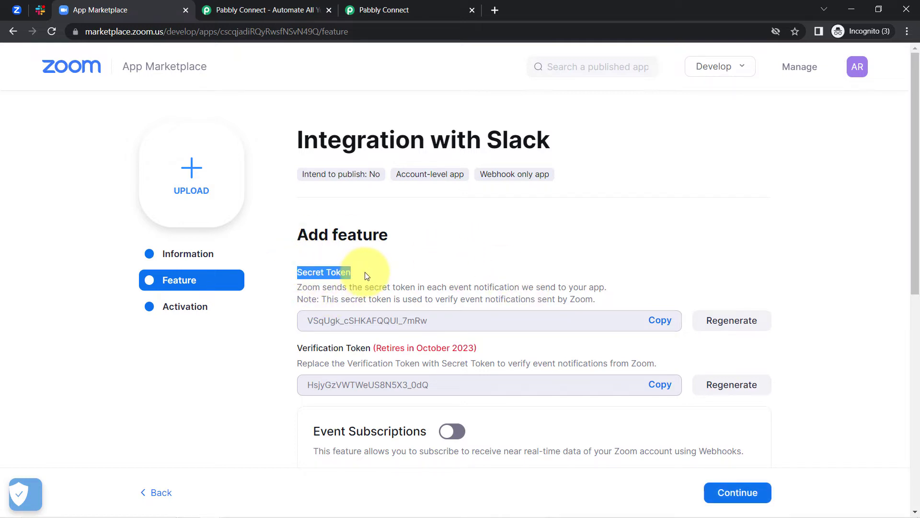
{"action": "left_click", "coordinate": [661, 325]}
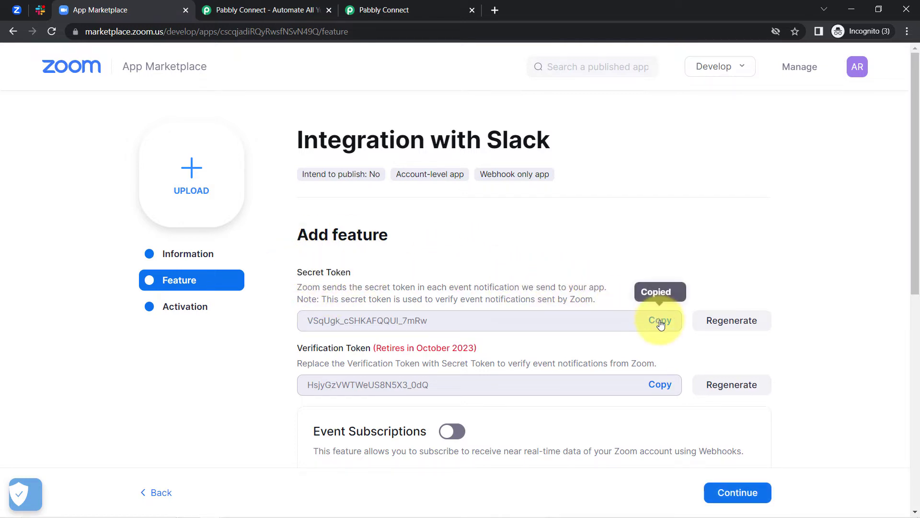
{"action": "left_click_drag", "start_coordinate": [380, 10], "coordinate": [240, 11]}
Paste the Secret Token into the Zoom connection's Token field and save it
{"action": "left_click", "coordinate": [474, 265]}
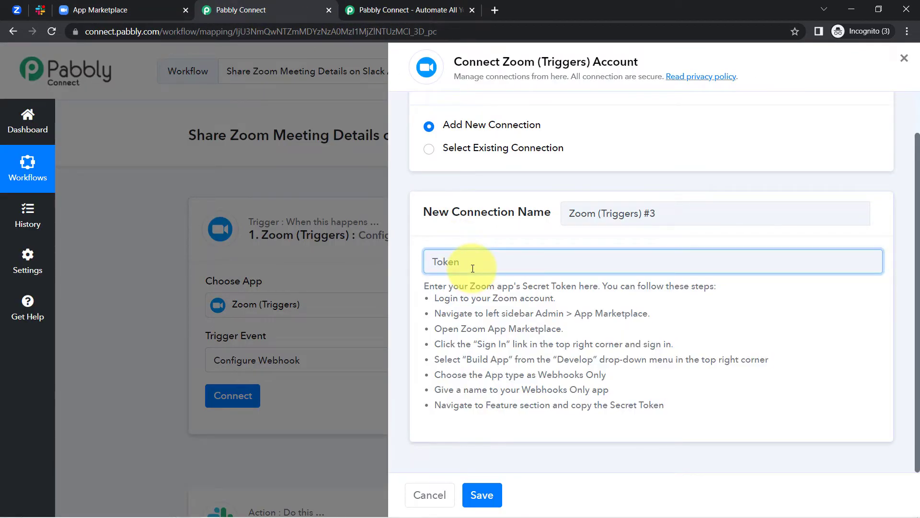
{"action": "key", "text": "ctrl+v"}
{"action": "left_click", "coordinate": [480, 492]}
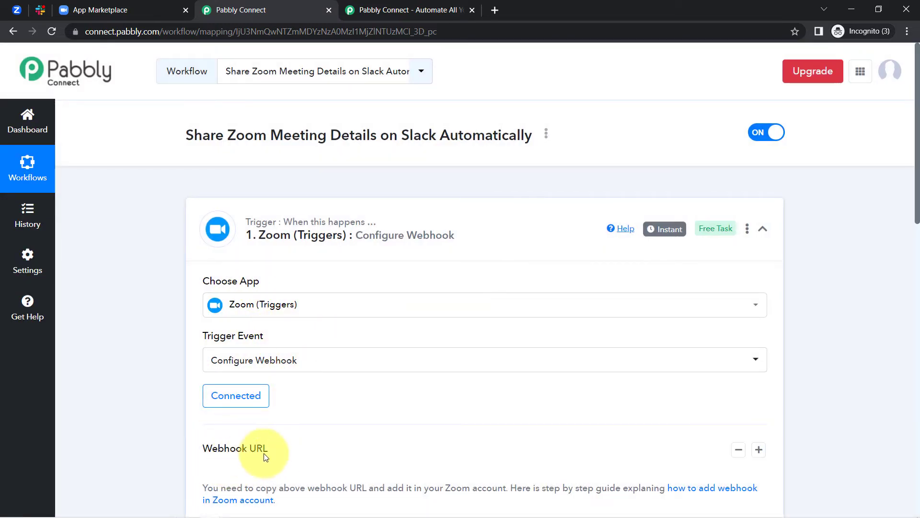
Select and copy the generated Webhook URL
{"action": "scroll", "coordinate": [917, 194], "scroll_direction": "down", "scroll_amount": 3}
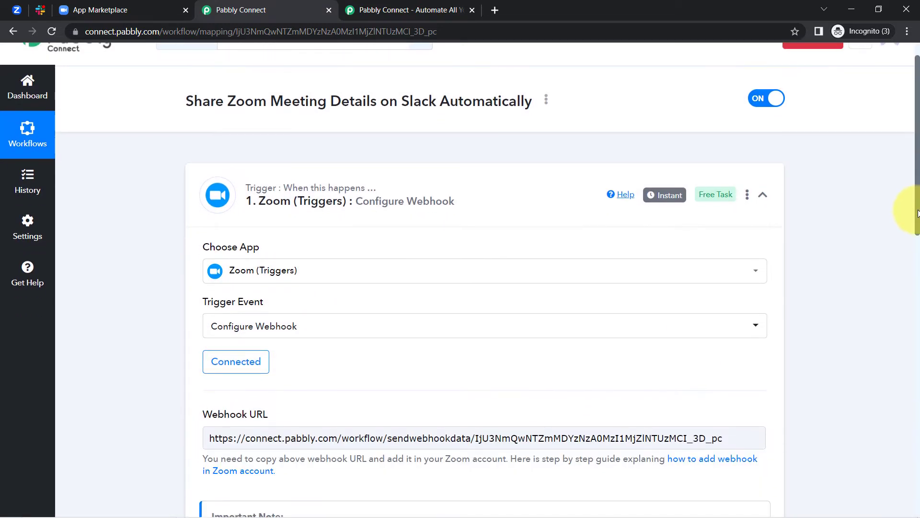
{"action": "scroll", "coordinate": [906, 245], "scroll_direction": "down", "scroll_amount": 2}
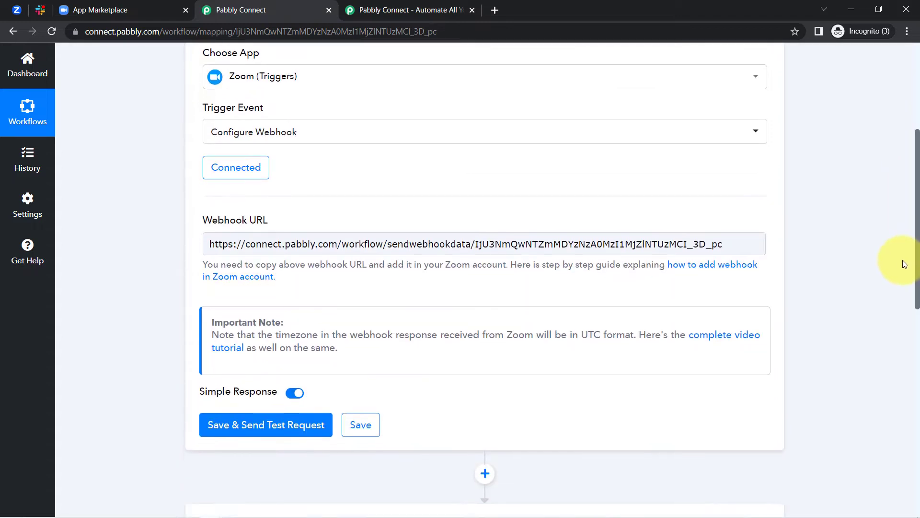
{"action": "triple_click", "coordinate": [427, 228]}
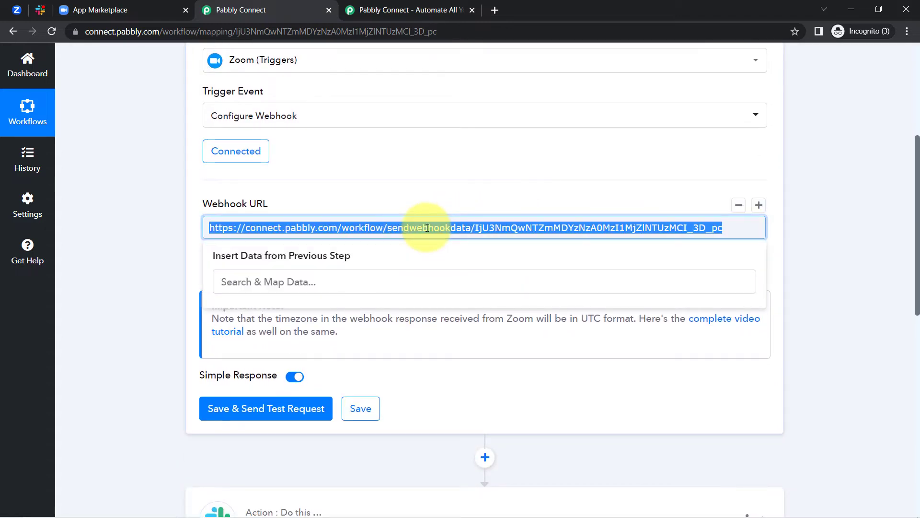
{"action": "left_click", "coordinate": [101, 10]}
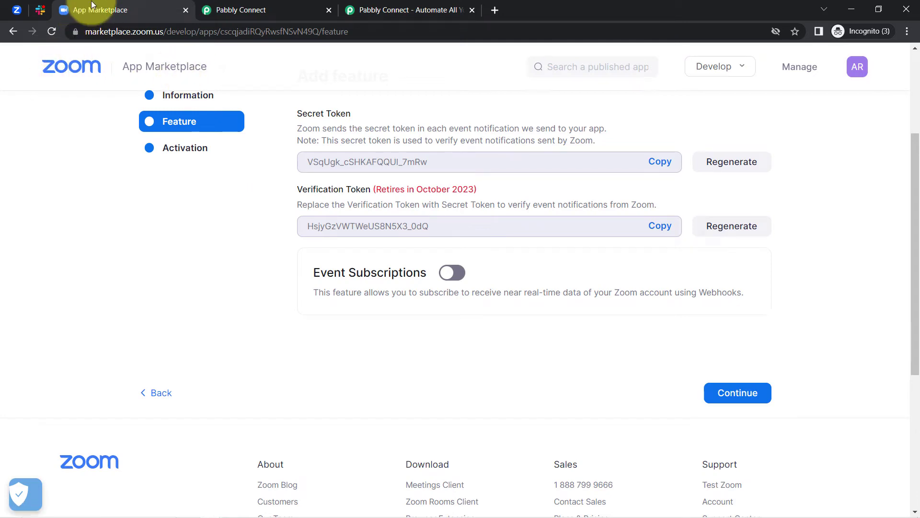
Enable Event Subscriptions, add one using the Pabbly webhook URL as endpoint, and validate it
{"action": "left_click", "coordinate": [452, 274]}
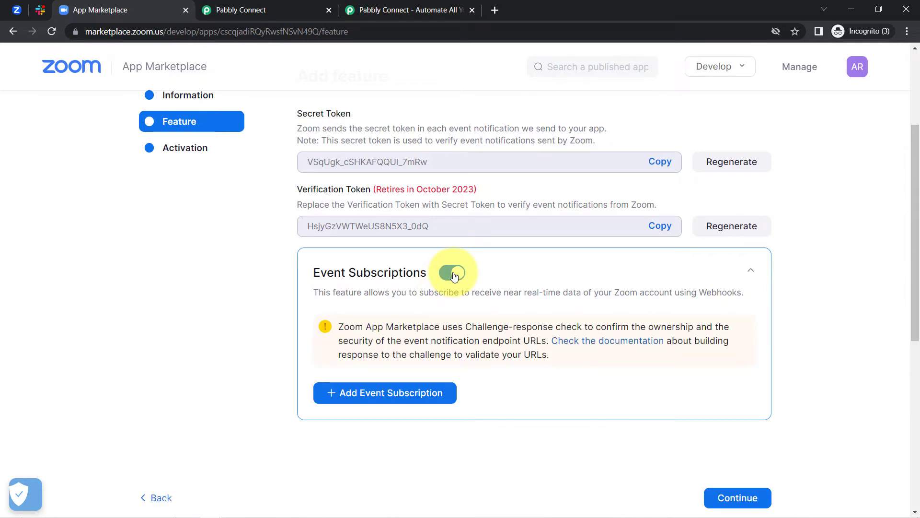
{"action": "left_click", "coordinate": [369, 394]}
{"action": "left_click_drag", "start_coordinate": [915, 268], "coordinate": [915, 321]}
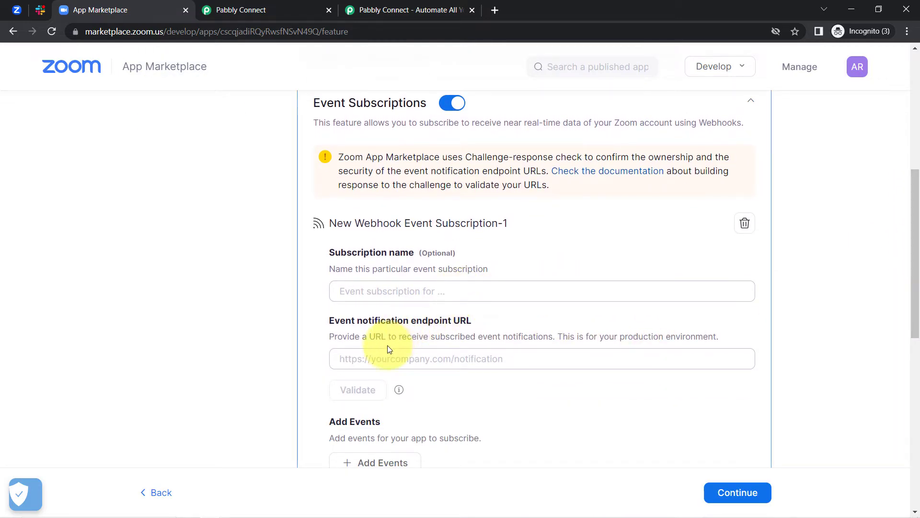
{"action": "key", "text": "ctrl+v"}
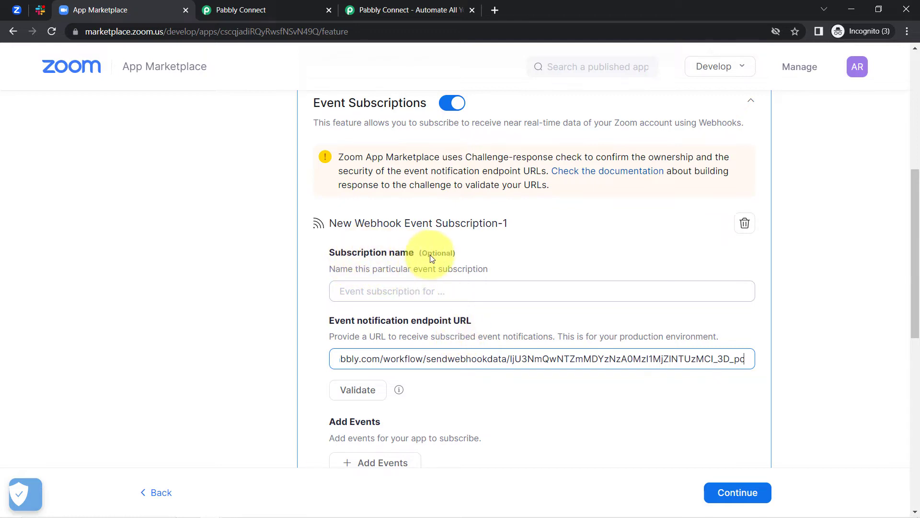
{"action": "left_click_drag", "start_coordinate": [427, 255], "coordinate": [455, 255]}
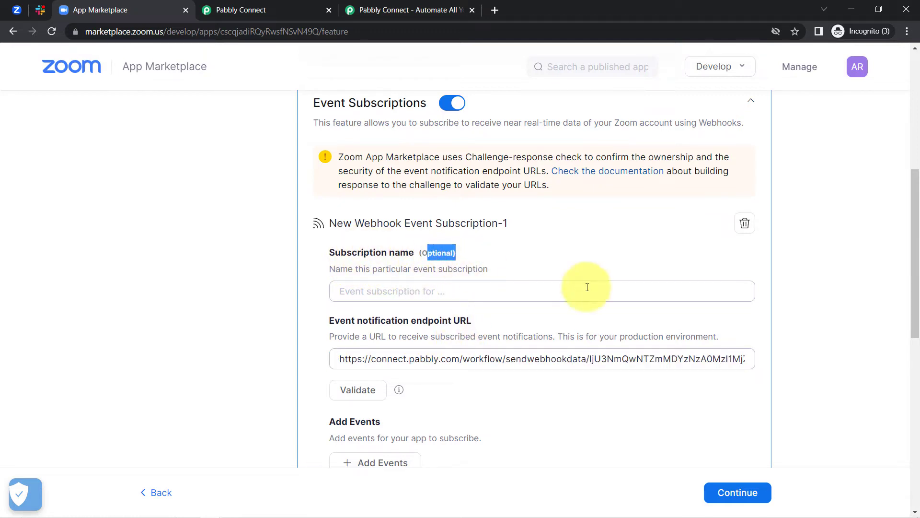
{"action": "left_click_drag", "start_coordinate": [914, 249], "coordinate": [913, 311]}
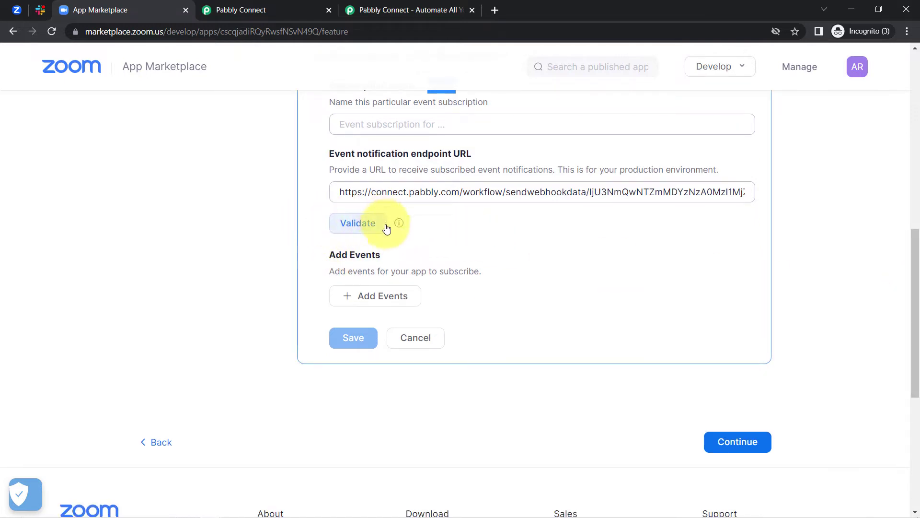
{"action": "left_click", "coordinate": [366, 225]}
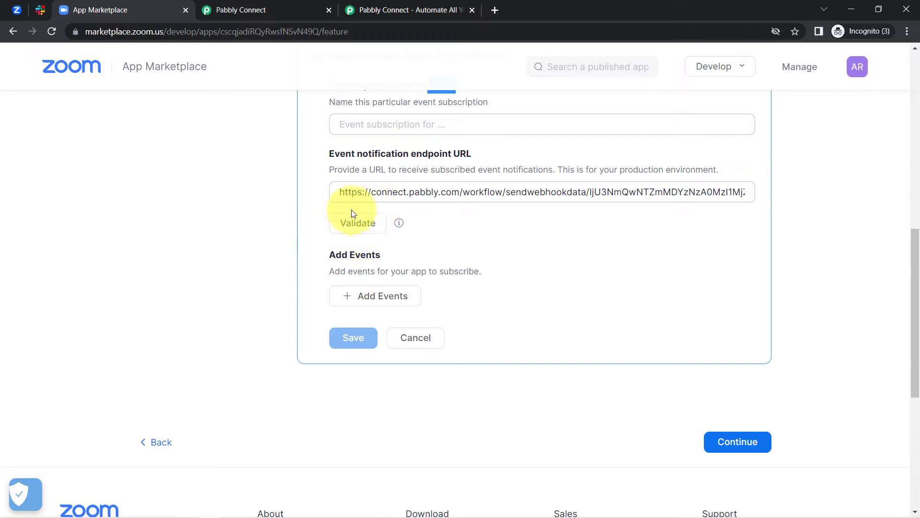
Send the Pabbly trigger's test request, then validate the Pabbly endpoint URL in Zoom's event subscription
{"action": "left_click", "coordinate": [227, 4]}
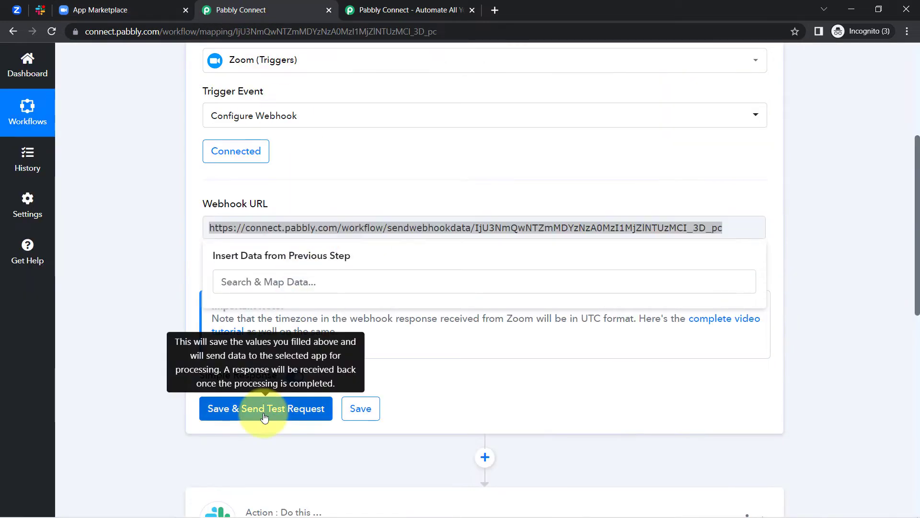
{"action": "left_click", "coordinate": [264, 418]}
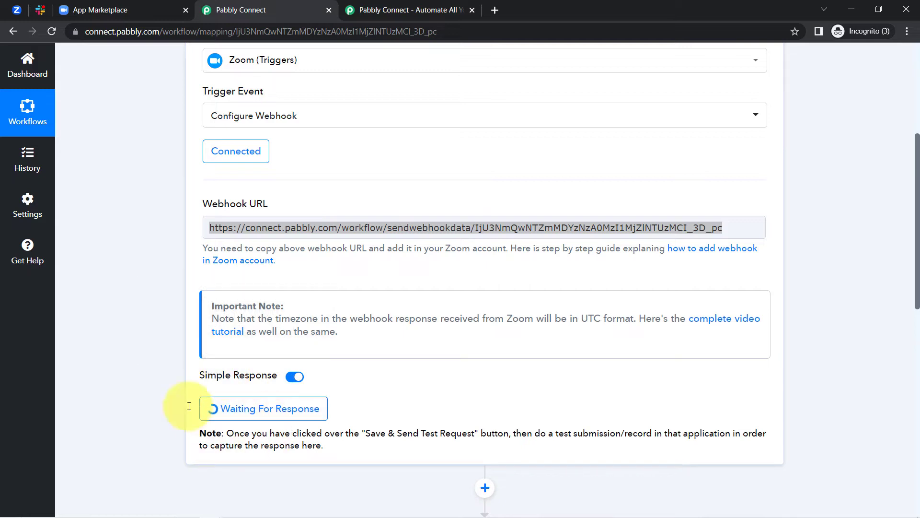
{"action": "left_click", "coordinate": [102, 6]}
{"action": "left_click", "coordinate": [353, 222]}
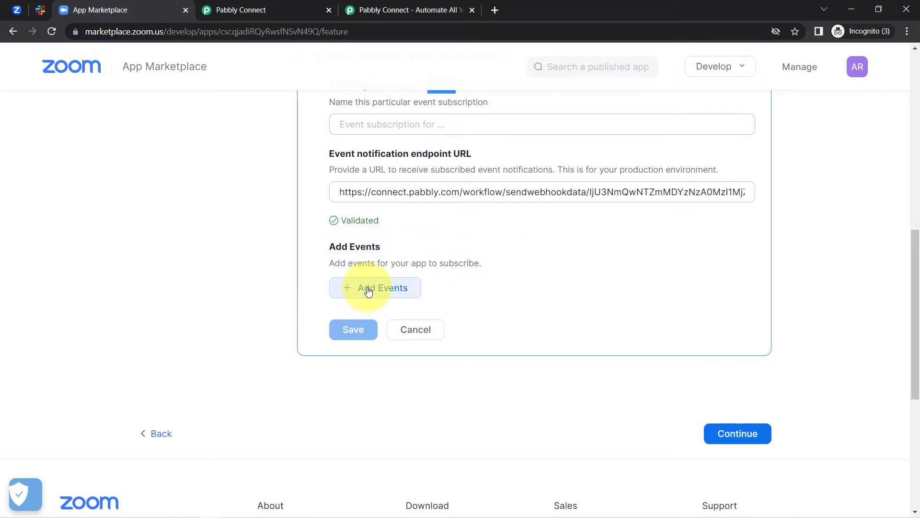
Add the Meeting has been created event to the webhook subscription
{"action": "left_click_drag", "start_coordinate": [340, 265], "coordinate": [394, 269]}
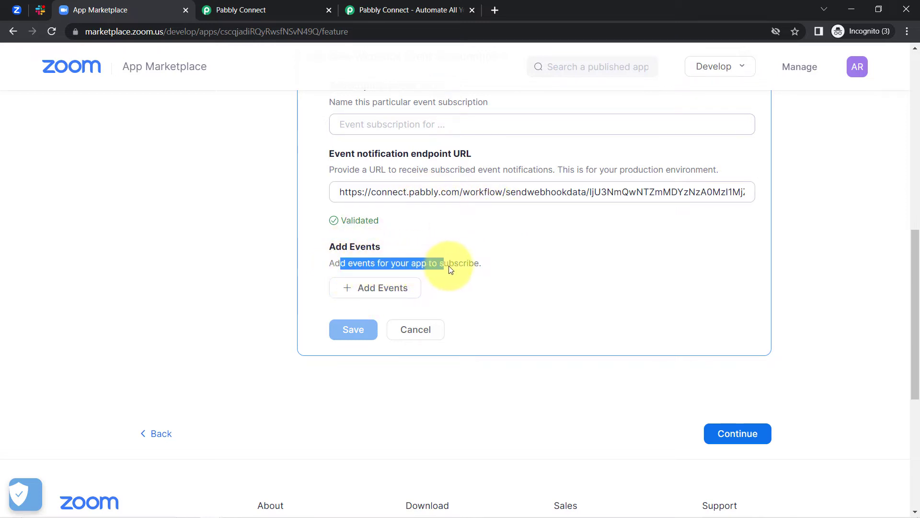
{"action": "left_click", "coordinate": [388, 289]}
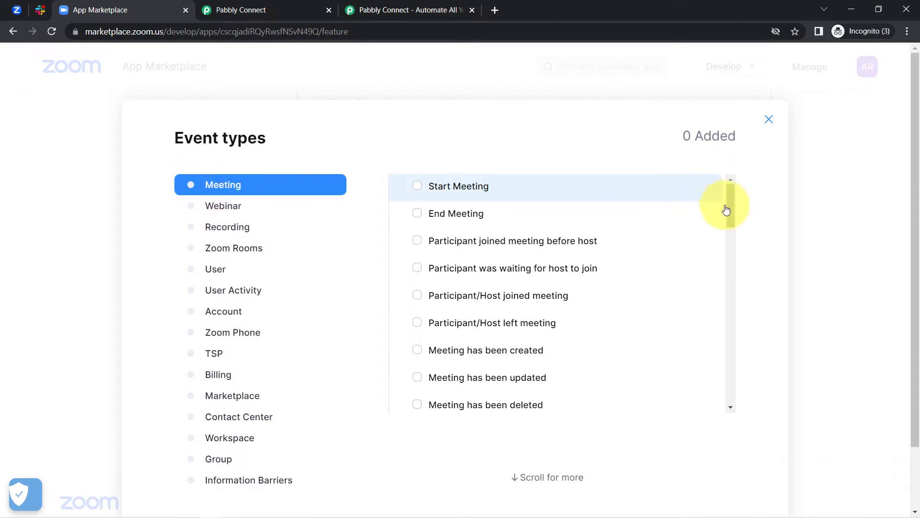
{"action": "left_click_drag", "start_coordinate": [730, 210], "coordinate": [730, 231]}
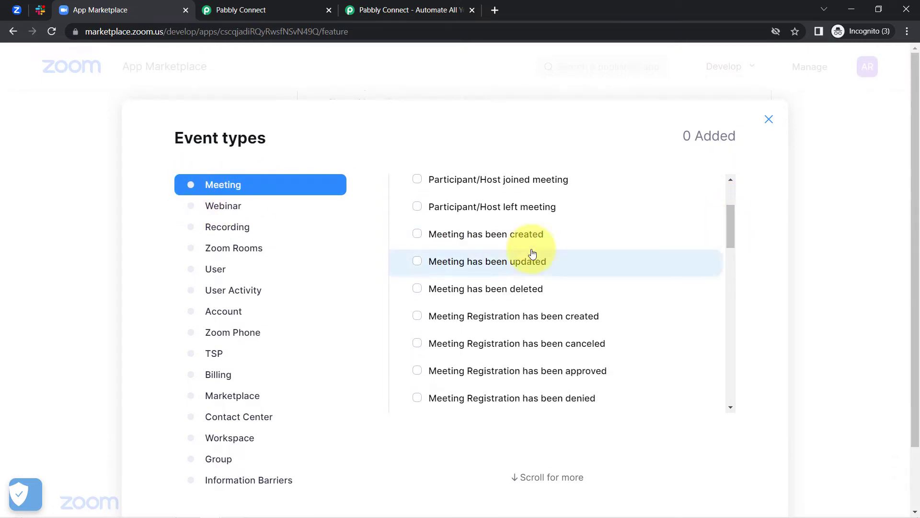
{"action": "left_click", "coordinate": [459, 236]}
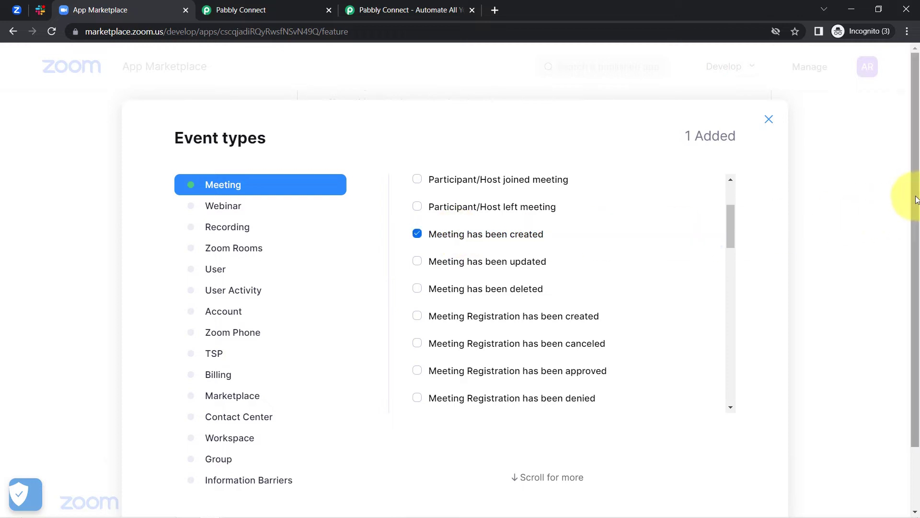
{"action": "left_click_drag", "start_coordinate": [910, 197], "coordinate": [913, 284]}
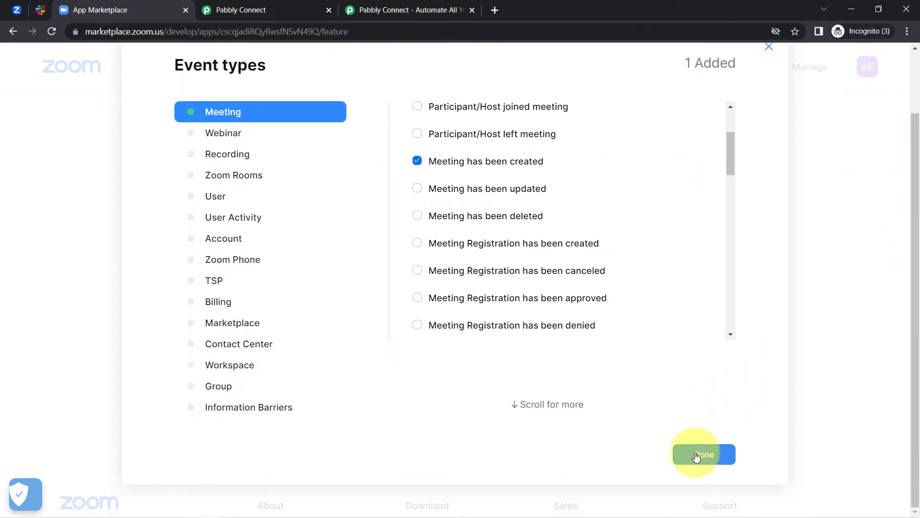
{"action": "left_click", "coordinate": [695, 453]}
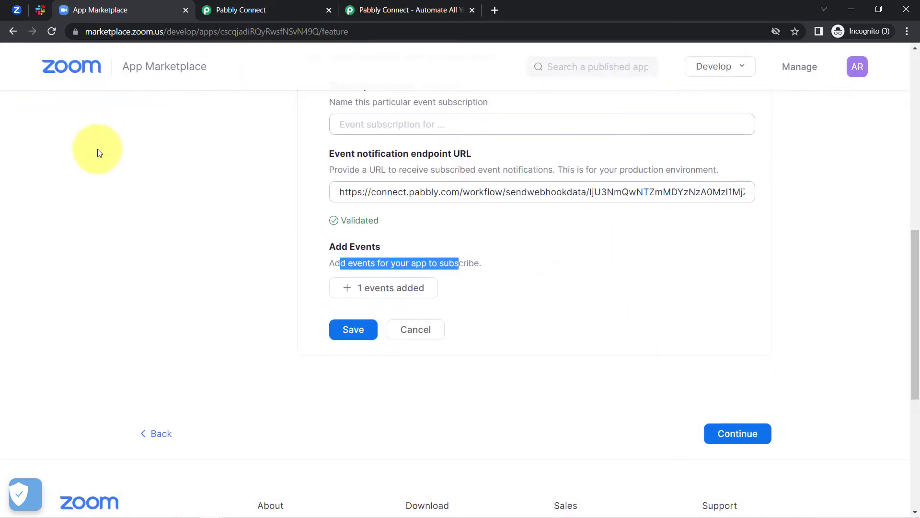
Save the event subscription and continue to app activation
{"action": "left_click", "coordinate": [217, 6]}
{"action": "left_click", "coordinate": [84, 8]}
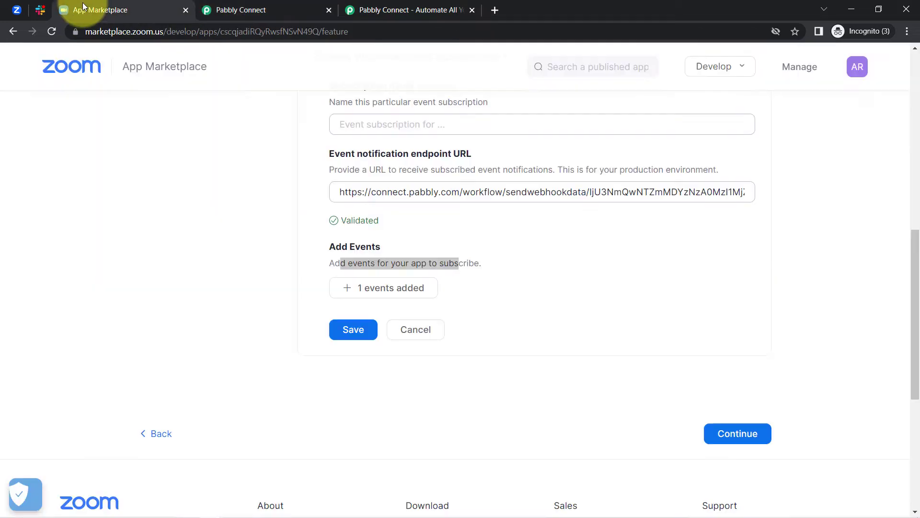
{"action": "left_click", "coordinate": [348, 335]}
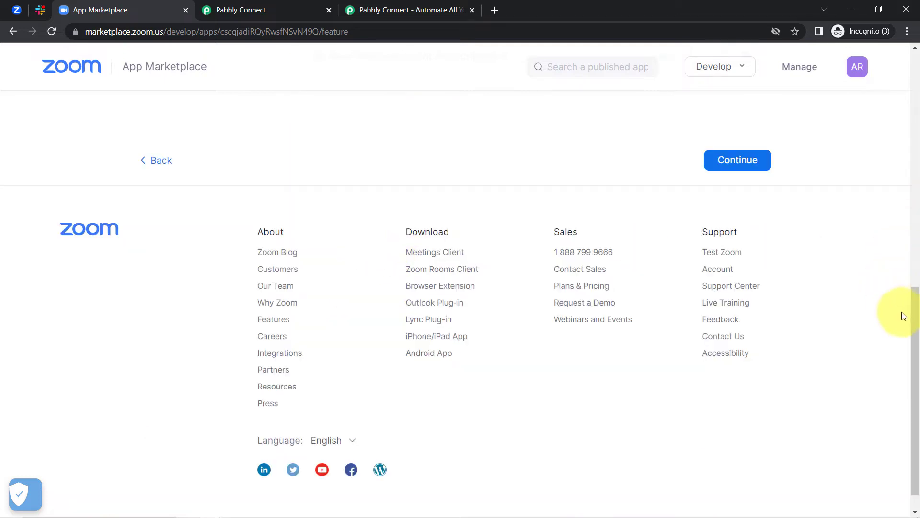
{"action": "left_click_drag", "start_coordinate": [913, 310], "coordinate": [891, 250]}
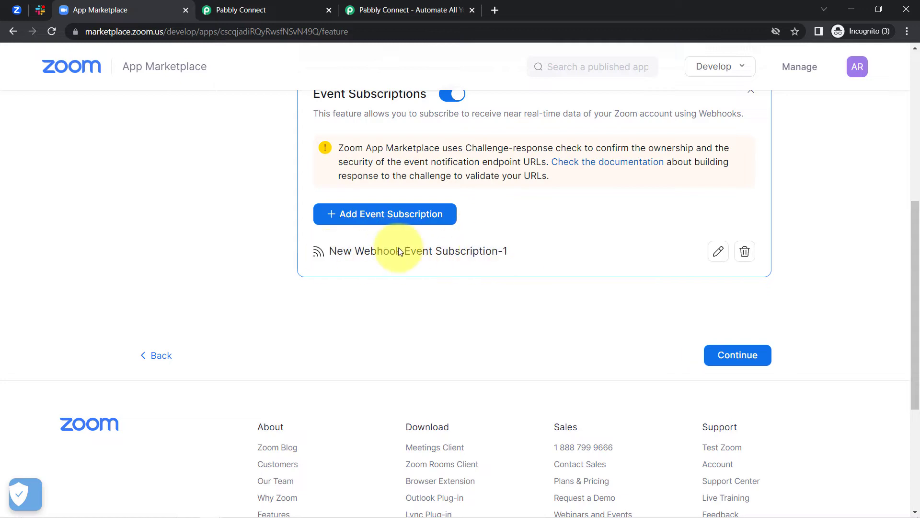
{"action": "left_click", "coordinate": [733, 359]}
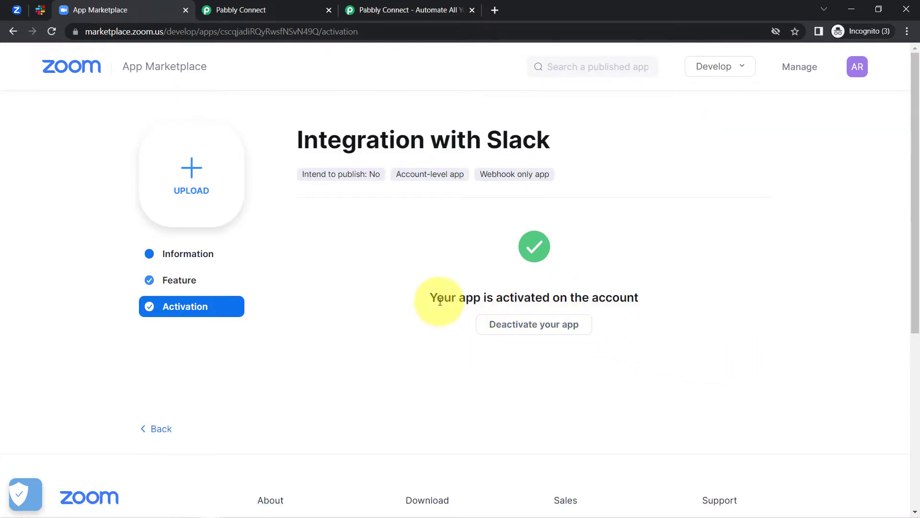
Confirm the app is activated, close the App Marketplace tab and return to Zoom meetings
{"action": "left_click_drag", "start_coordinate": [440, 301], "coordinate": [627, 295]}
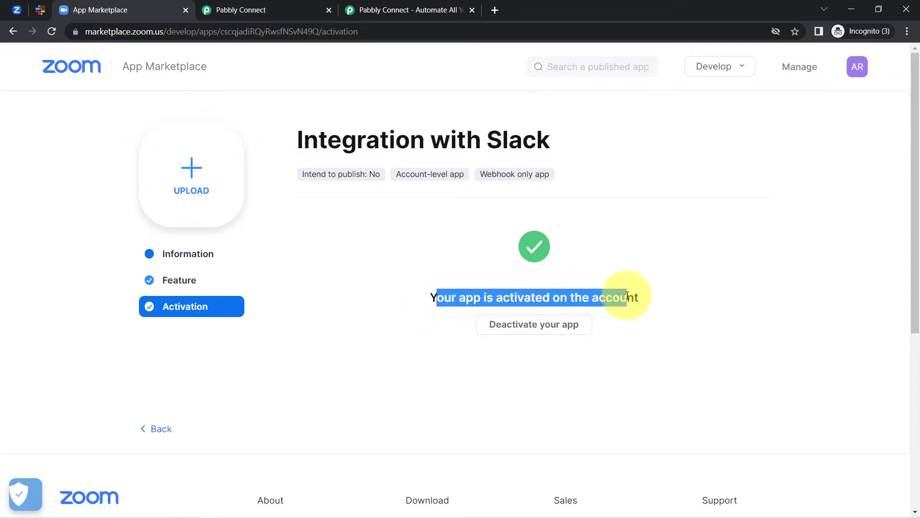
{"action": "left_click", "coordinate": [253, 10]}
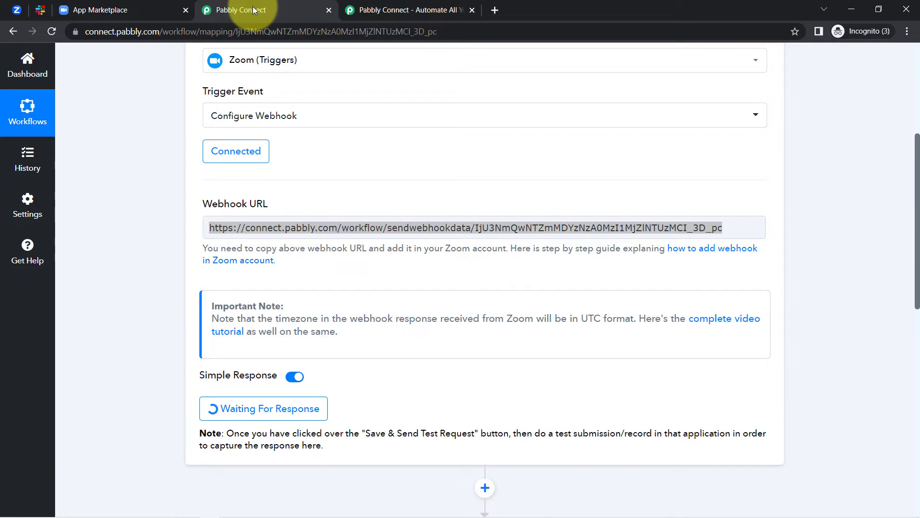
{"action": "left_click", "coordinate": [115, 5]}
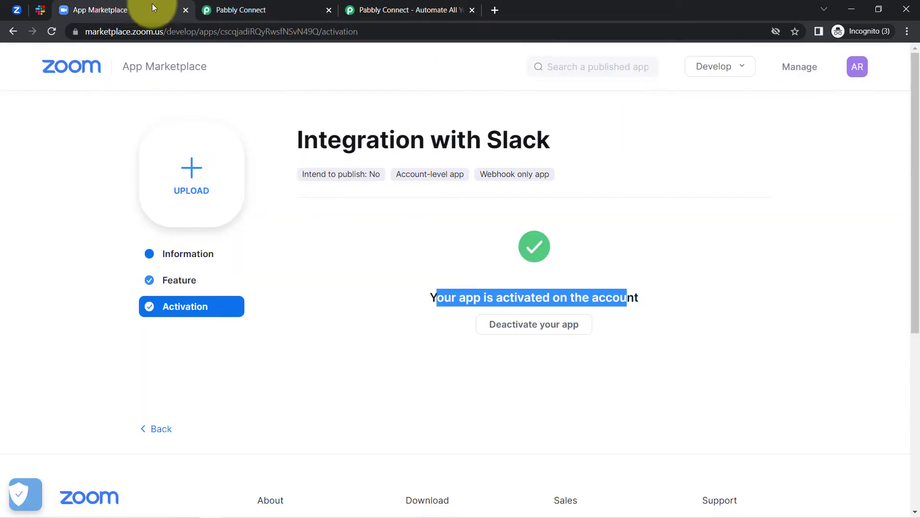
{"action": "left_click", "coordinate": [185, 12]}
{"action": "left_click", "coordinate": [16, 10]}
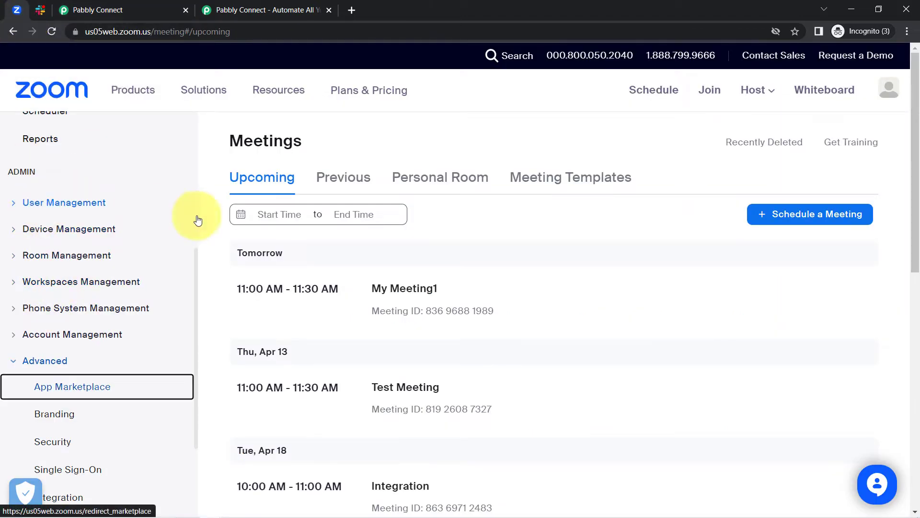
Show Zoom's upcoming Meetings list and close the duplicate Pabbly Connect tab
{"action": "scroll", "coordinate": [196, 269], "scroll_direction": "up", "scroll_amount": 5}
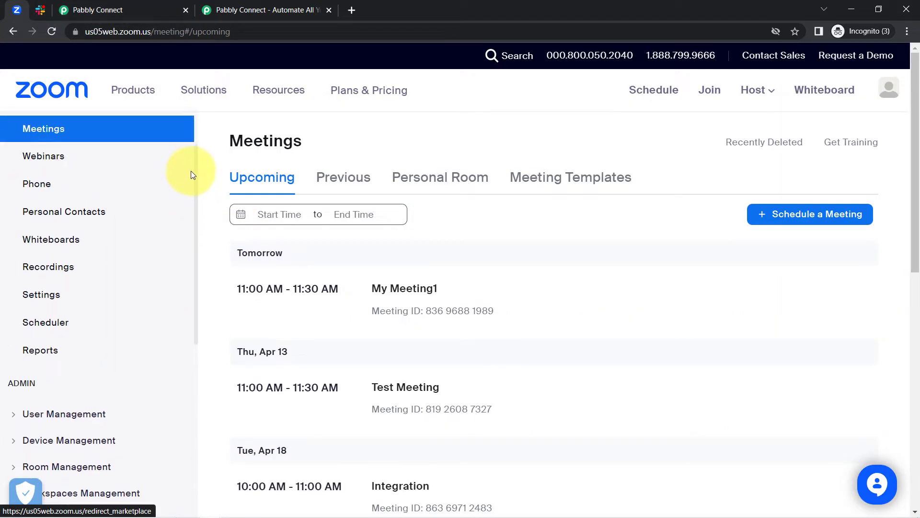
{"action": "left_click", "coordinate": [41, 158]}
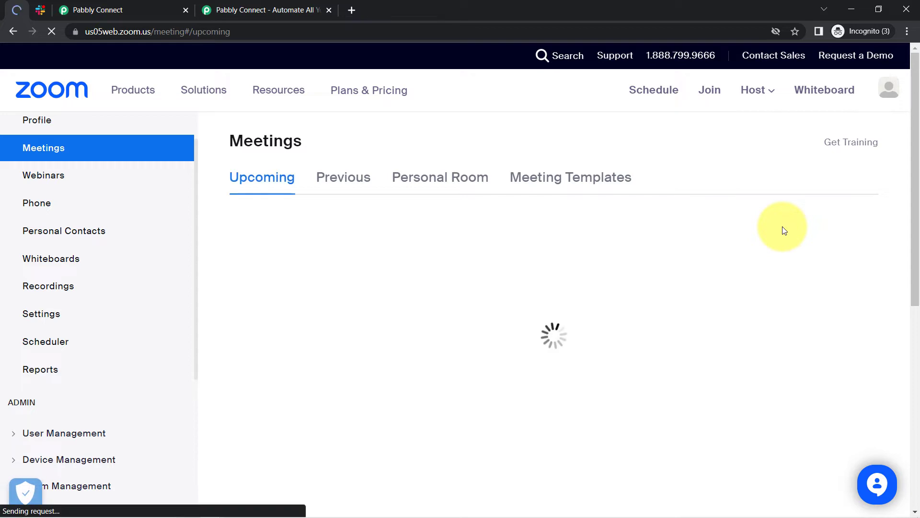
{"action": "left_click", "coordinate": [154, 4]}
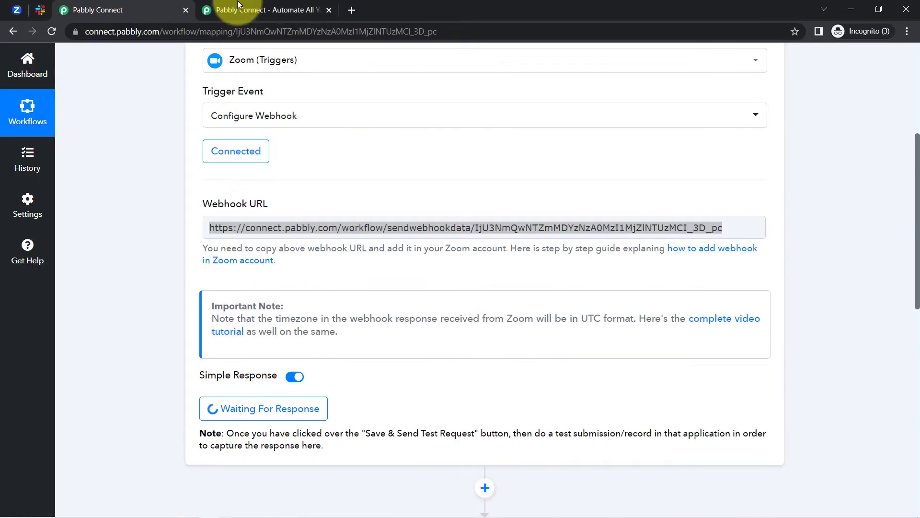
{"action": "left_click", "coordinate": [328, 10]}
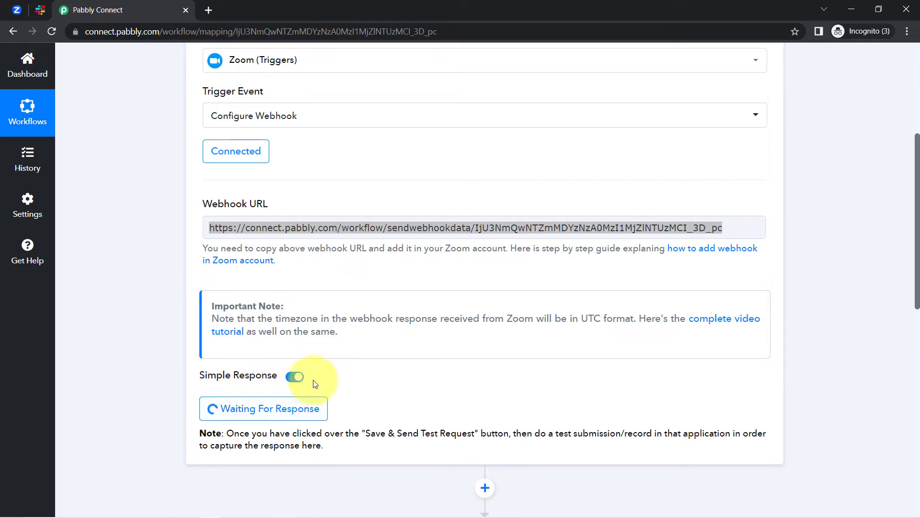
{"action": "left_click", "coordinate": [17, 10]}
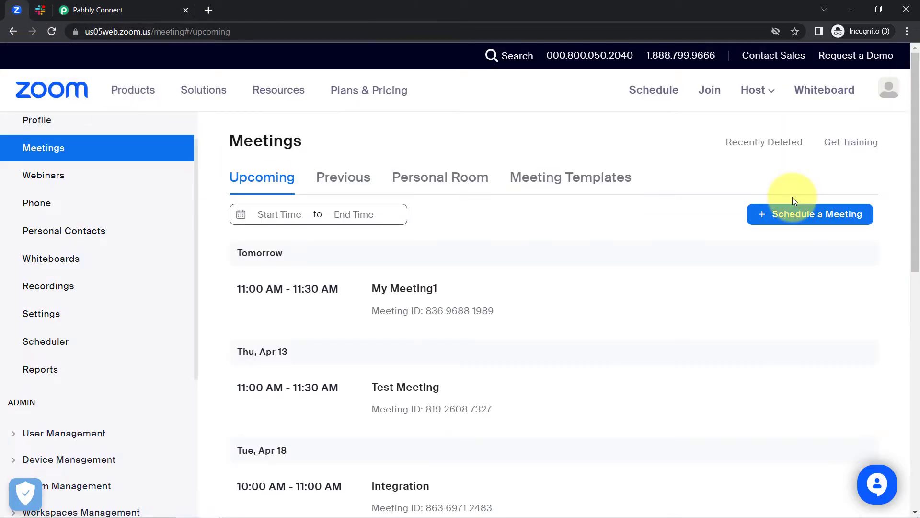
Schedule a new meeting for April 17, 2023 at 11:00 AM
{"action": "left_click", "coordinate": [843, 221]}
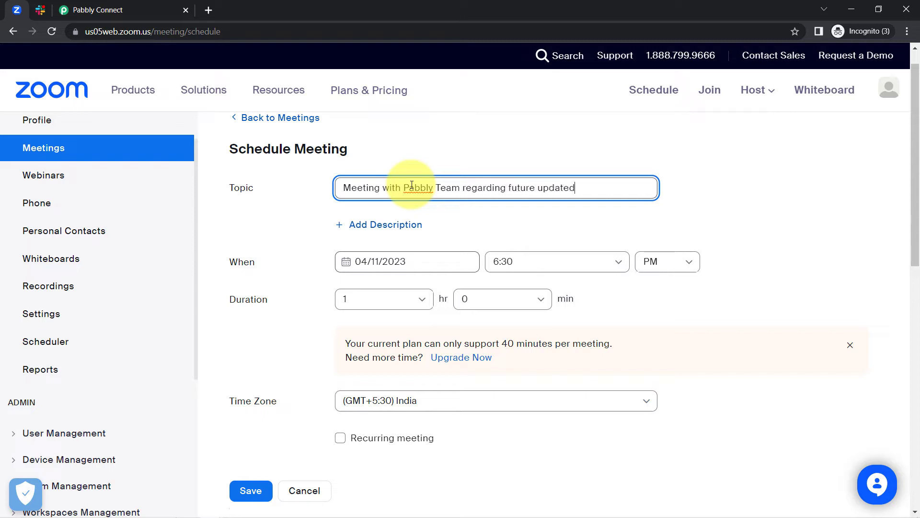
{"action": "left_click", "coordinate": [406, 262]}
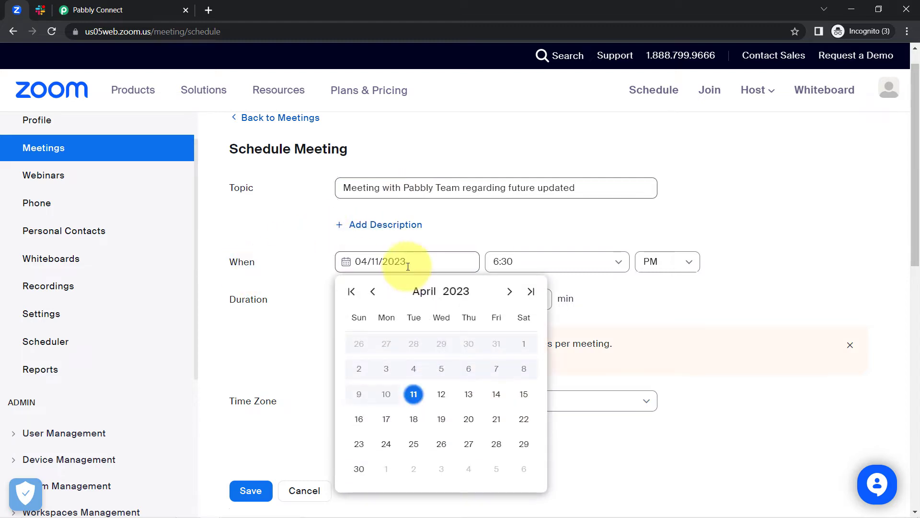
{"action": "left_click", "coordinate": [387, 420]}
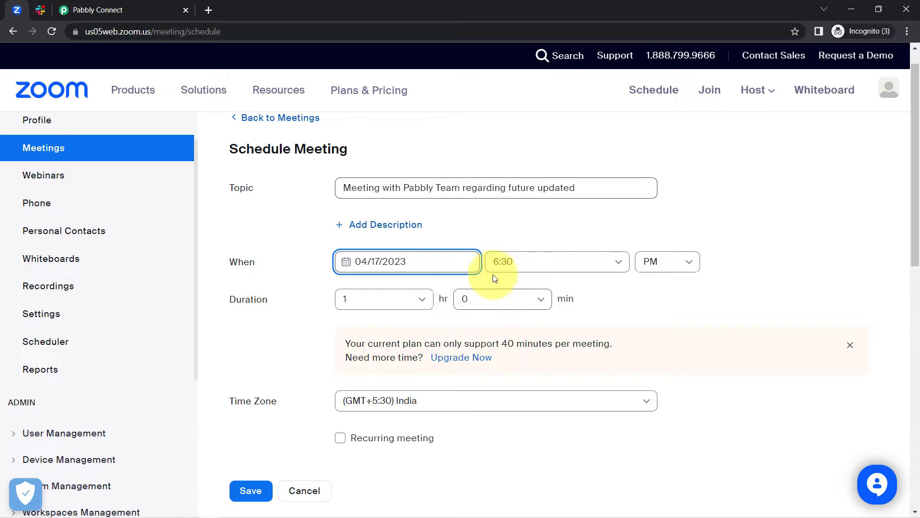
{"action": "left_click", "coordinate": [499, 259]}
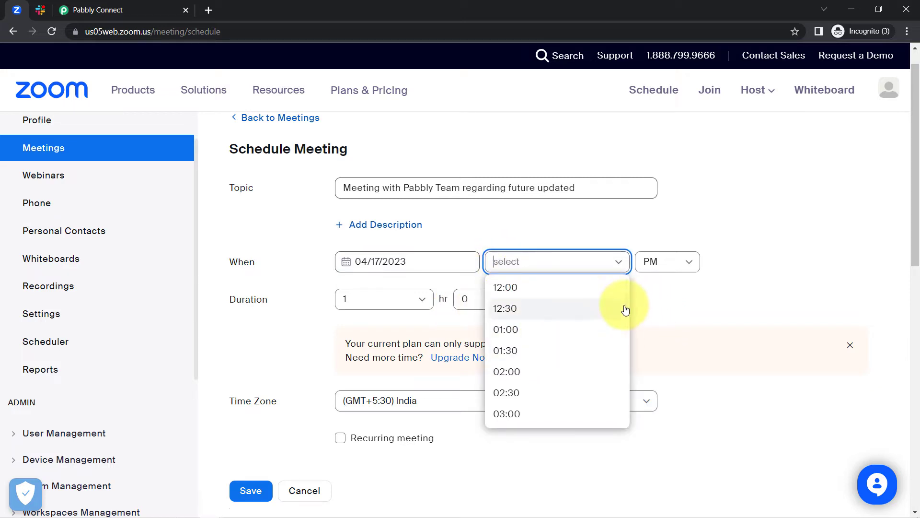
{"action": "left_click_drag", "start_coordinate": [626, 308], "coordinate": [602, 349]}
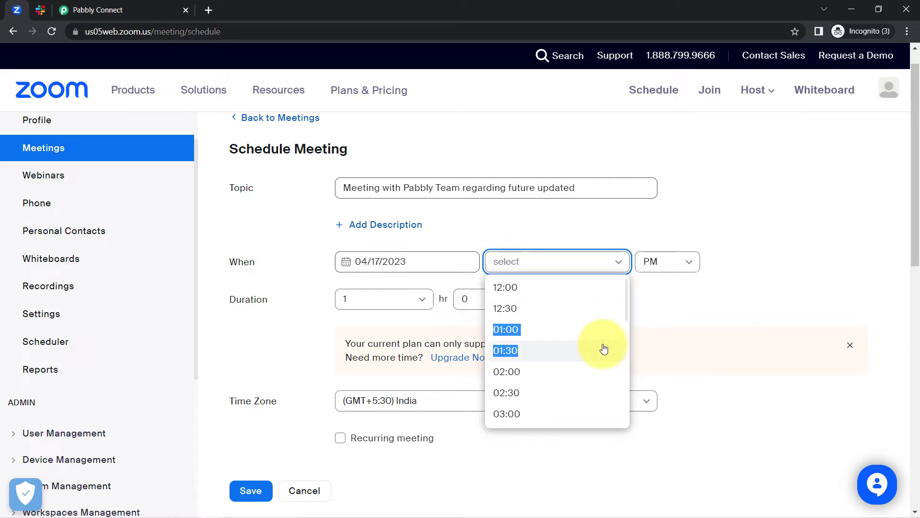
{"action": "left_click_drag", "start_coordinate": [628, 314], "coordinate": [622, 418]}
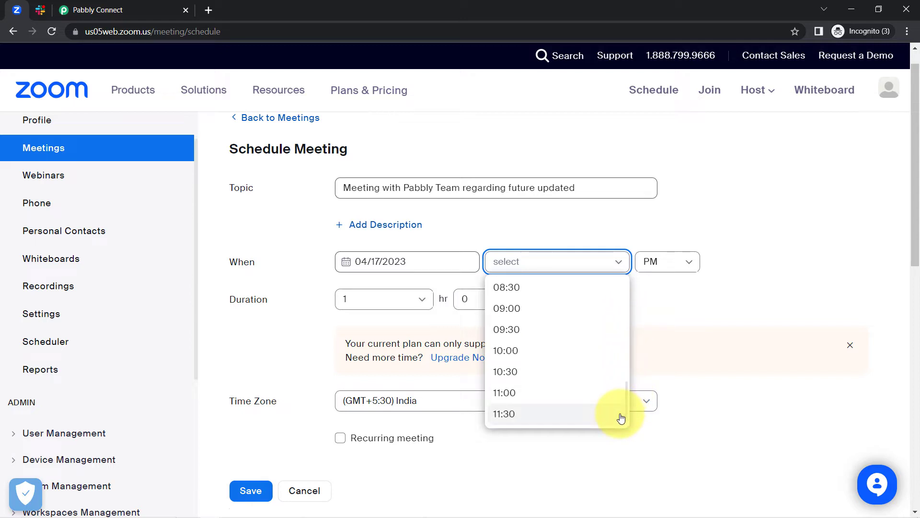
{"action": "left_click", "coordinate": [527, 394]}
{"action": "left_click", "coordinate": [653, 261]}
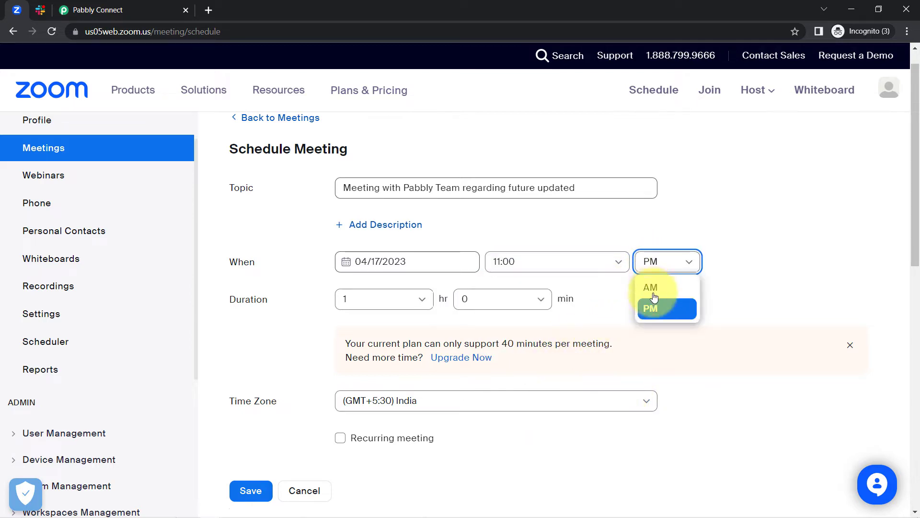
{"action": "left_click", "coordinate": [651, 287]}
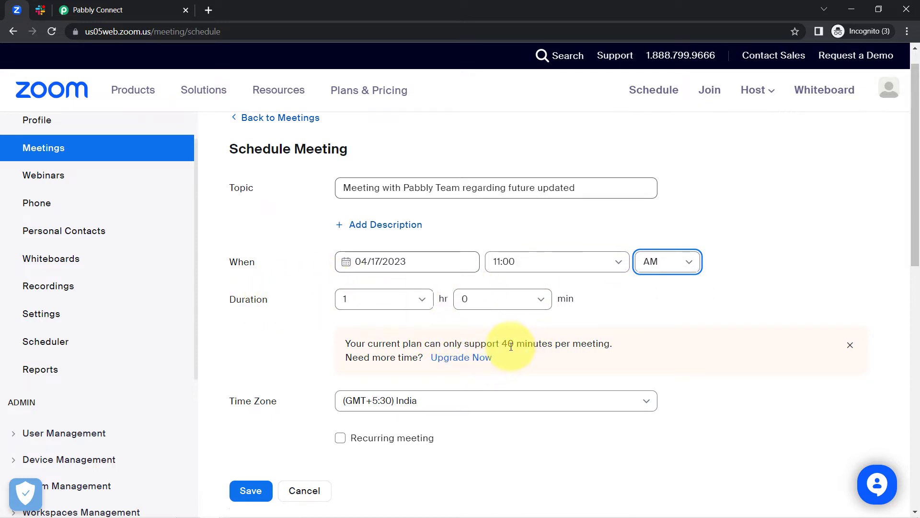
Set the meeting duration to 0 hr 30 min
{"action": "left_click_drag", "start_coordinate": [493, 344], "coordinate": [584, 345]}
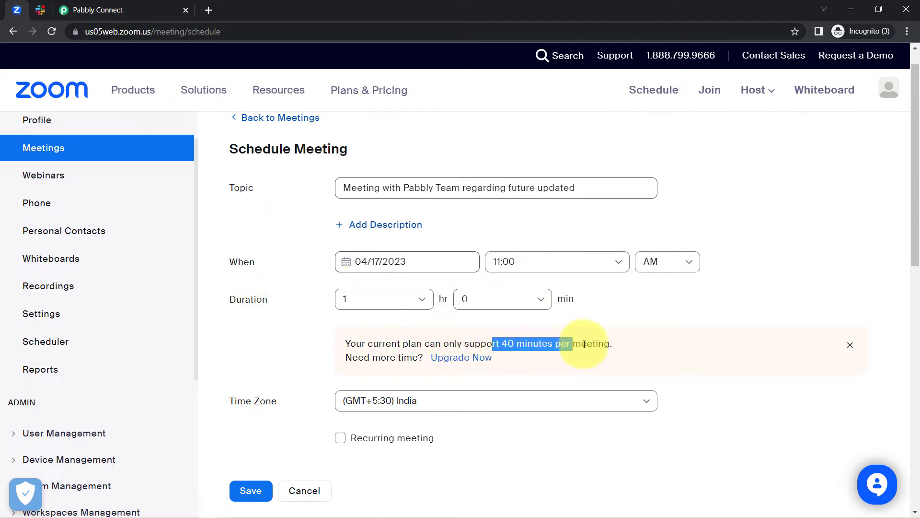
{"action": "left_click", "coordinate": [511, 297]}
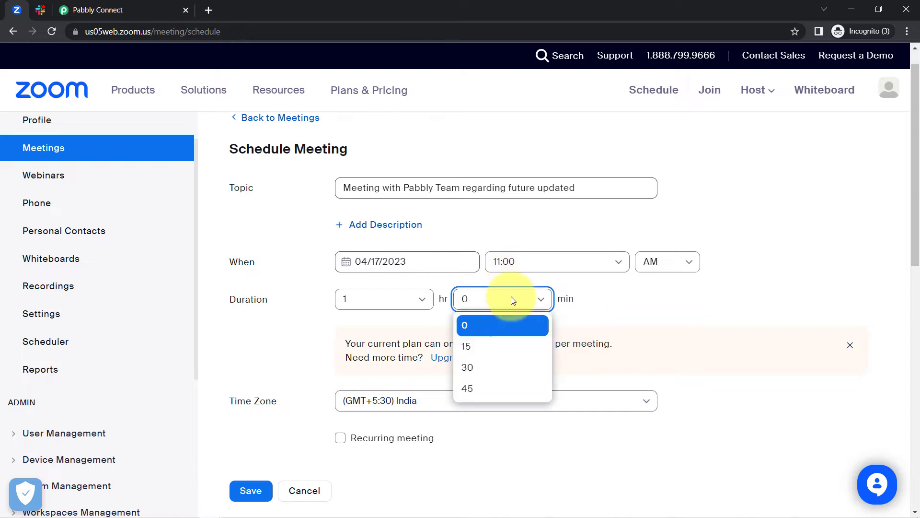
{"action": "left_click", "coordinate": [468, 367]}
{"action": "left_click", "coordinate": [426, 301]}
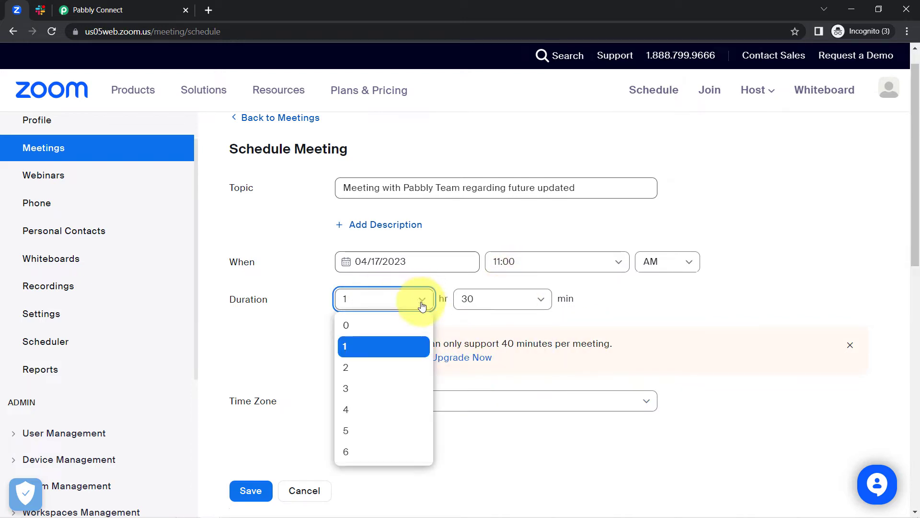
{"action": "left_click", "coordinate": [347, 323]}
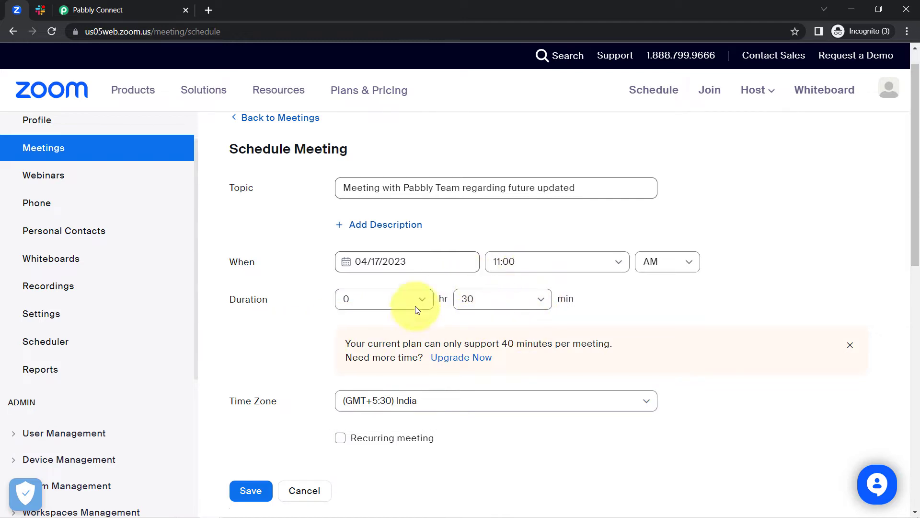
Correct the topic to 'Meeting with Pabbly Team regarding future updates' and save the meeting
{"action": "left_click_drag", "start_coordinate": [357, 188], "coordinate": [600, 188]}
{"action": "left_click", "coordinate": [600, 188]}
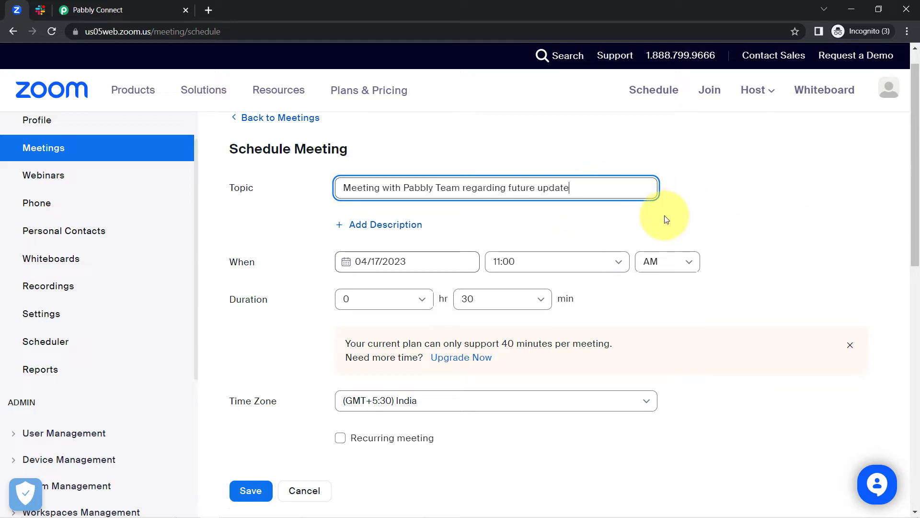
{"action": "left_click_drag", "start_coordinate": [914, 205], "coordinate": [914, 293]}
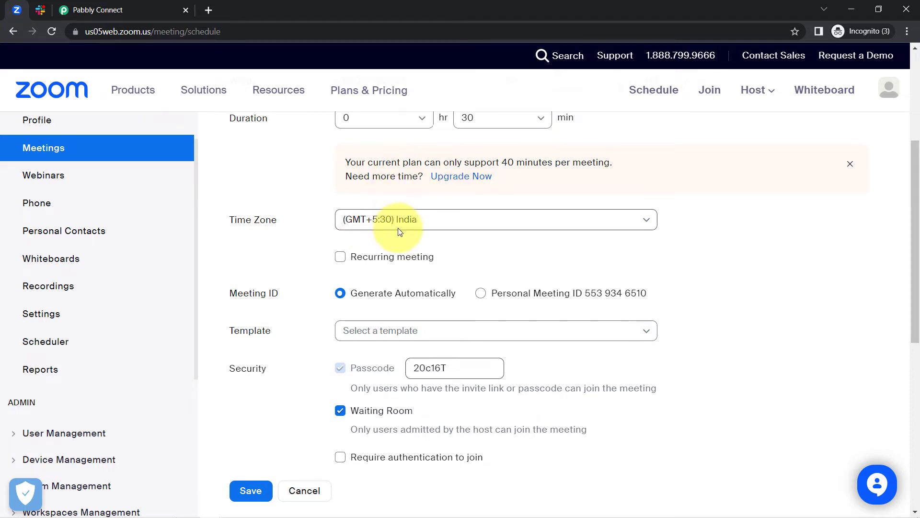
{"action": "left_click_drag", "start_coordinate": [916, 253], "coordinate": [906, 366]}
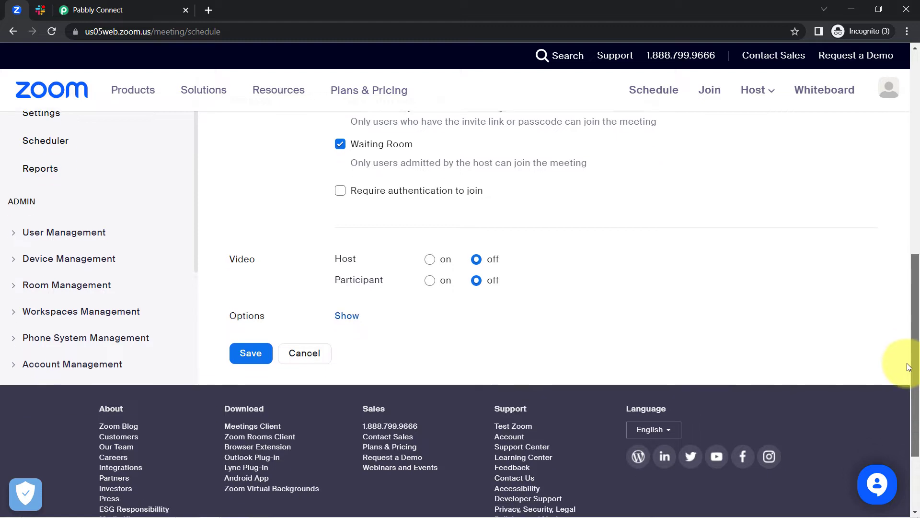
{"action": "left_click", "coordinate": [239, 353]}
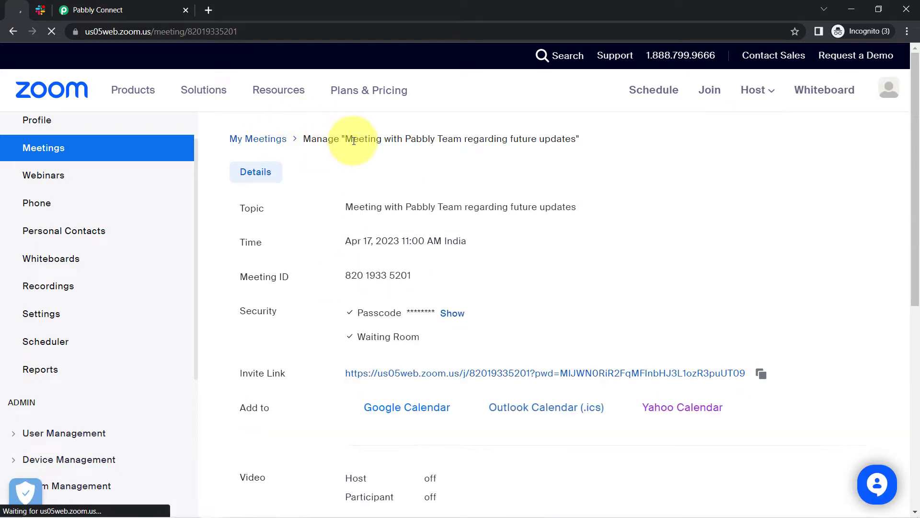
Review the saved meeting's title, topic, date and time, and meeting ID, then go back to Pabbly
{"action": "left_click_drag", "start_coordinate": [353, 139], "coordinate": [499, 148]}
{"action": "left_click_drag", "start_coordinate": [377, 207], "coordinate": [565, 206]}
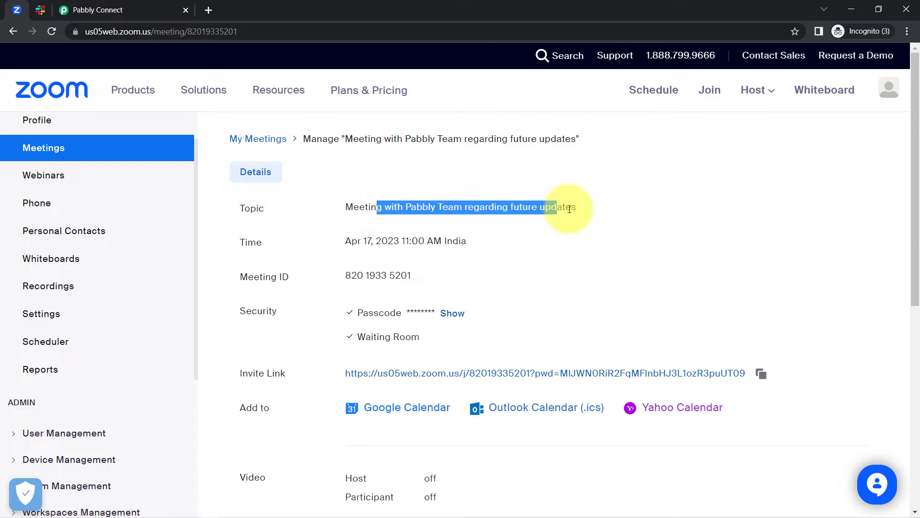
{"action": "left_click_drag", "start_coordinate": [351, 240], "coordinate": [497, 249]}
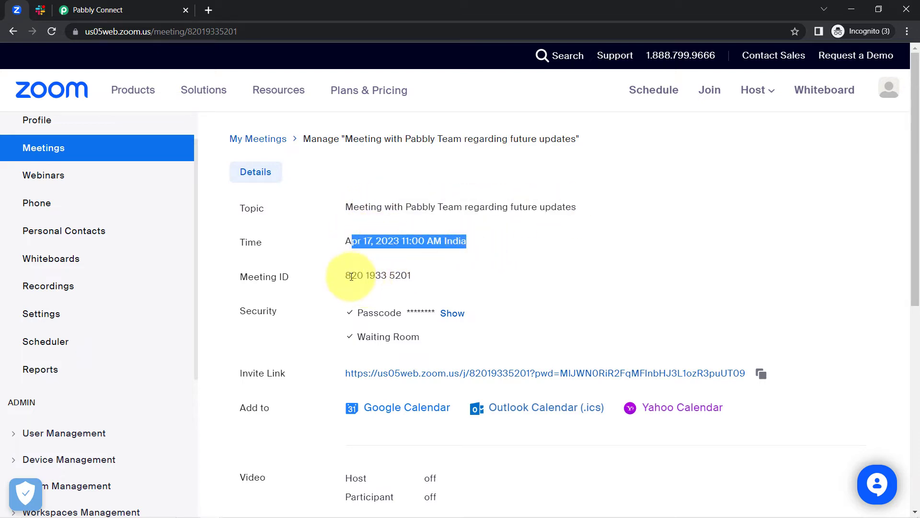
{"action": "left_click_drag", "start_coordinate": [351, 275], "coordinate": [444, 279]}
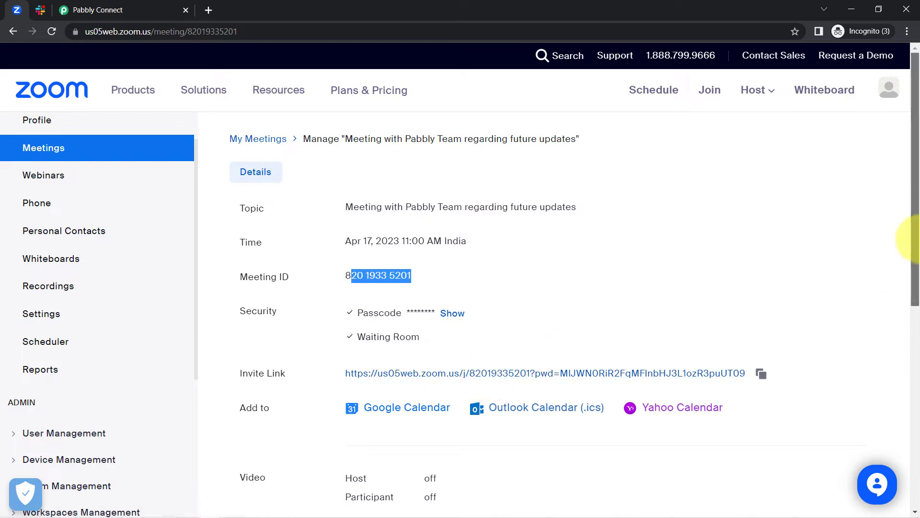
{"action": "left_click_drag", "start_coordinate": [915, 243], "coordinate": [918, 415]}
{"action": "left_click", "coordinate": [93, 7]}
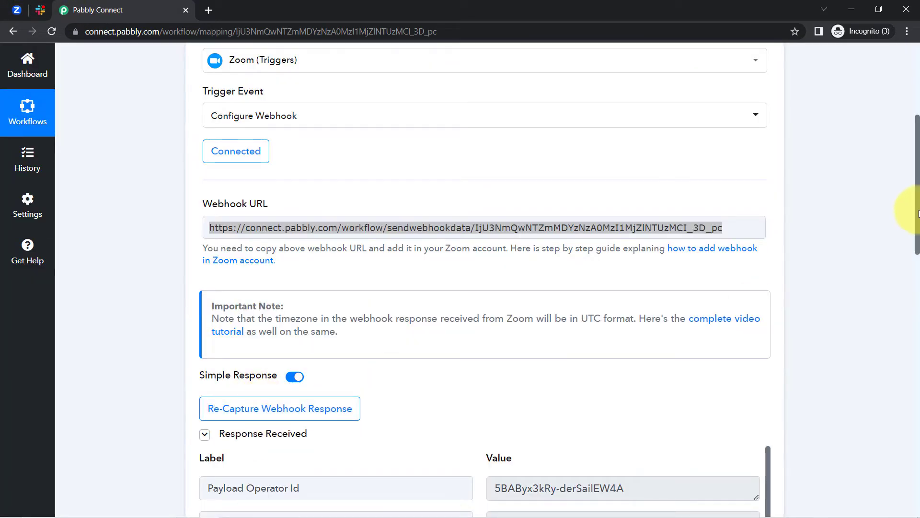
Compare the captured topic, start time and join URL with the Zoom meeting, then scroll to Slack
{"action": "left_click_drag", "start_coordinate": [917, 218], "coordinate": [898, 301]}
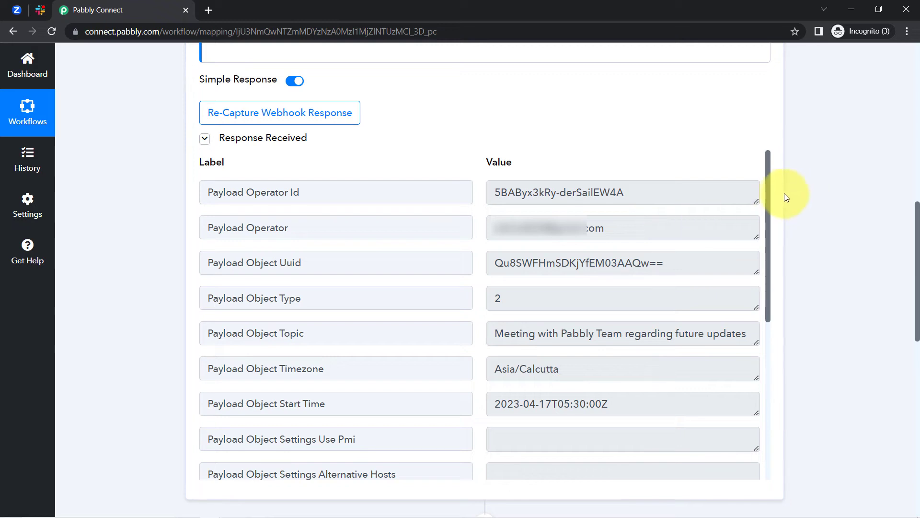
{"action": "left_click_drag", "start_coordinate": [768, 194], "coordinate": [765, 251]}
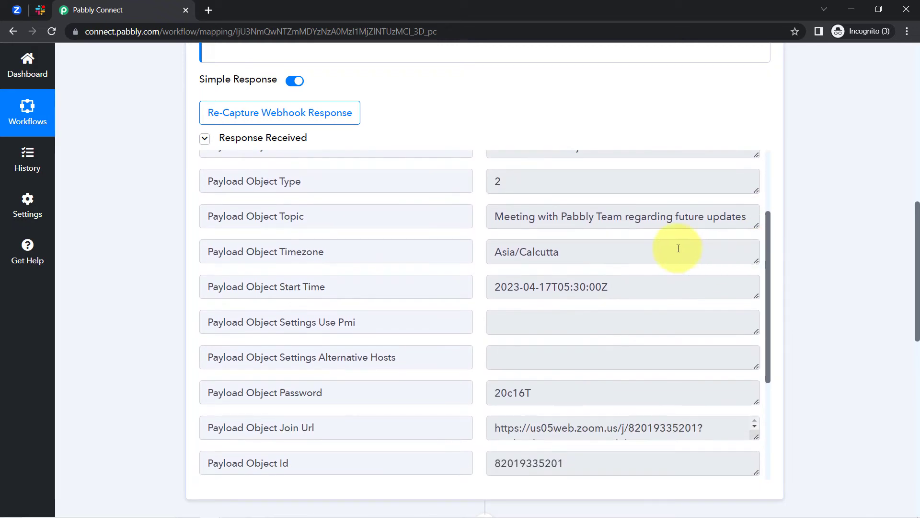
{"action": "left_click_drag", "start_coordinate": [503, 216], "coordinate": [716, 216]}
{"action": "left_click_drag", "start_coordinate": [507, 287], "coordinate": [646, 286]}
{"action": "left_click_drag", "start_coordinate": [768, 279], "coordinate": [773, 365]}
{"action": "left_click_drag", "start_coordinate": [513, 263], "coordinate": [726, 265]}
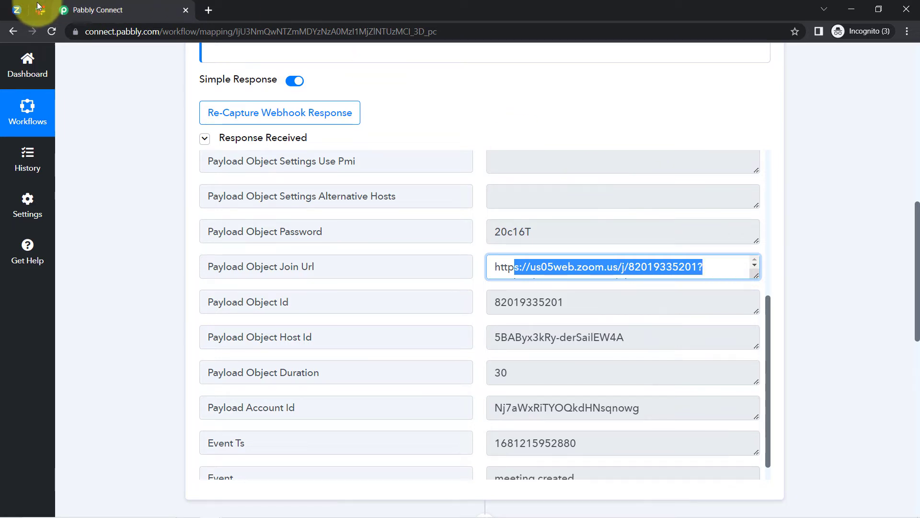
{"action": "left_click", "coordinate": [18, 10]}
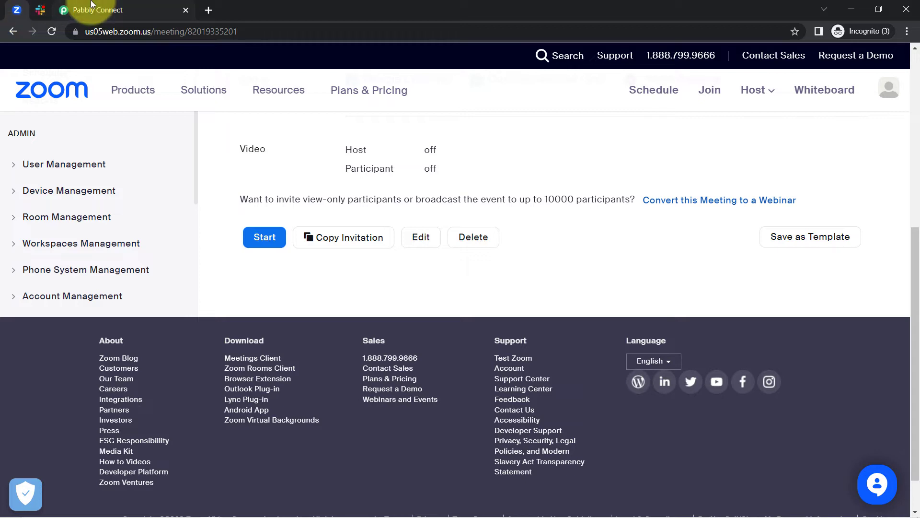
{"action": "left_click", "coordinate": [89, 10]}
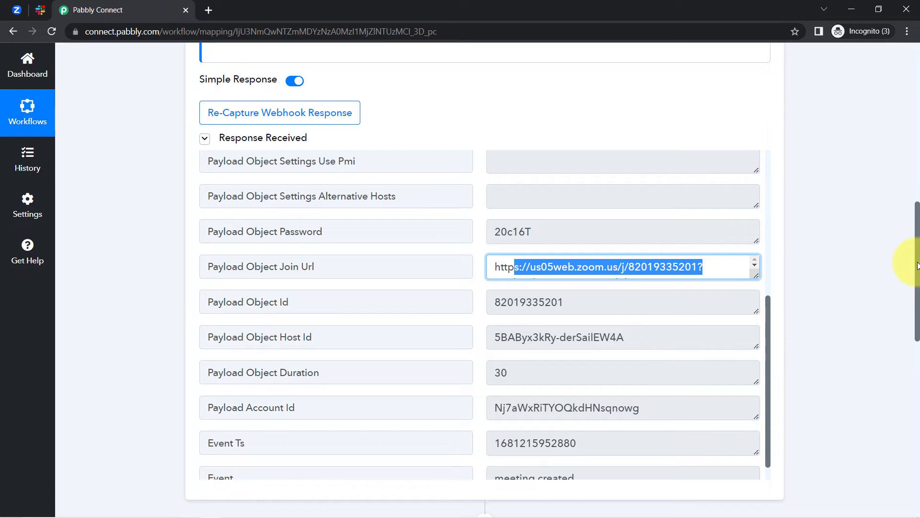
{"action": "left_click_drag", "start_coordinate": [918, 266], "coordinate": [856, 386]}
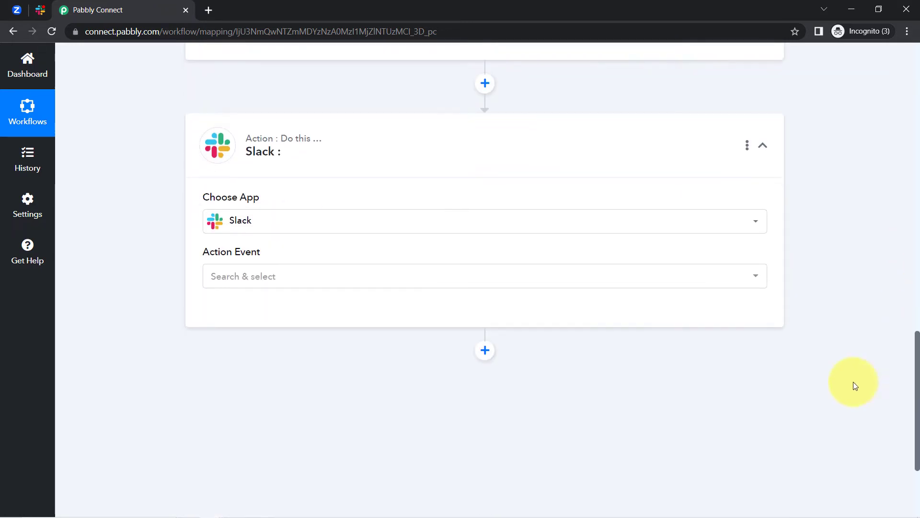
Set the Slack action event to Send Channel Message
{"action": "mouse_move", "coordinate": [290, 143]}
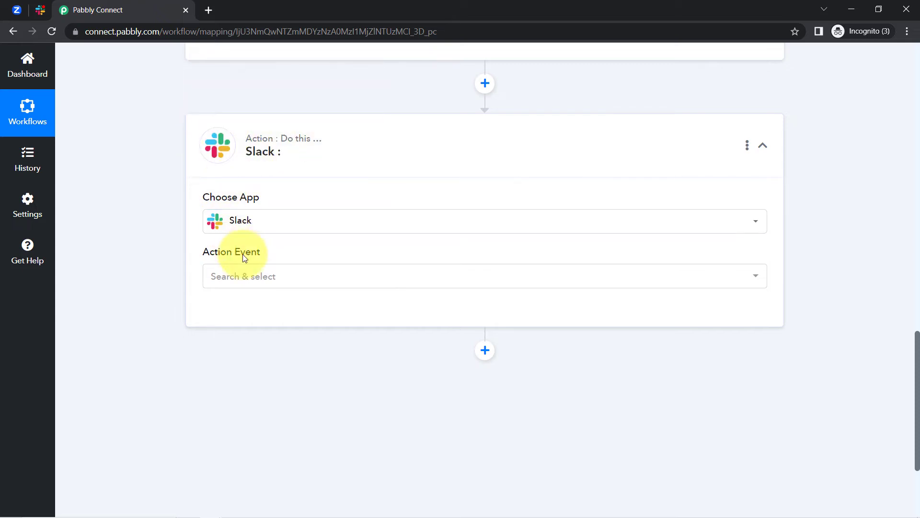
{"action": "left_click", "coordinate": [230, 274]}
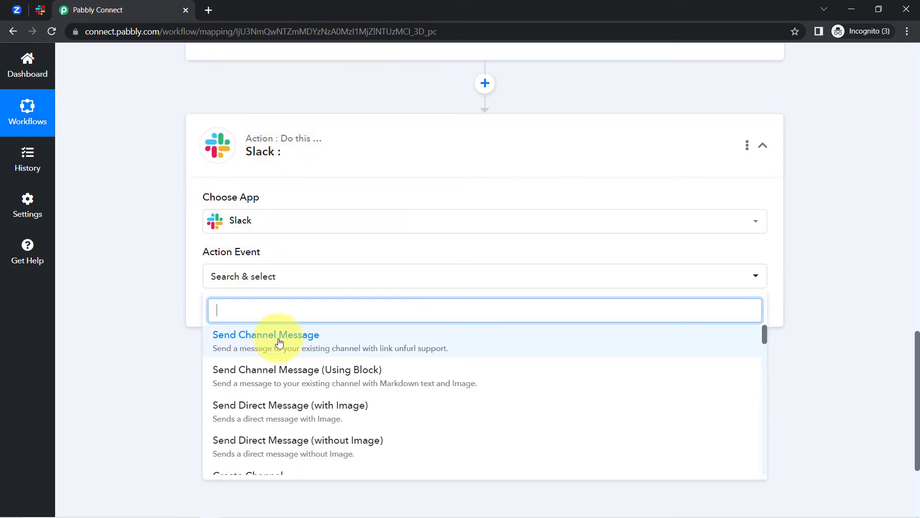
{"action": "left_click", "coordinate": [279, 342]}
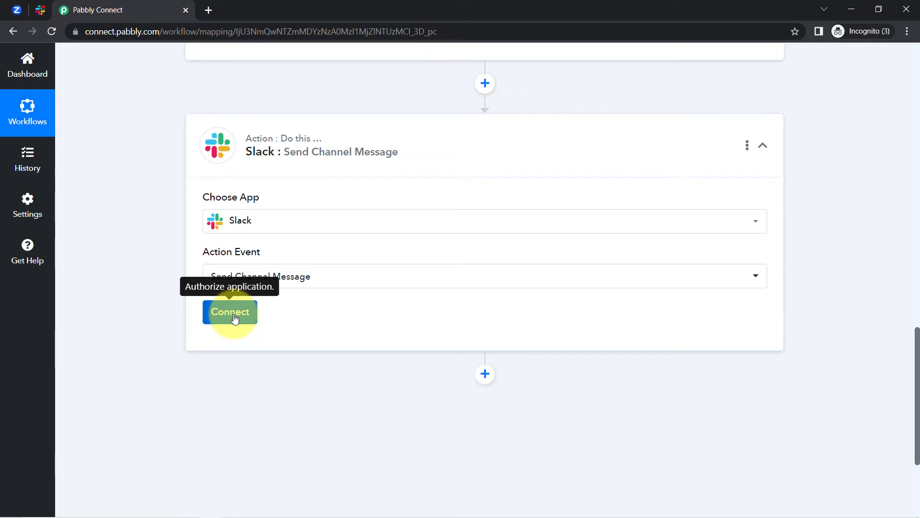
Add a new Slack connection with token type 'user' and open the Slack tokens guide
{"action": "left_click", "coordinate": [232, 314]}
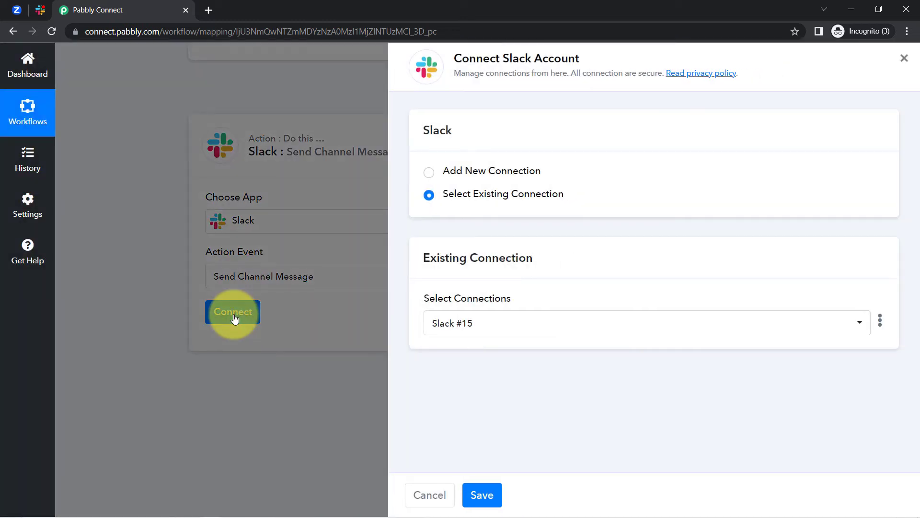
{"action": "left_click", "coordinate": [495, 171]}
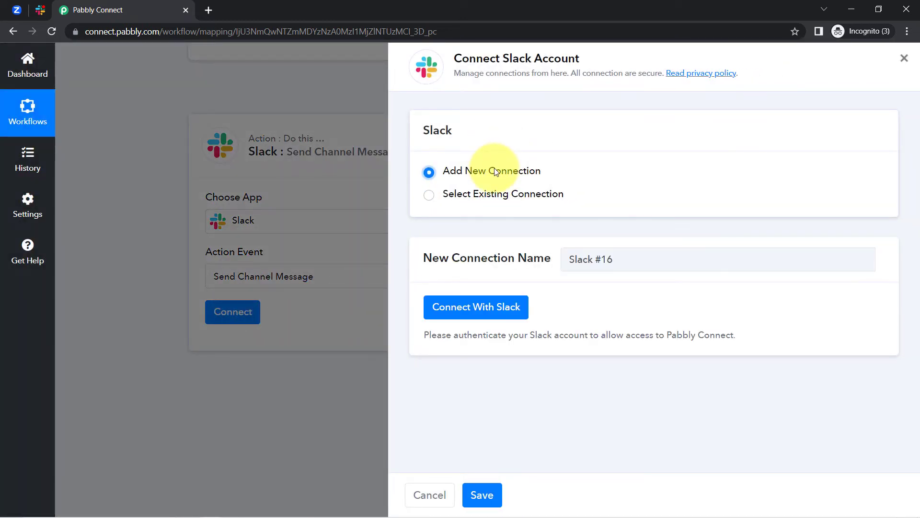
{"action": "left_click", "coordinate": [465, 312]}
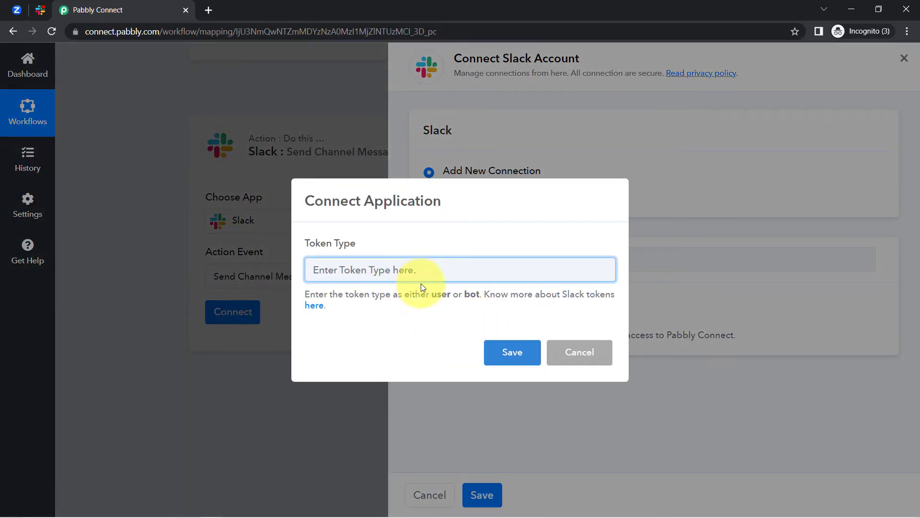
{"action": "left_click_drag", "start_coordinate": [432, 294], "coordinate": [491, 298]}
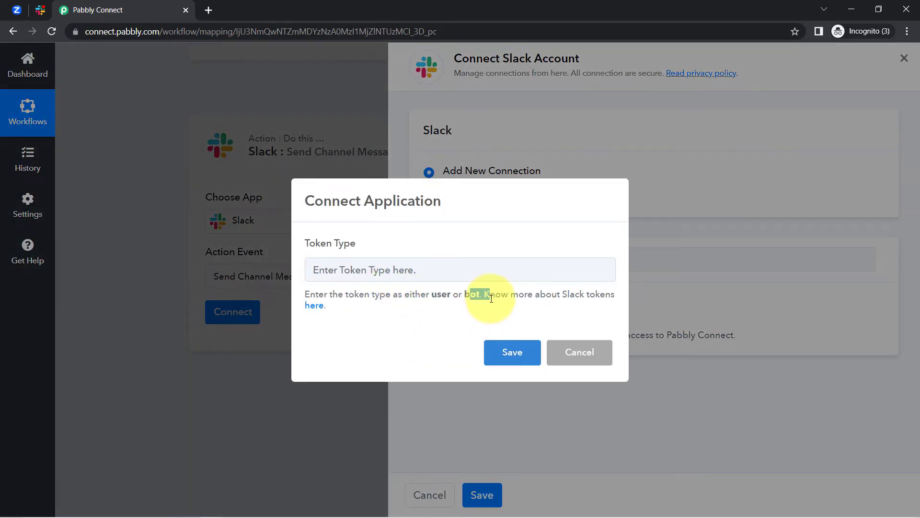
{"action": "left_click_drag", "start_coordinate": [432, 295], "coordinate": [444, 296]}
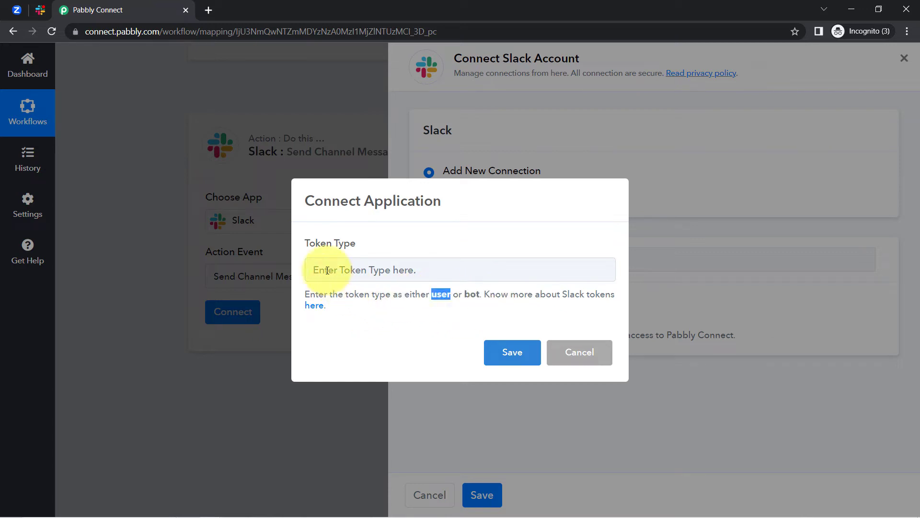
{"action": "left_click", "coordinate": [327, 270]}
{"action": "key", "text": "ctrl+v"}
{"action": "right_click", "coordinate": [319, 306]}
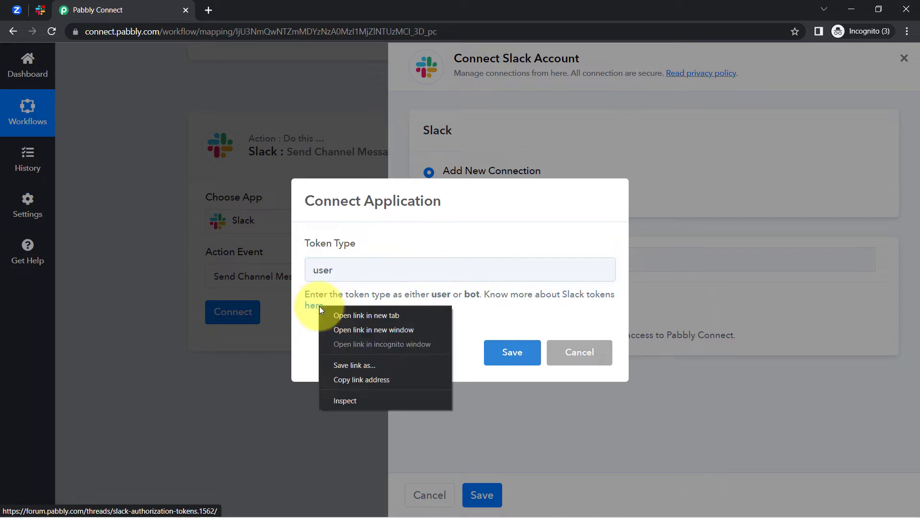
{"action": "left_click", "coordinate": [340, 315]}
Read the forum's Slack user and bot token permissions, noting Send Channel Message, then return to Pabbly
{"action": "left_click", "coordinate": [228, 3]}
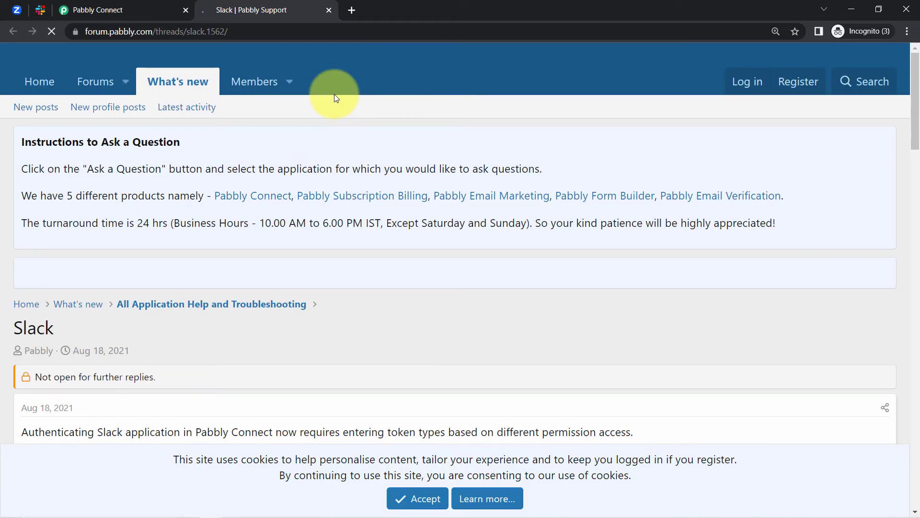
{"action": "left_click_drag", "start_coordinate": [915, 120], "coordinate": [911, 267]}
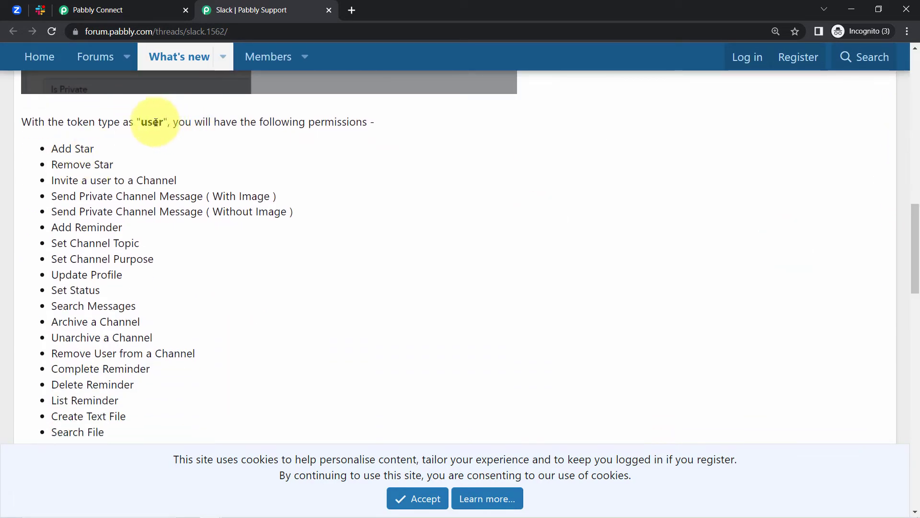
{"action": "left_click_drag", "start_coordinate": [177, 122], "coordinate": [138, 121]}
{"action": "left_click_drag", "start_coordinate": [58, 148], "coordinate": [107, 384]}
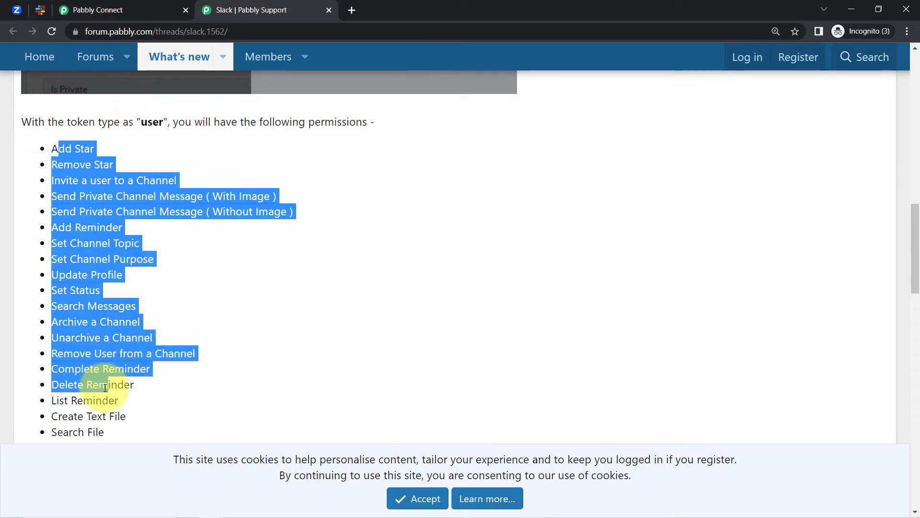
{"action": "left_click_drag", "start_coordinate": [913, 215], "coordinate": [906, 326]}
{"action": "left_click_drag", "start_coordinate": [141, 209], "coordinate": [141, 304]}
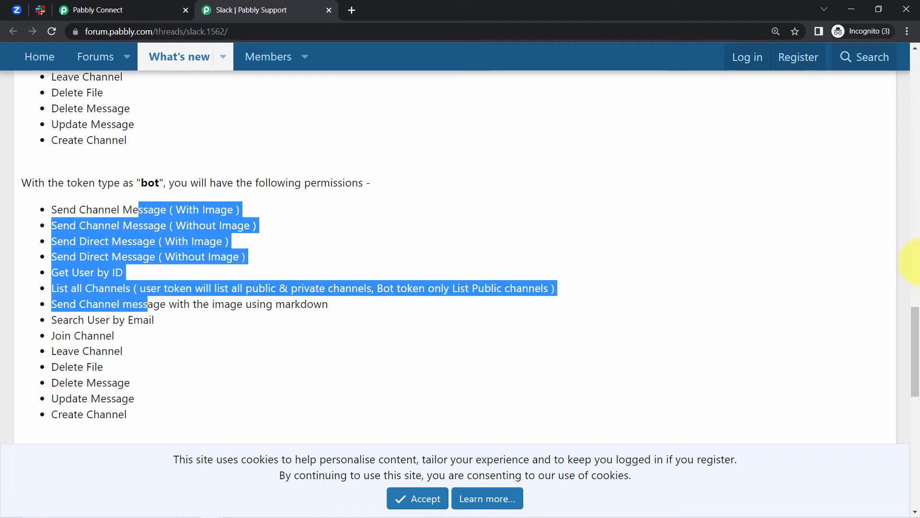
{"action": "left_click_drag", "start_coordinate": [913, 322], "coordinate": [915, 243]}
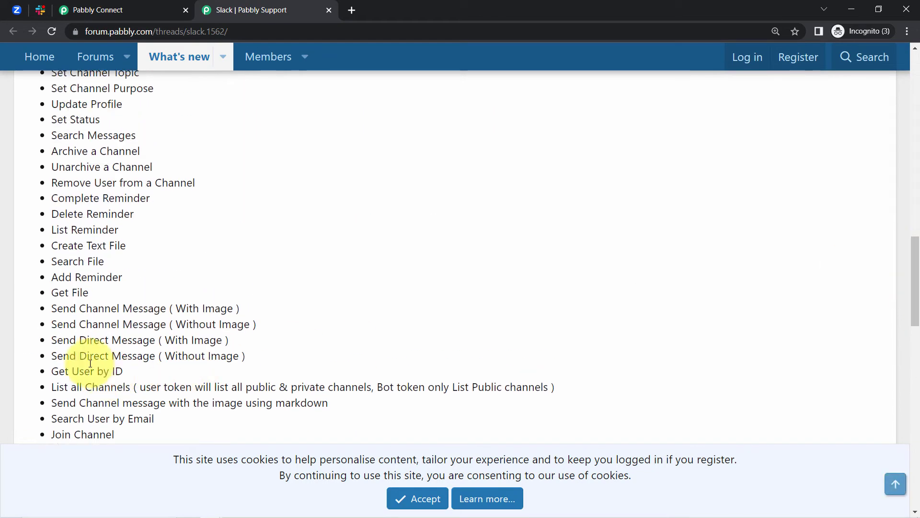
{"action": "left_click_drag", "start_coordinate": [59, 309], "coordinate": [185, 308]}
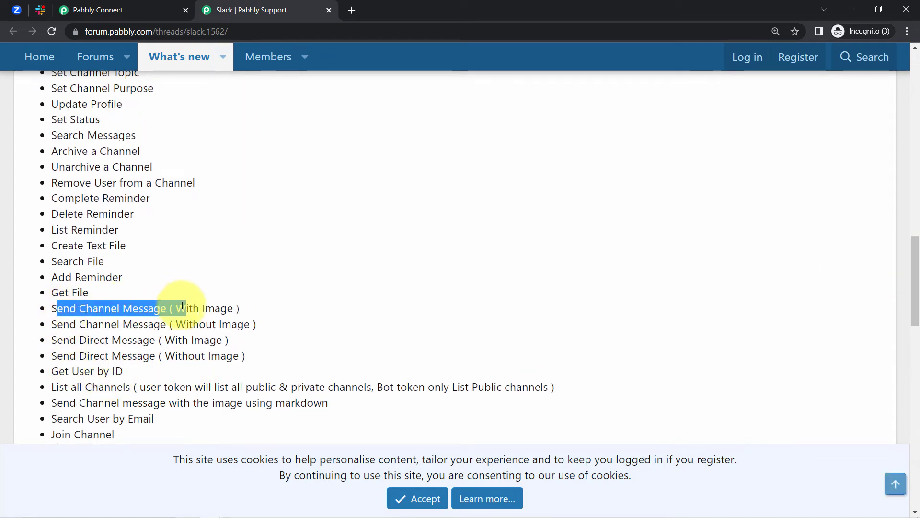
{"action": "left_click", "coordinate": [79, 4]}
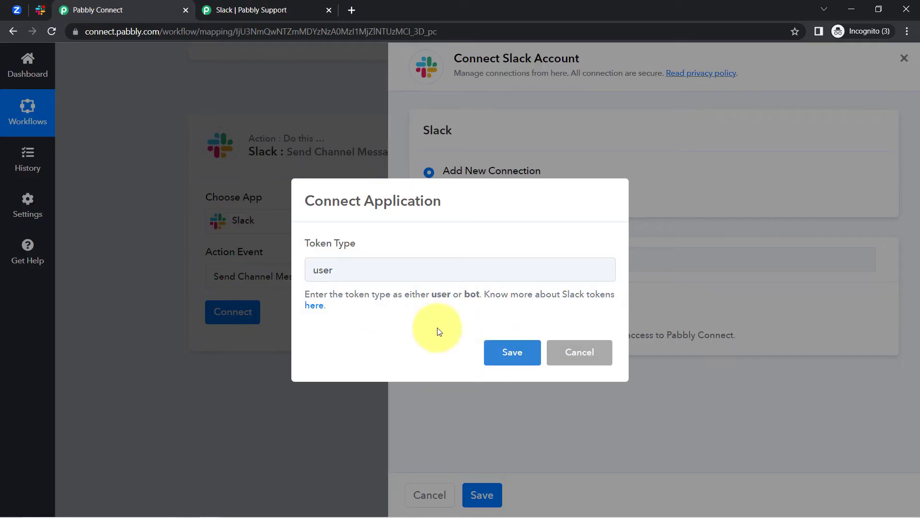
Save the Slack connection using the user token type
{"action": "left_click", "coordinate": [506, 354]}
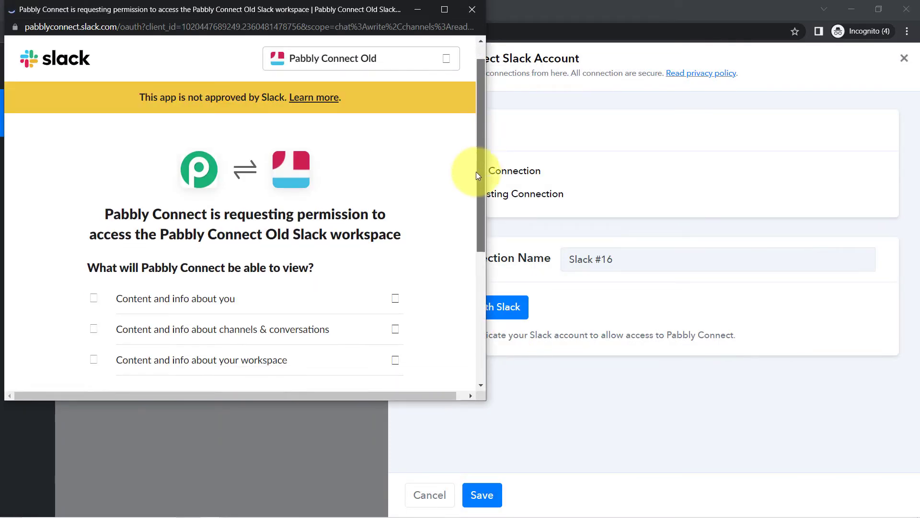
{"action": "left_click_drag", "start_coordinate": [478, 171], "coordinate": [460, 267]}
{"action": "scroll", "coordinate": [459, 270], "scroll_direction": "down", "scroll_amount": 2}
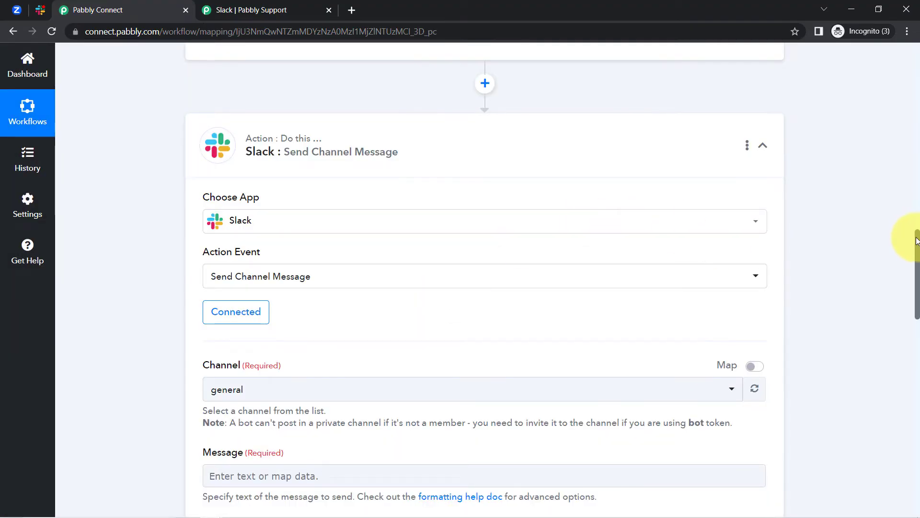
{"action": "left_click_drag", "start_coordinate": [916, 243], "coordinate": [915, 284]}
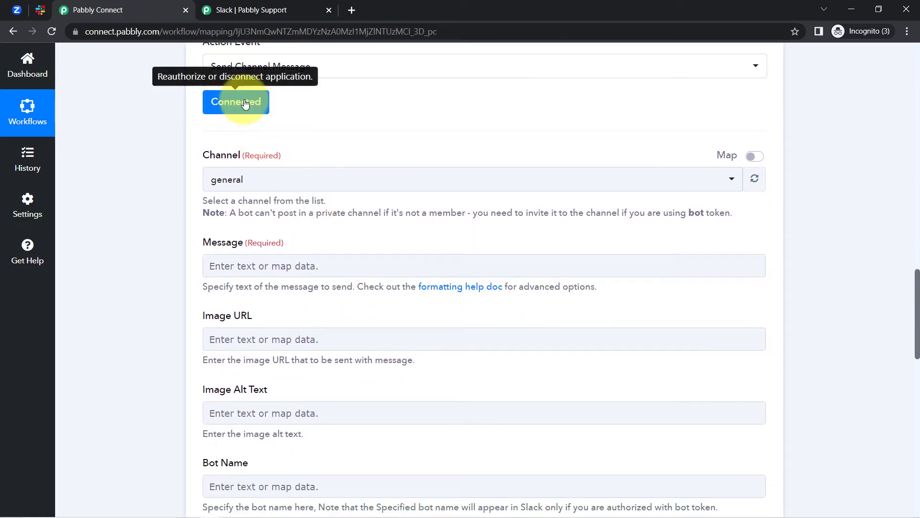
Search 'pabbly-i' and choose pabbly-integration-team as the message channel
{"action": "left_click_drag", "start_coordinate": [194, 156], "coordinate": [243, 185]}
{"action": "left_click", "coordinate": [242, 185]}
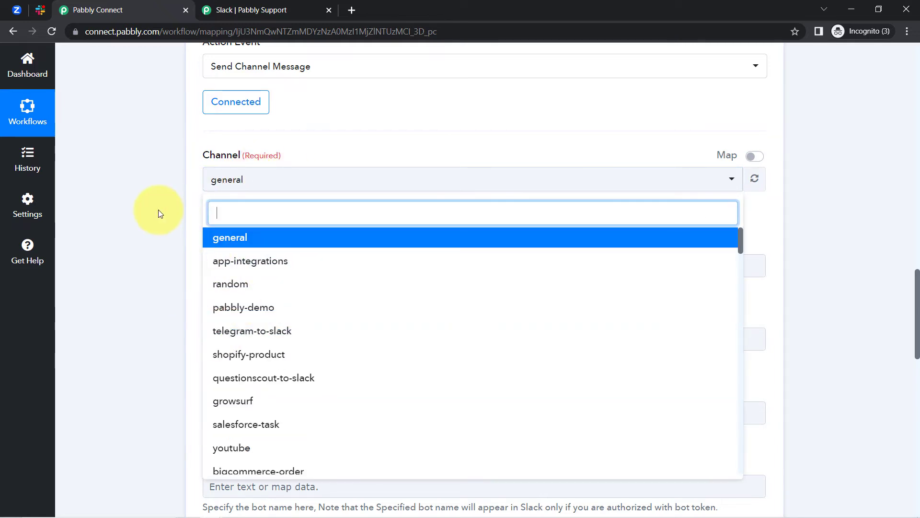
{"action": "left_click", "coordinate": [160, 213]}
{"action": "left_click", "coordinate": [39, 11]}
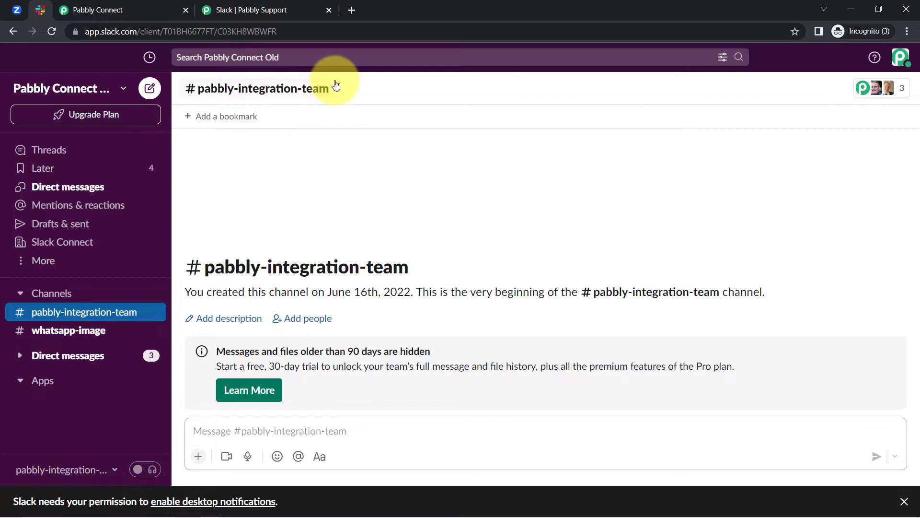
{"action": "left_click_drag", "start_coordinate": [366, 88], "coordinate": [200, 98]}
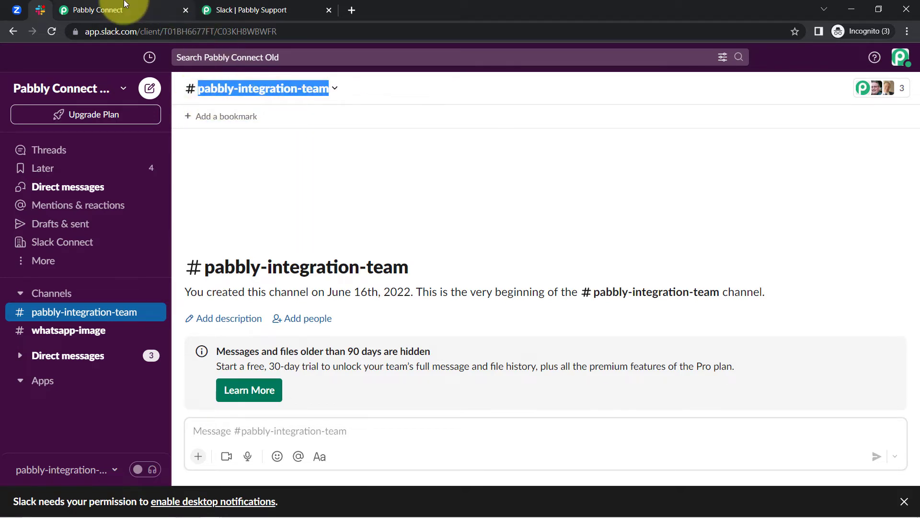
{"action": "left_click", "coordinate": [113, 8]}
{"action": "left_click", "coordinate": [252, 185]}
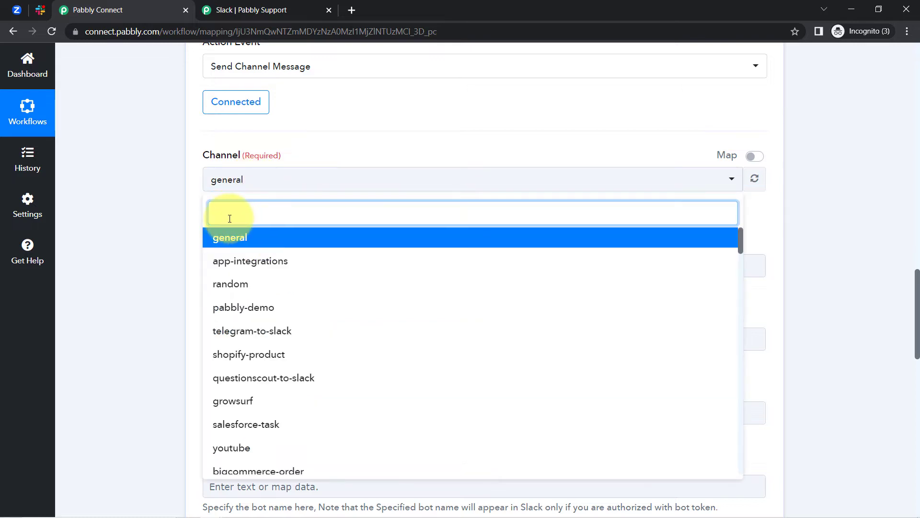
{"action": "type", "text": "pabbly"}
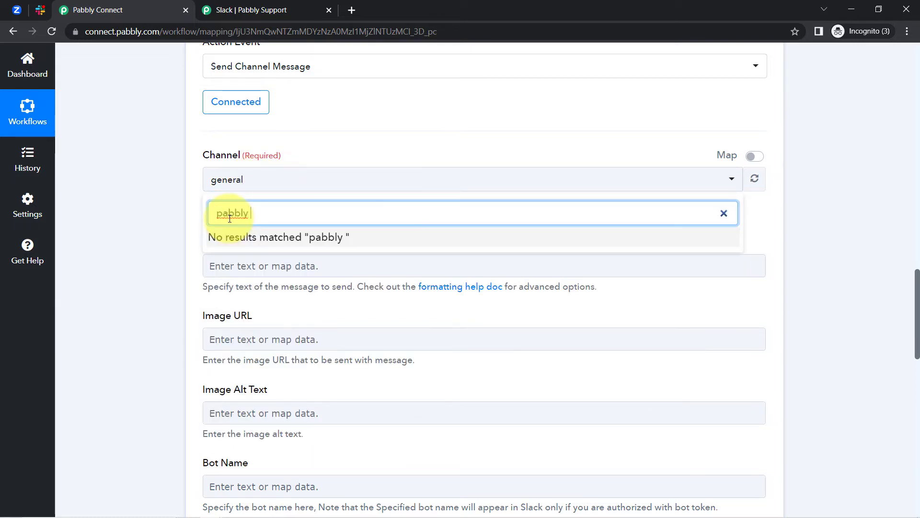
{"action": "key", "text": "BackSpace"}
{"action": "type", "text": "-i"}
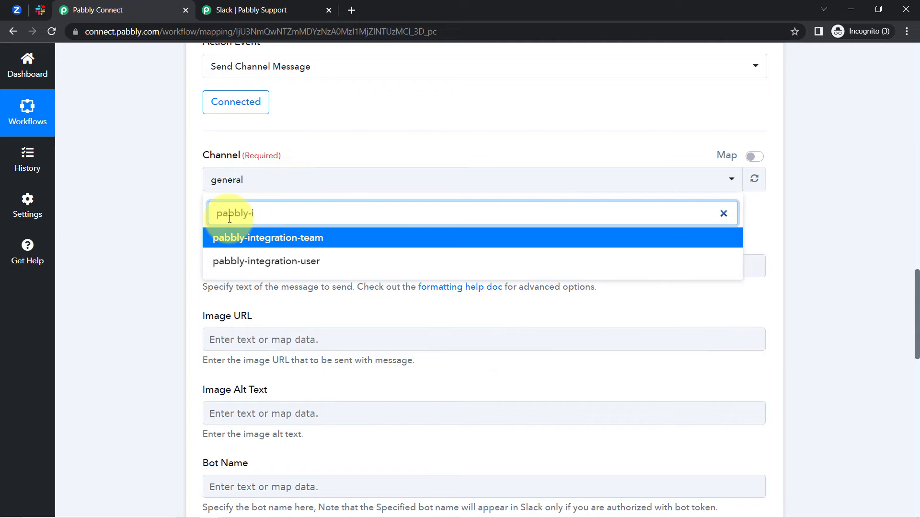
{"action": "left_click", "coordinate": [249, 240]}
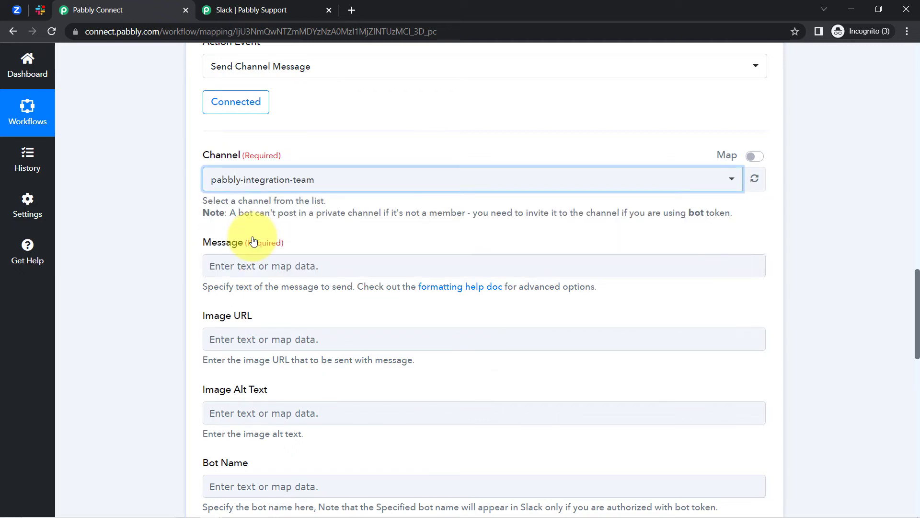
Select all the meeting message text in Notepad for the Message field
{"action": "left_click_drag", "start_coordinate": [205, 242], "coordinate": [274, 244]}
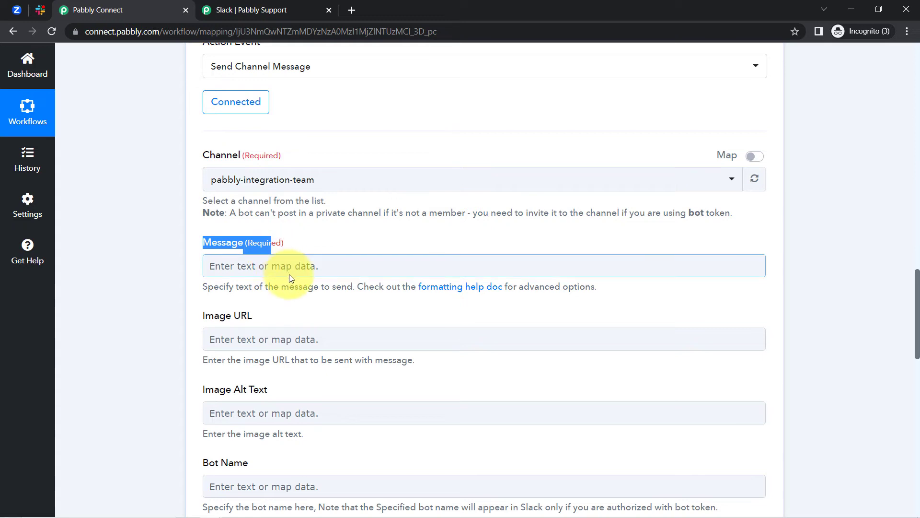
{"action": "mouse_move", "coordinate": [234, 512]}
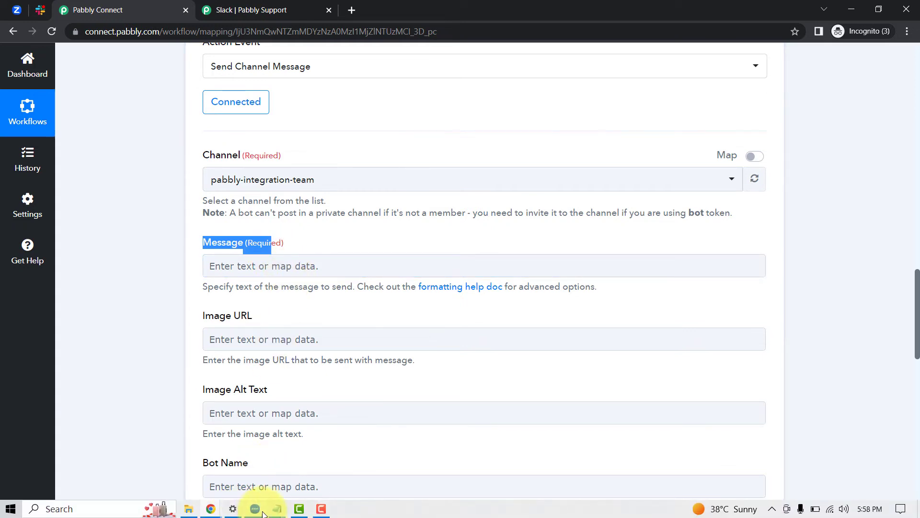
{"action": "mouse_move", "coordinate": [279, 509]}
{"action": "left_click", "coordinate": [302, 467]}
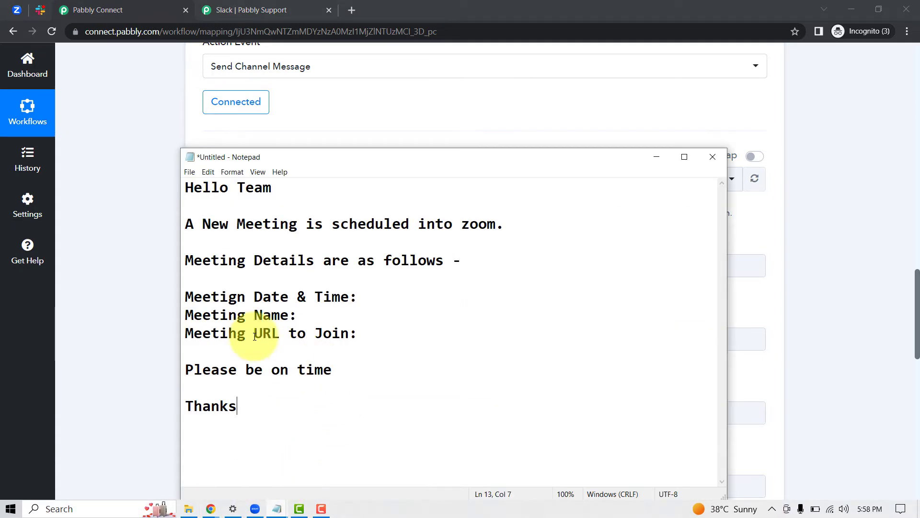
{"action": "left_click_drag", "start_coordinate": [247, 409], "coordinate": [128, 184]}
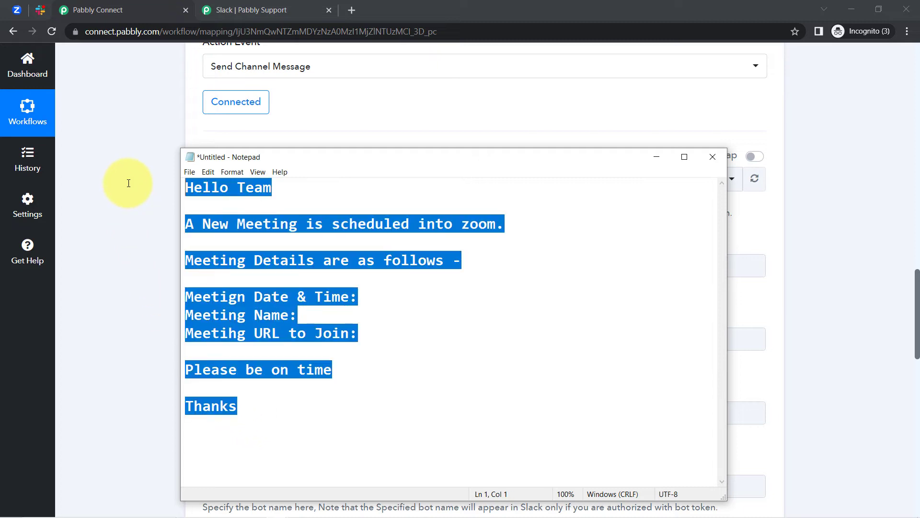
{"action": "left_click", "coordinate": [129, 208]}
Paste the 'Hello Team,' message into the Message field and add paragraph breaks
{"action": "left_click", "coordinate": [222, 266]}
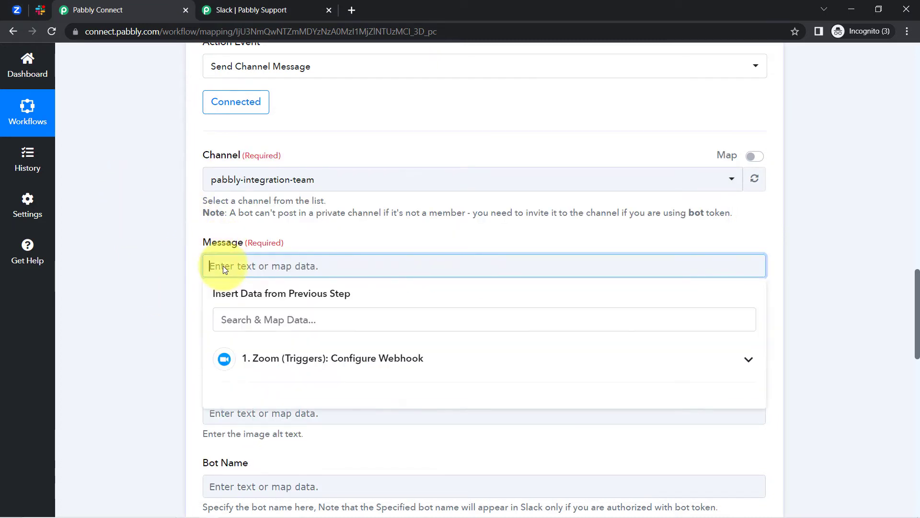
{"action": "type", "text": "Hello TeamA New Meeting is scheduled into zoom.Meeting Details are as follows -Meetign Date & Time: Meeting Name: Meeting URL to Join:Please be on timeThanks"}
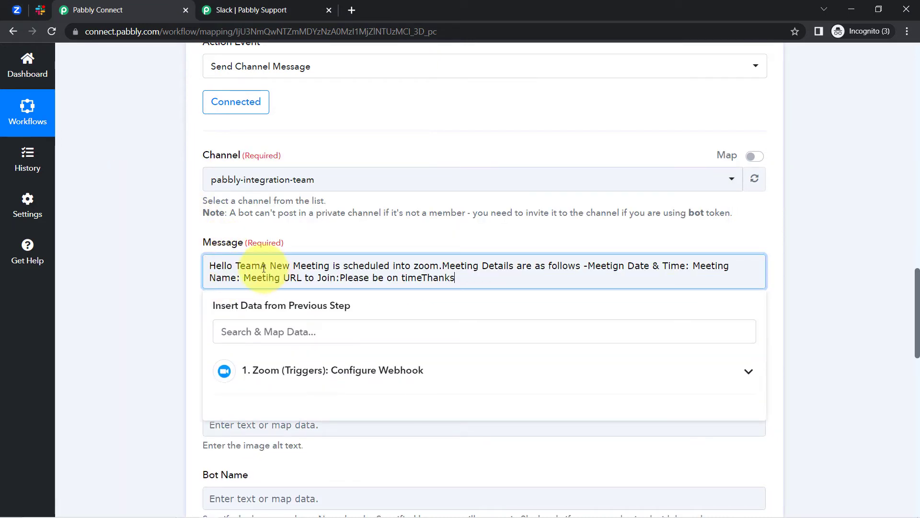
{"action": "key", "text": "Return"}
{"action": "key", "text": "Return"}
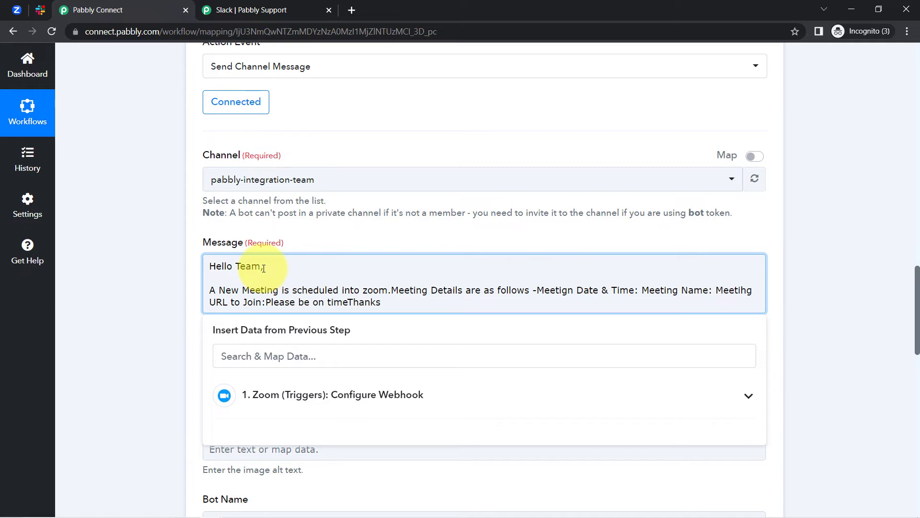
{"action": "key", "text": "Return"}
{"action": "key", "text": "Return"}
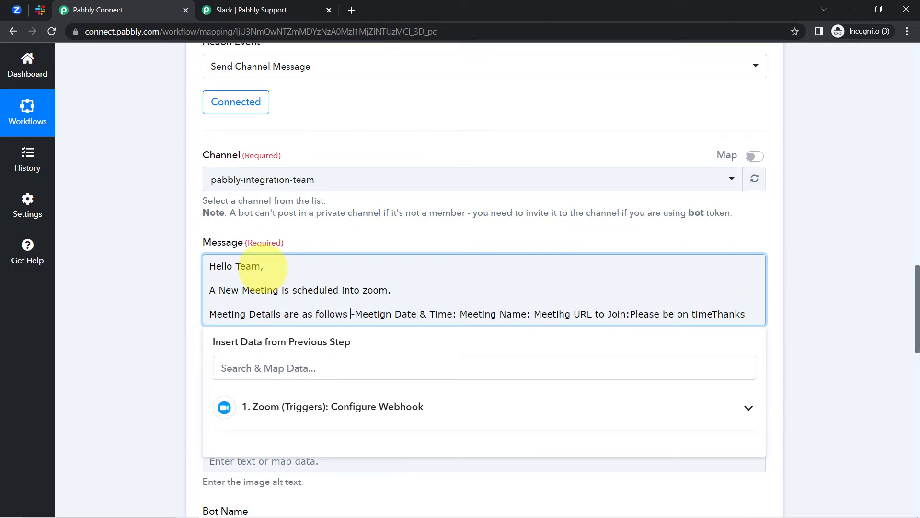
{"action": "key", "text": "Return"}
{"action": "key", "text": "Return"}
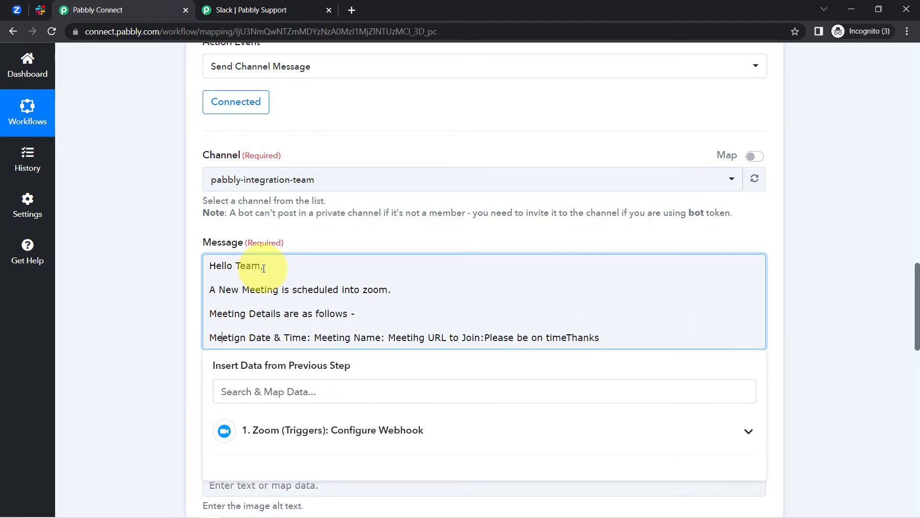
Fix the 'Meetign' typo and put meeting date, name, URL, and closing lines on separate lines
{"action": "key", "text": "BackSpace"}
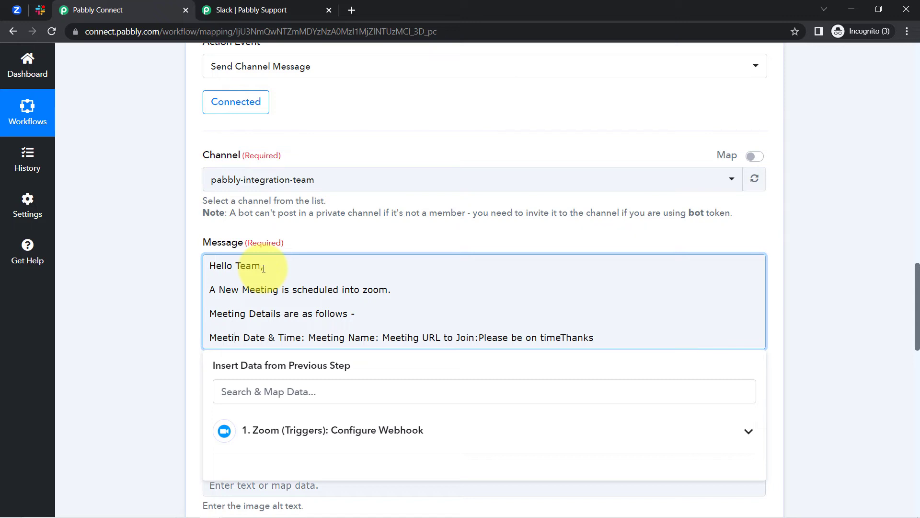
{"action": "type", "text": "g"}
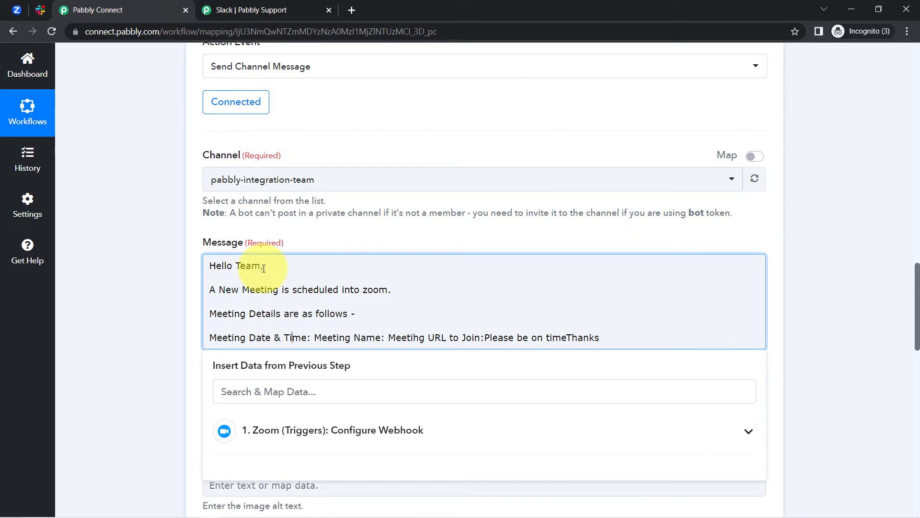
{"action": "key", "text": "Return"}
{"action": "key", "text": "Delete"}
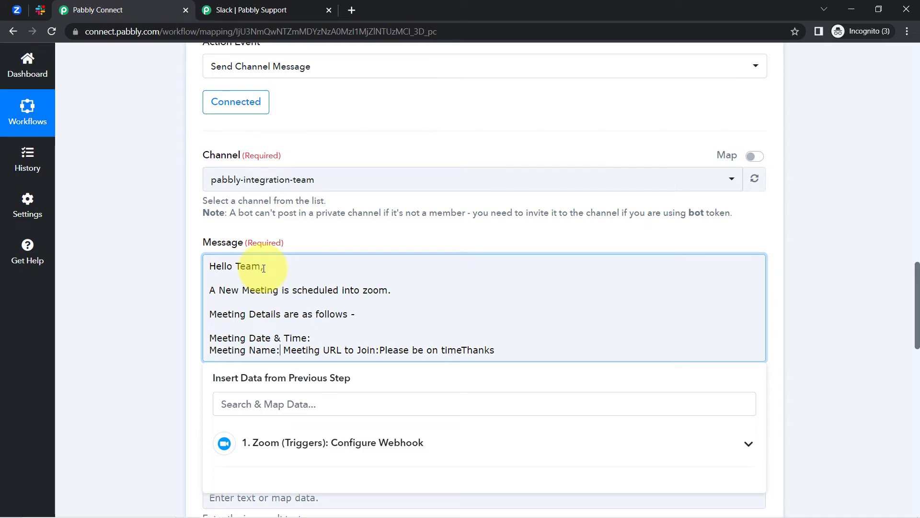
{"action": "key", "text": "Return"}
{"action": "key", "text": "Delete"}
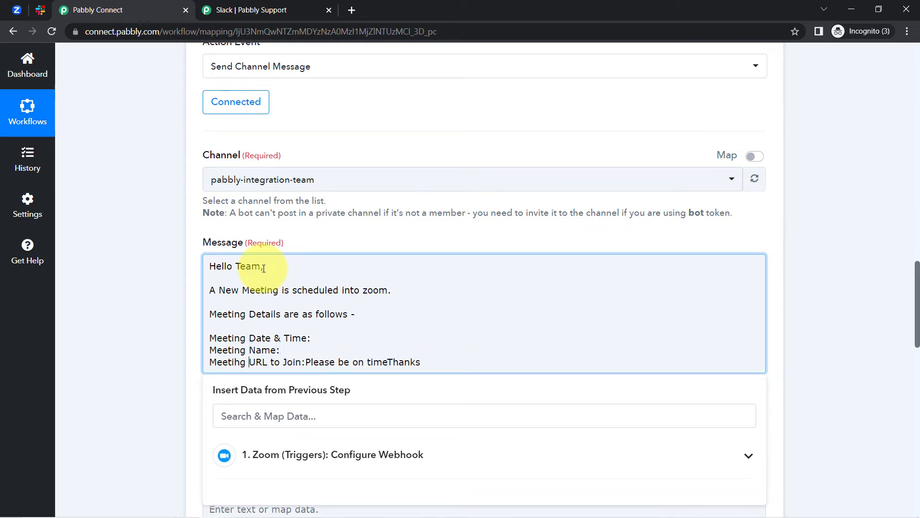
{"action": "key", "text": "Return"}
{"action": "key", "text": "Return"}
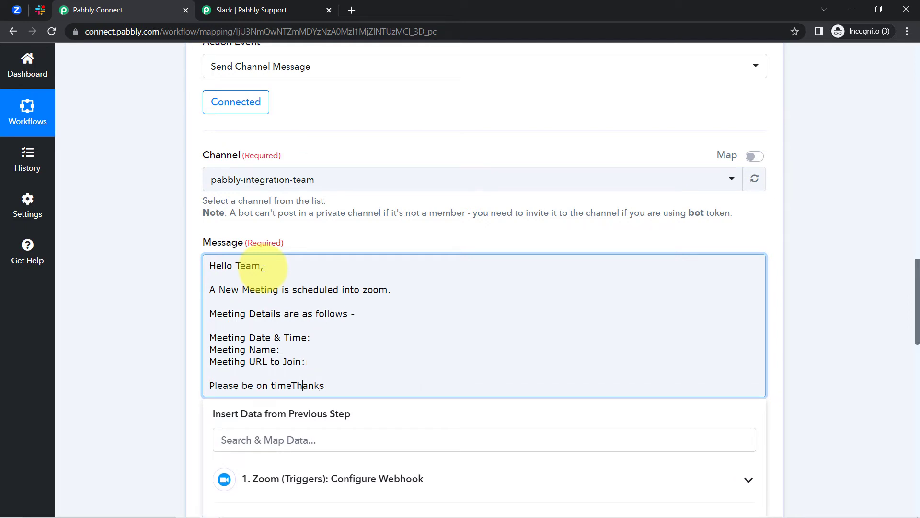
{"action": "key", "text": "Return"}
{"action": "key", "text": "Return"}
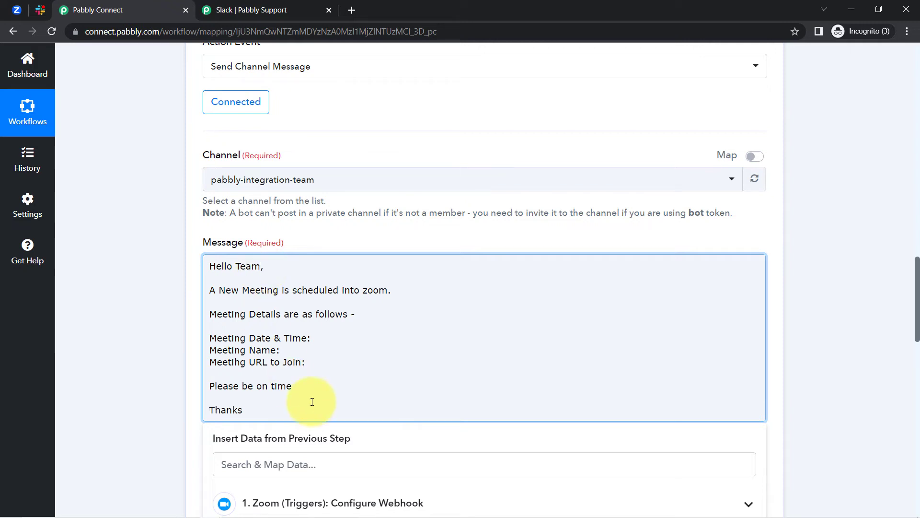
{"action": "left_click_drag", "start_coordinate": [233, 336], "coordinate": [329, 364]}
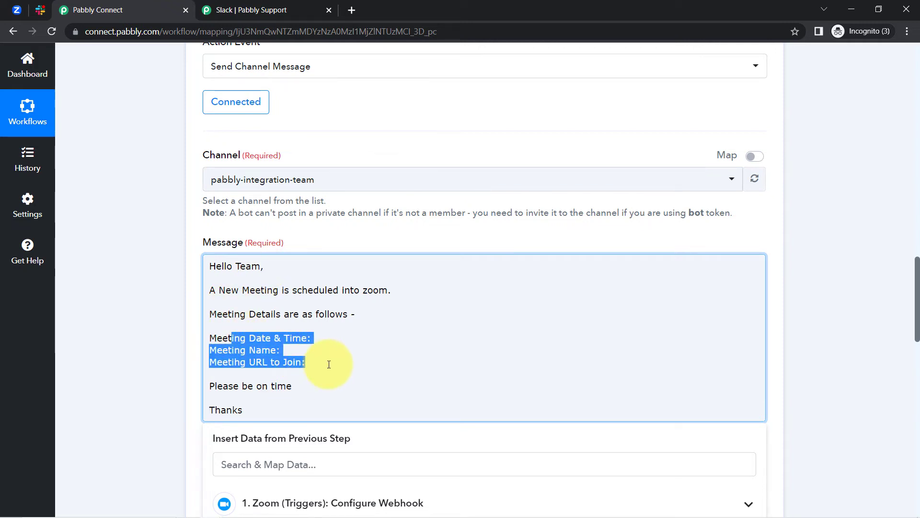
{"action": "left_click", "coordinate": [288, 338]}
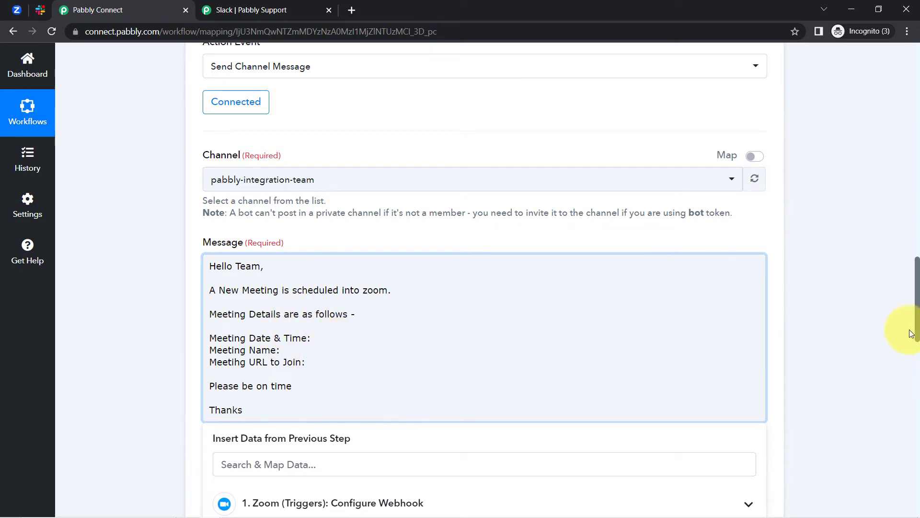
Search the Zoom trigger's data fields for 'date' to review the meeting Start Time
{"action": "left_click_drag", "start_coordinate": [917, 319], "coordinate": [896, 352]}
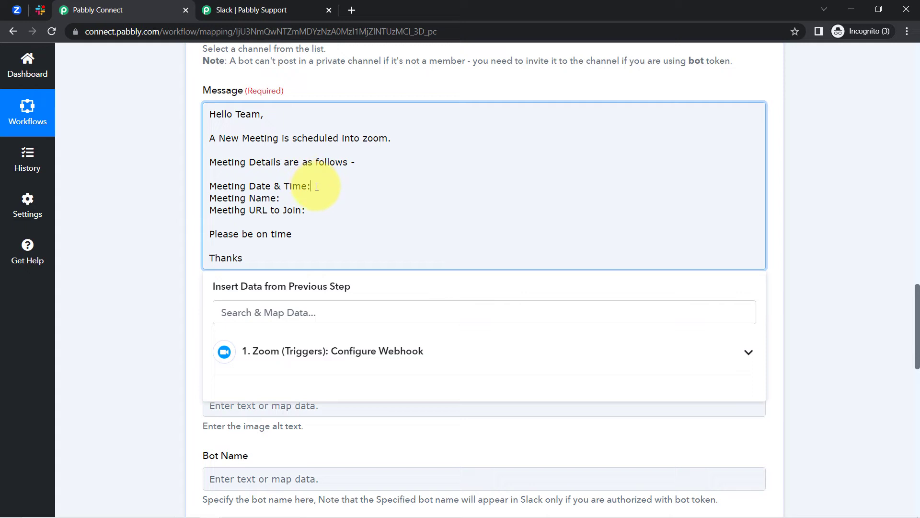
{"action": "left_click", "coordinate": [290, 356]}
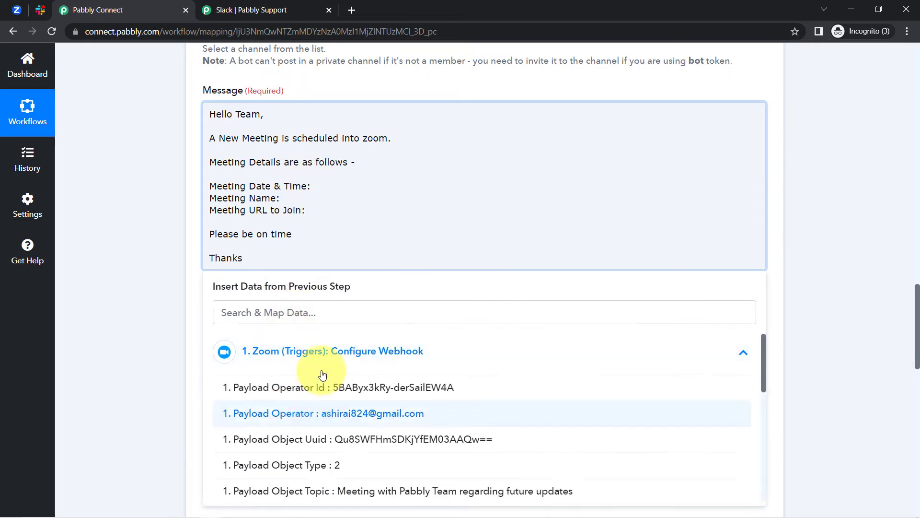
{"action": "left_click", "coordinate": [234, 313]}
{"action": "type", "text": "date"}
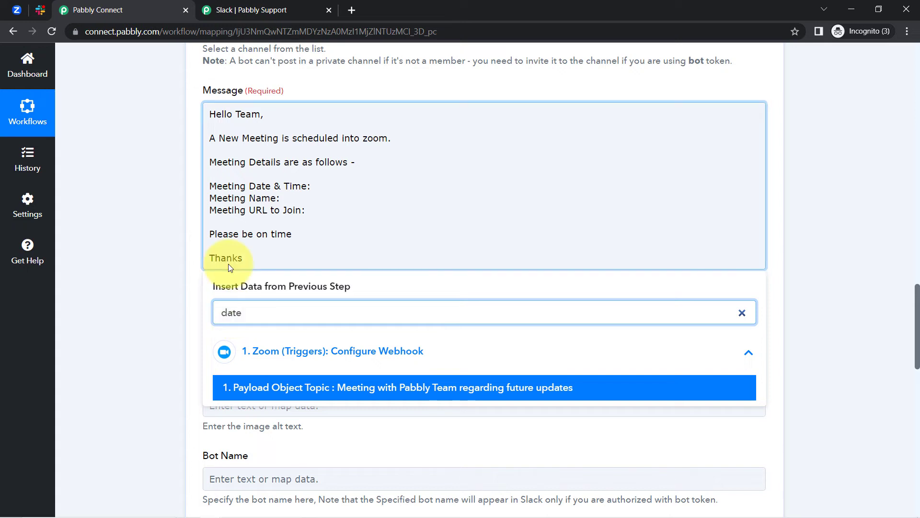
{"action": "key", "text": "BackSpace"}
{"action": "key", "text": "BackSpace"}
{"action": "key", "text": "BackSpace"}
{"action": "key", "text": "BackSpace"}
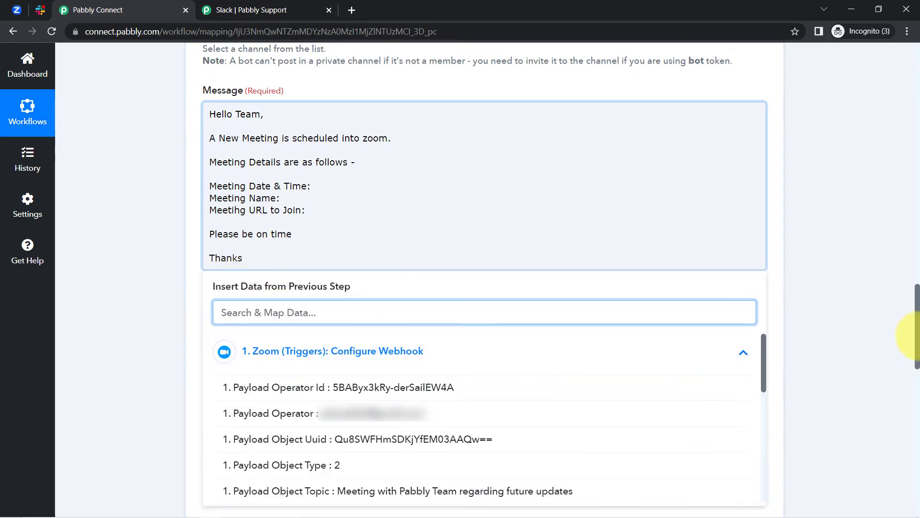
{"action": "scroll", "coordinate": [918, 346], "scroll_direction": "down", "scroll_amount": 3}
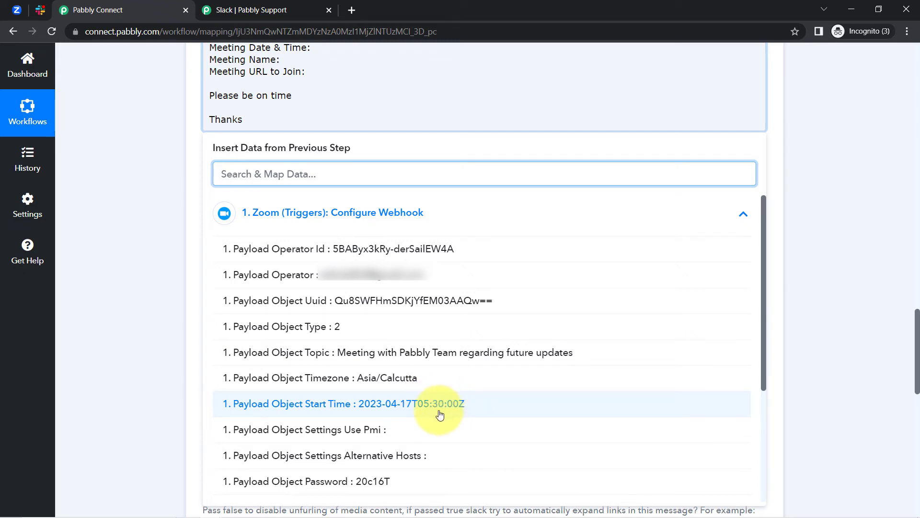
{"action": "left_click", "coordinate": [119, 281]}
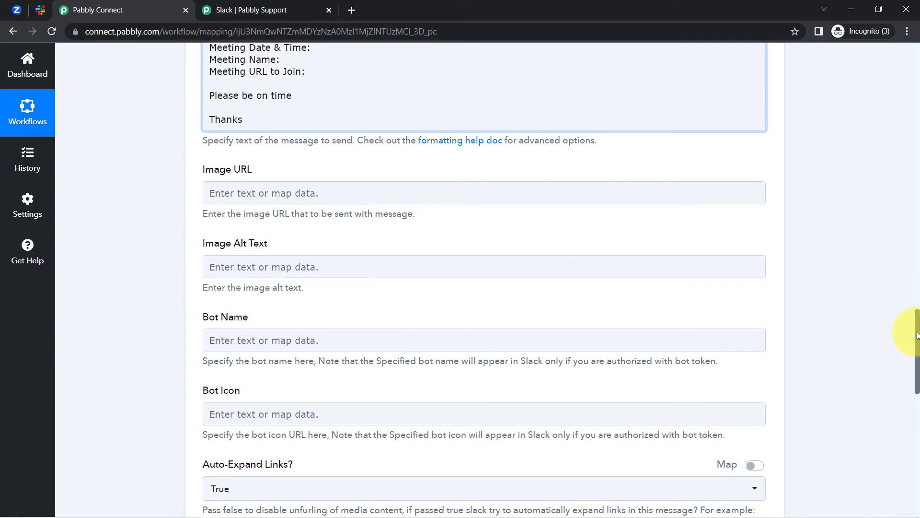
{"action": "left_click_drag", "start_coordinate": [918, 334], "coordinate": [917, 87]}
{"action": "scroll", "coordinate": [909, 154], "scroll_direction": "down", "scroll_amount": 5}
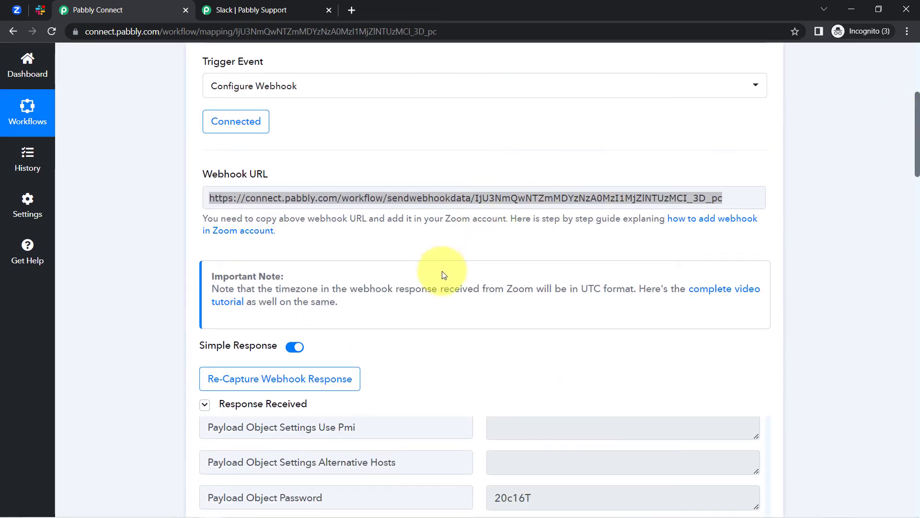
Highlight the UTC note and the captured Start Time 2023-04-17T05:30:00Z in the Zoom response
{"action": "left_click_drag", "start_coordinate": [255, 289], "coordinate": [626, 290]}
{"action": "left_click_drag", "start_coordinate": [915, 134], "coordinate": [910, 195]}
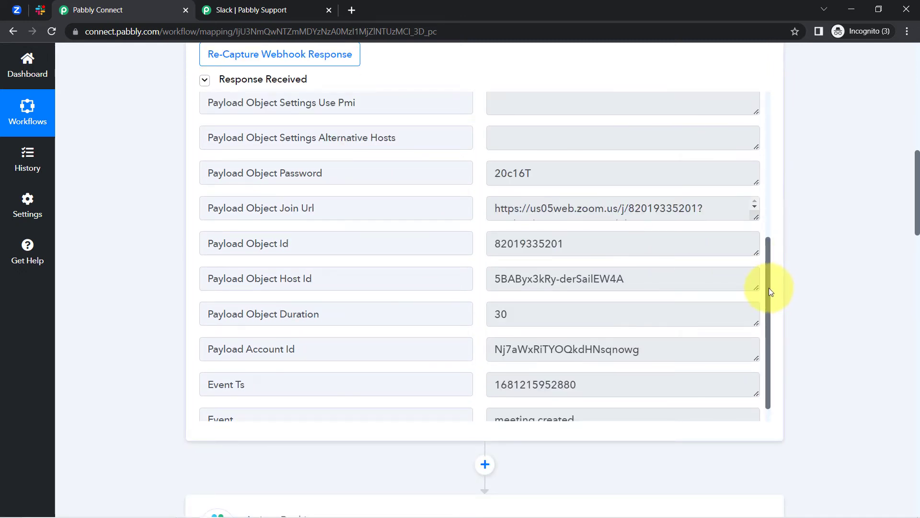
{"action": "scroll", "coordinate": [769, 287], "scroll_direction": "up", "scroll_amount": 1}
{"action": "scroll", "coordinate": [758, 285], "scroll_direction": "up", "scroll_amount": 1}
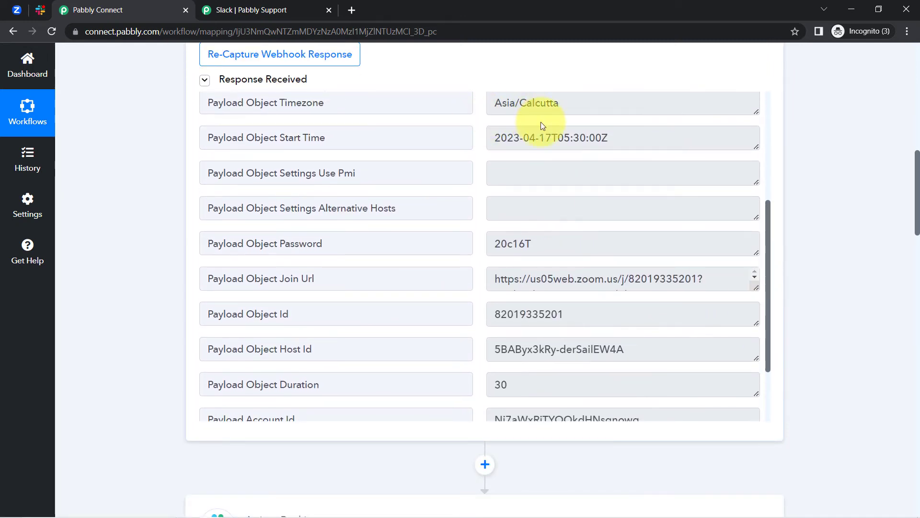
{"action": "left_click_drag", "start_coordinate": [563, 137], "coordinate": [636, 137]}
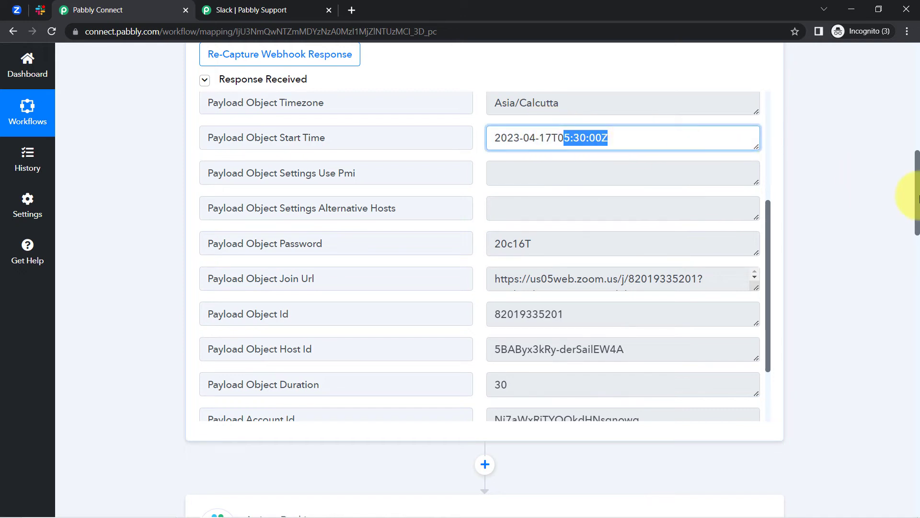
{"action": "left_click_drag", "start_coordinate": [919, 202], "coordinate": [907, 249]}
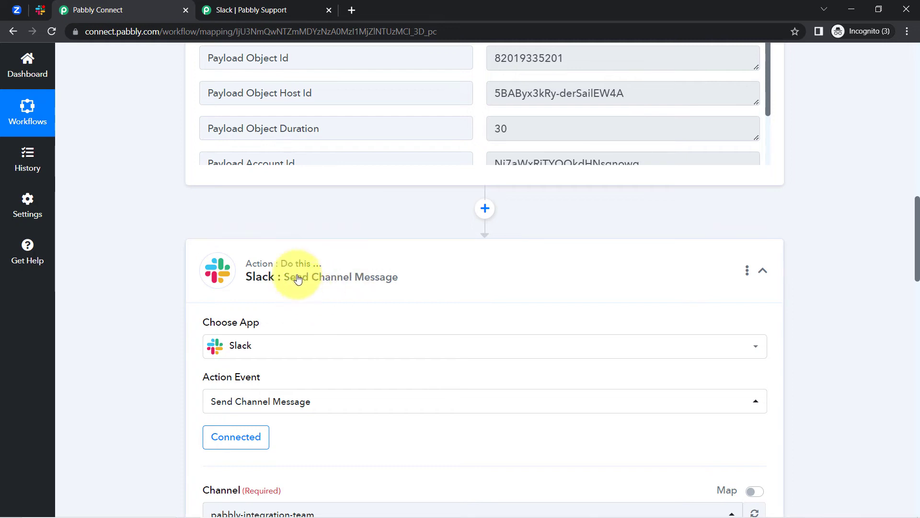
Insert a Date/Time Formatter step before Slack using Format Date with Time Zone, and connect it
{"action": "left_click", "coordinate": [485, 208]}
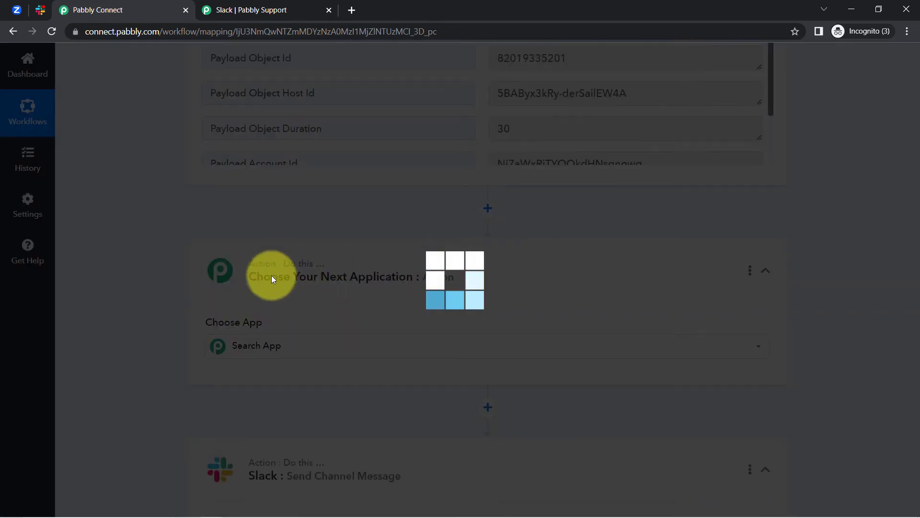
{"action": "type", "text": "date"}
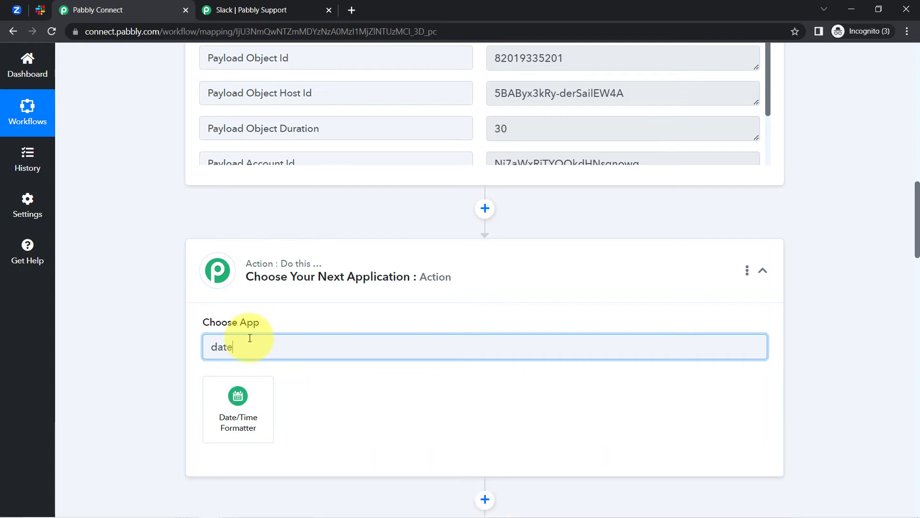
{"action": "left_click", "coordinate": [235, 398]}
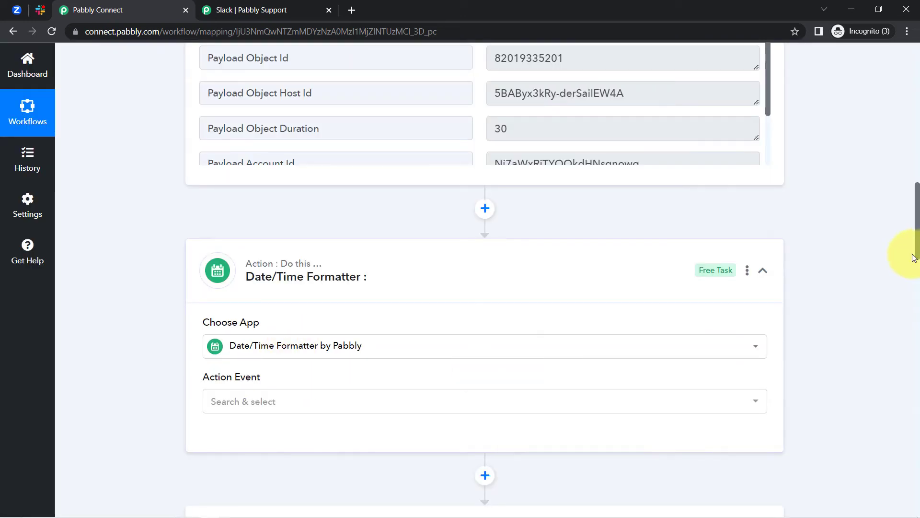
{"action": "left_click_drag", "start_coordinate": [918, 225], "coordinate": [914, 251]}
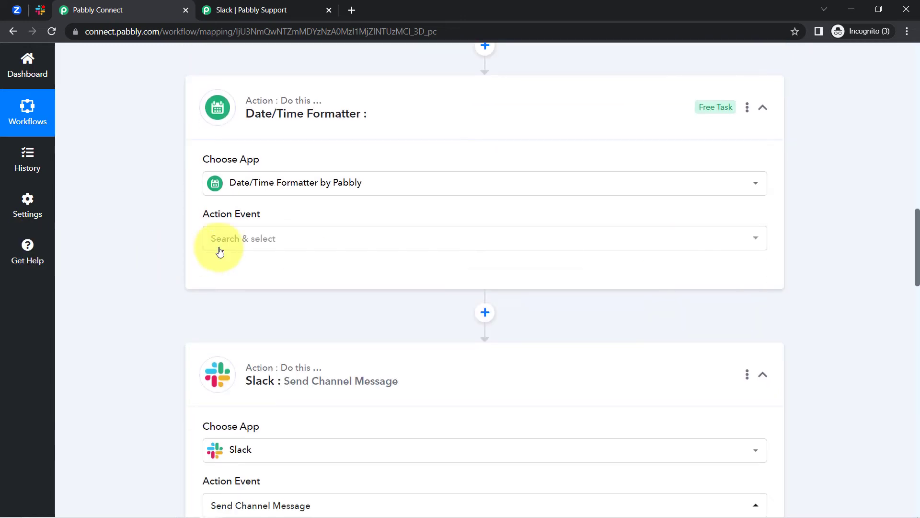
{"action": "left_click", "coordinate": [232, 240]}
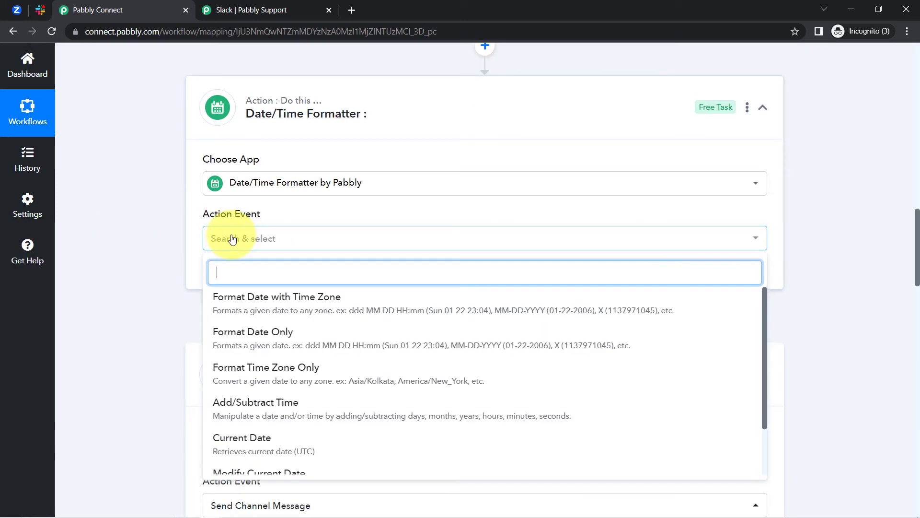
{"action": "left_click", "coordinate": [274, 303]}
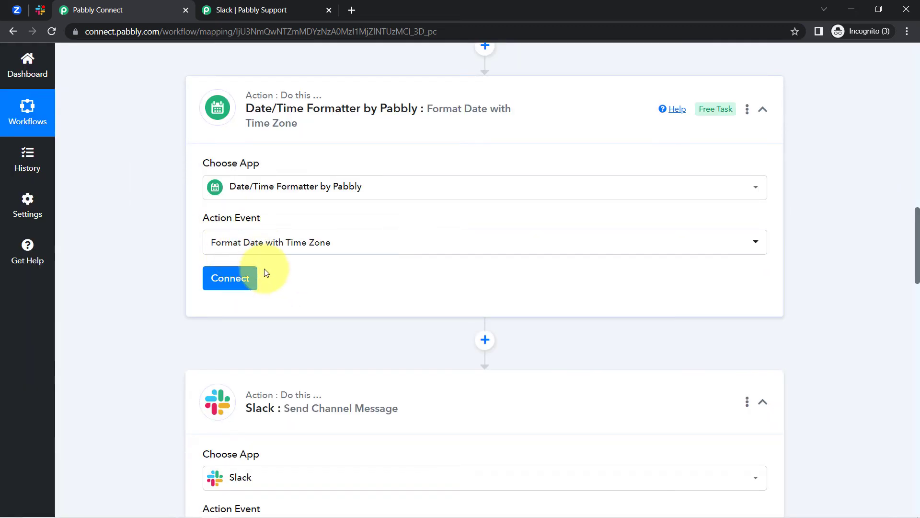
{"action": "left_click", "coordinate": [240, 281]}
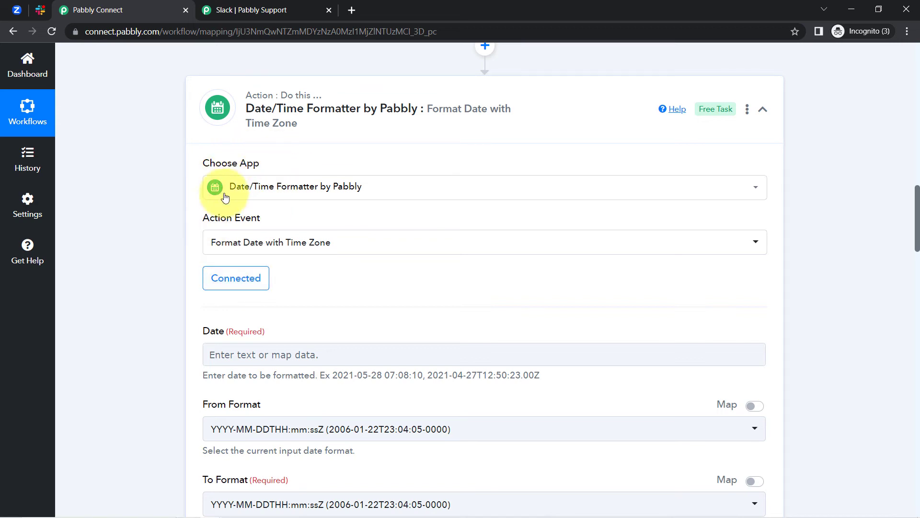
Map the Zoom payload's Start Time into the formatter's Date field
{"action": "left_click_drag", "start_coordinate": [918, 244], "coordinate": [918, 273]}
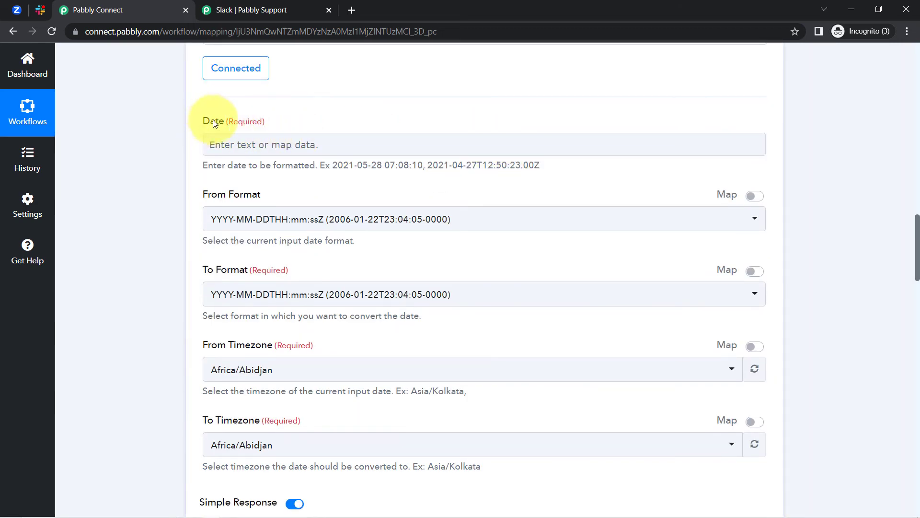
{"action": "left_click", "coordinate": [239, 147]}
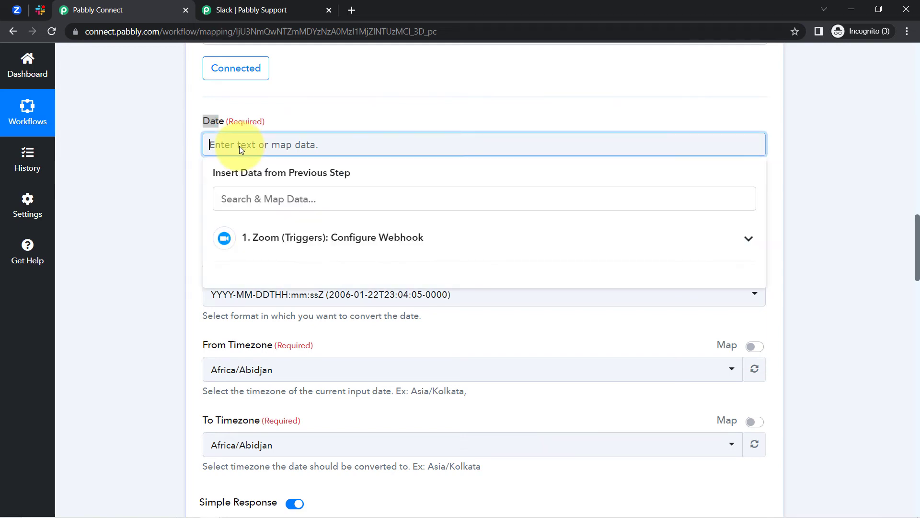
{"action": "left_click", "coordinate": [308, 240]}
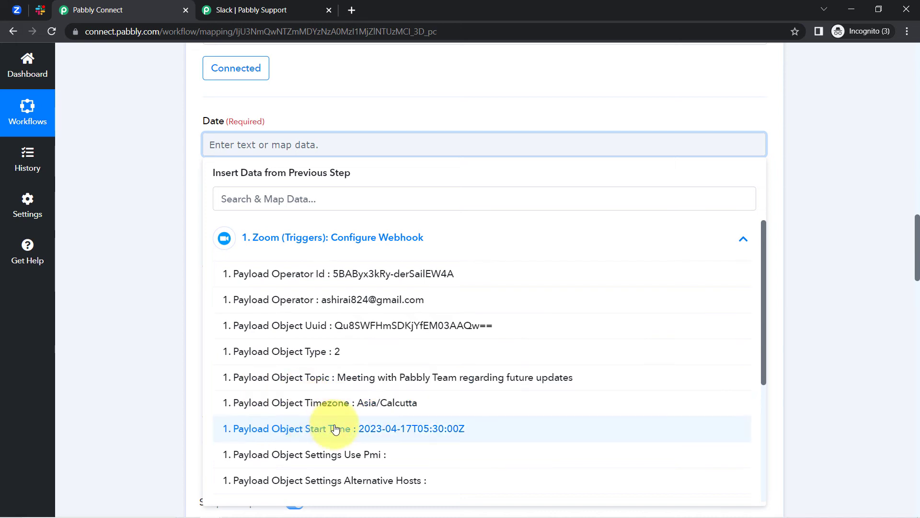
{"action": "left_click", "coordinate": [366, 430]}
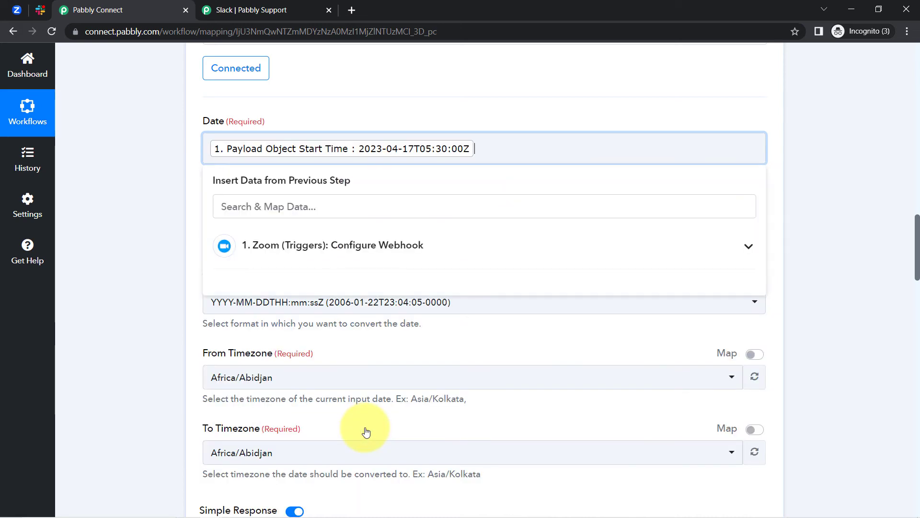
{"action": "left_click", "coordinate": [117, 218]}
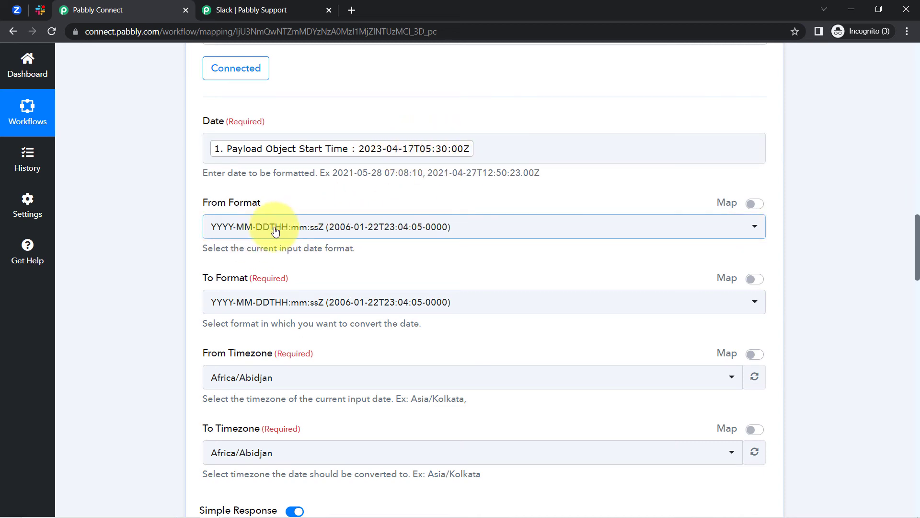
Choose YYYY-MM-DD HH:mm:ss as the formatter's output date format
{"action": "scroll", "coordinate": [917, 234], "scroll_direction": "down", "scroll_amount": 3}
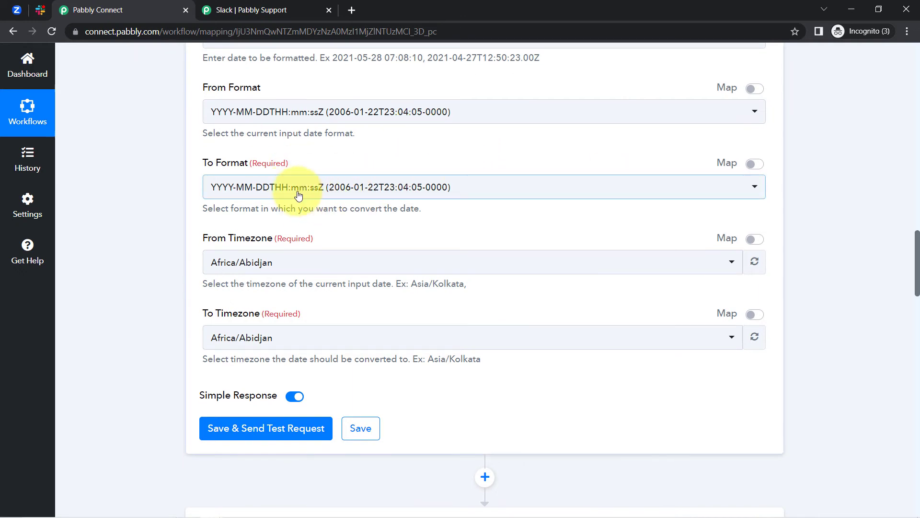
{"action": "left_click", "coordinate": [297, 195]}
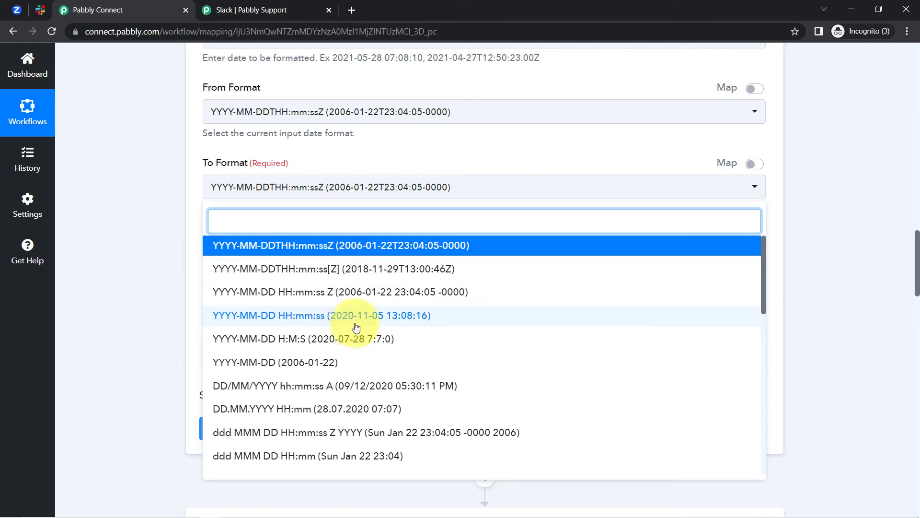
{"action": "left_click", "coordinate": [266, 318]}
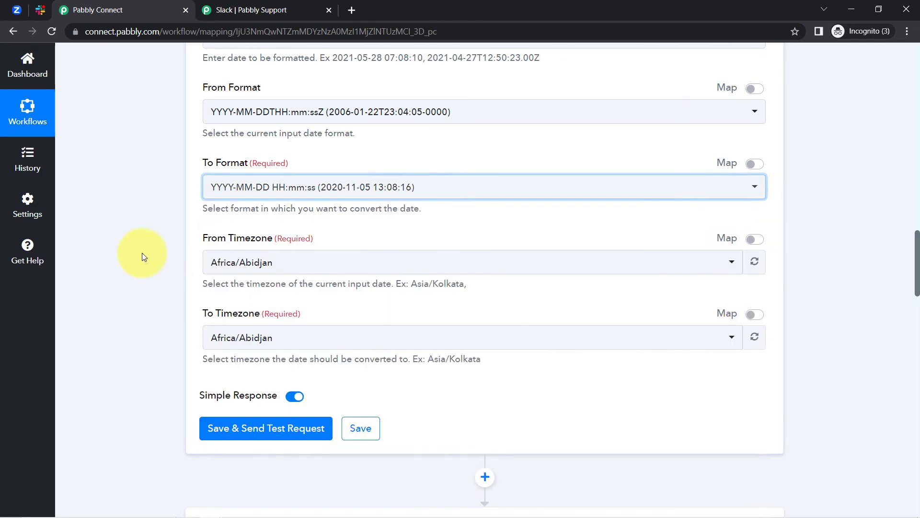
Convert from Etc/UTC to Asia/Kolkata, then save and send a test request
{"action": "left_click", "coordinate": [236, 261]}
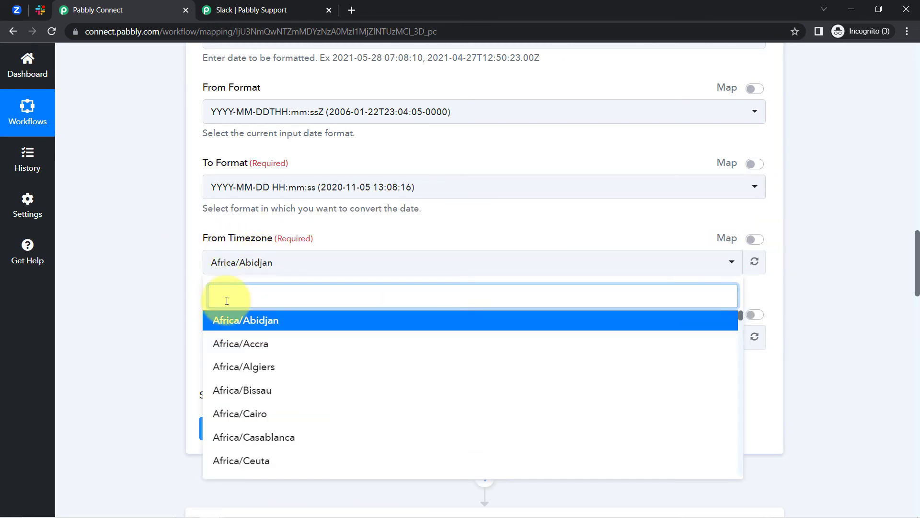
{"action": "type", "text": "utc"}
{"action": "left_click", "coordinate": [215, 321]}
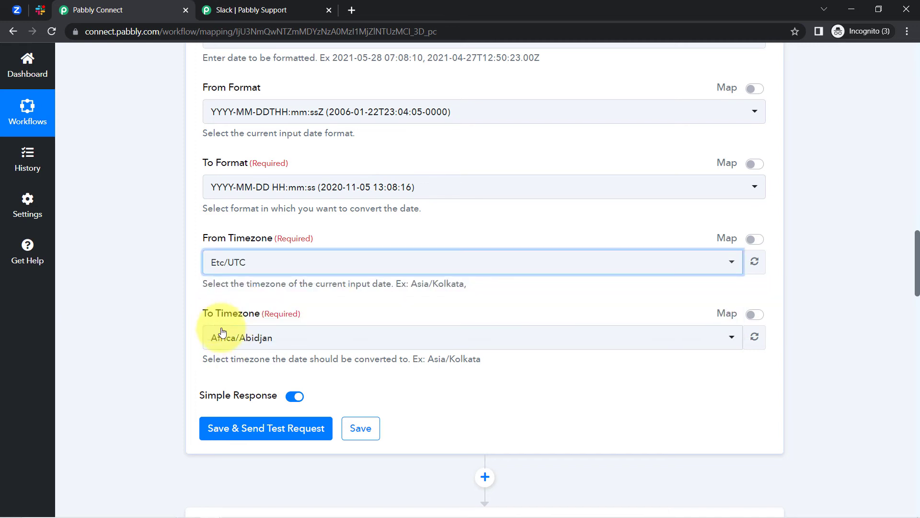
{"action": "left_click", "coordinate": [220, 337]}
{"action": "type", "text": "as"}
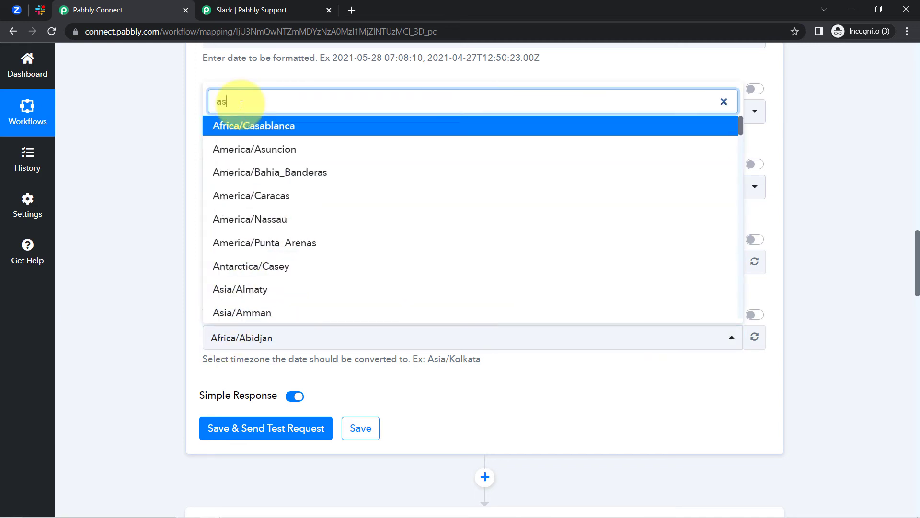
{"action": "type", "text": "ia/"}
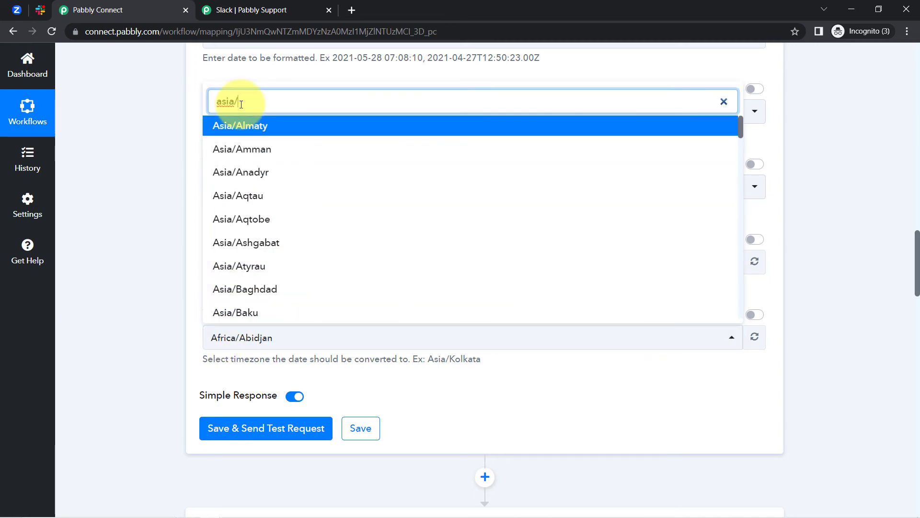
{"action": "type", "text": "kolk"}
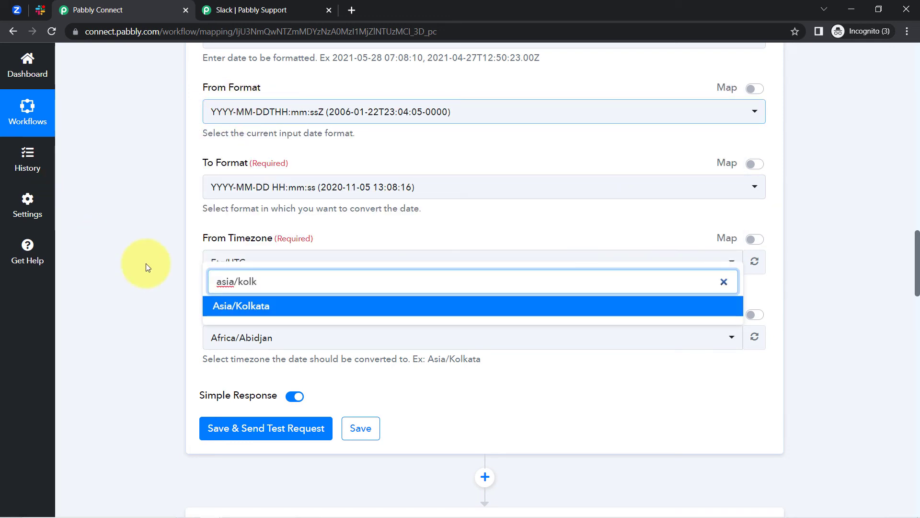
{"action": "left_click", "coordinate": [221, 306]}
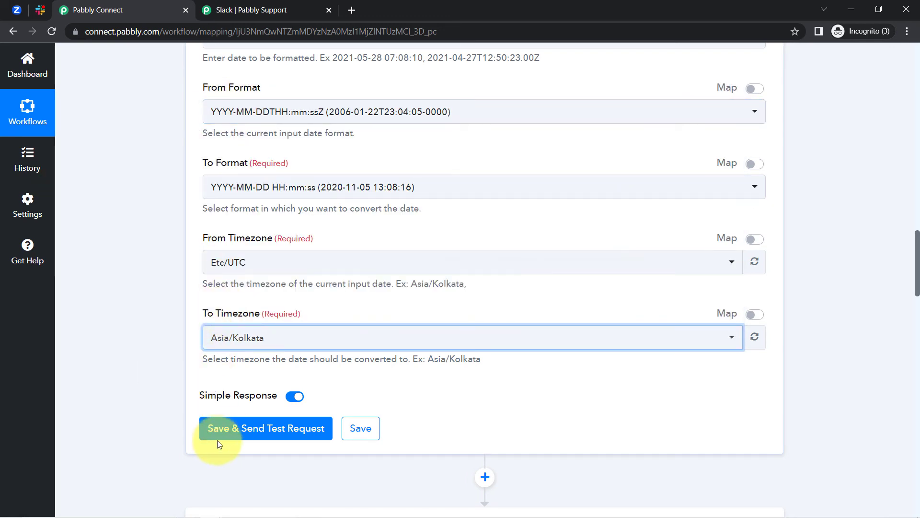
{"action": "left_click", "coordinate": [235, 430]}
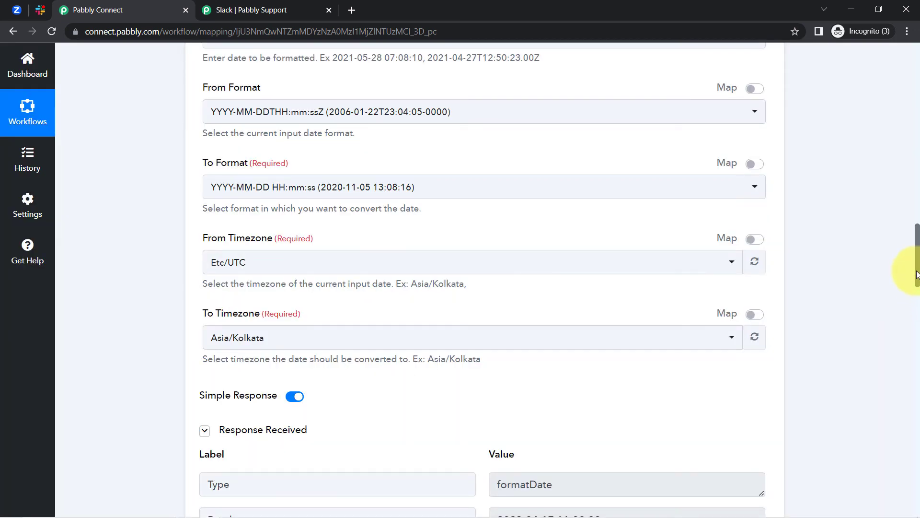
Check the formatter's Result, highlighting its date 2023-04-17 and time 11:00:00
{"action": "scroll", "coordinate": [917, 274], "scroll_direction": "down", "scroll_amount": 4}
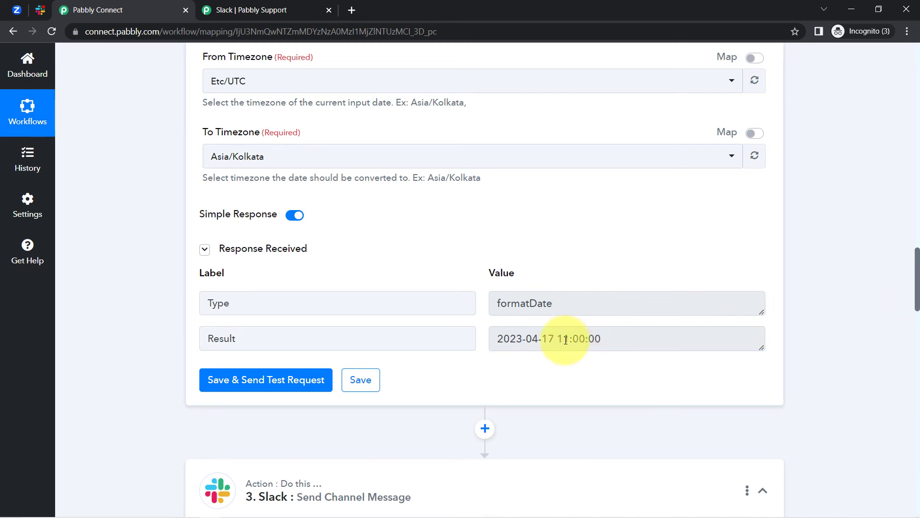
{"action": "left_click_drag", "start_coordinate": [554, 339], "coordinate": [487, 342]}
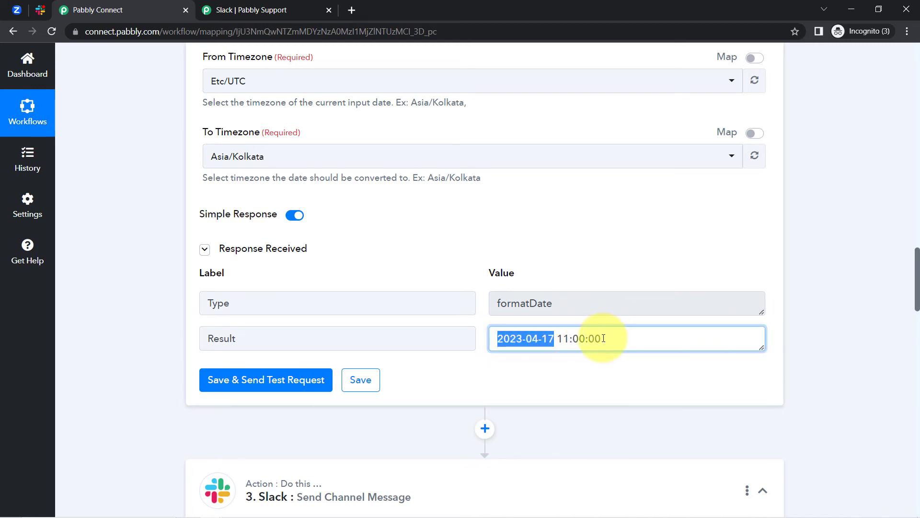
{"action": "left_click_drag", "start_coordinate": [604, 339], "coordinate": [556, 339]}
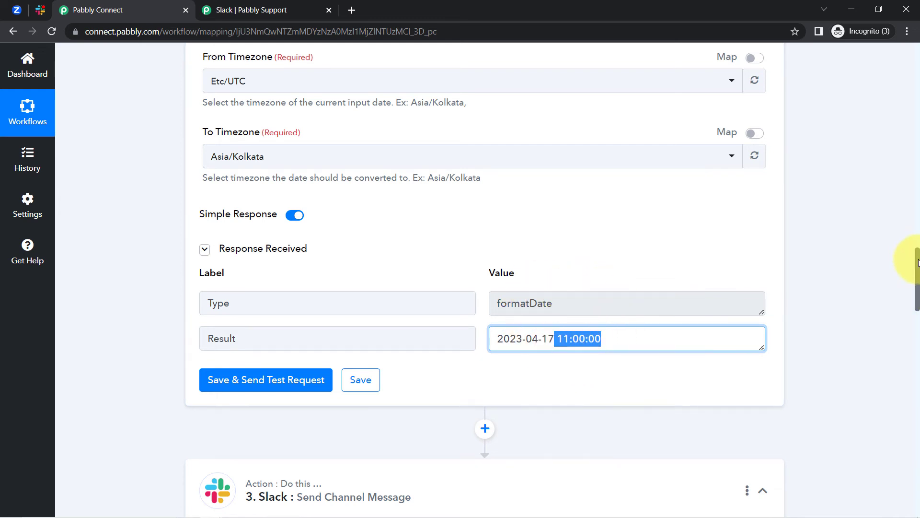
{"action": "left_click_drag", "start_coordinate": [918, 269], "coordinate": [918, 366]}
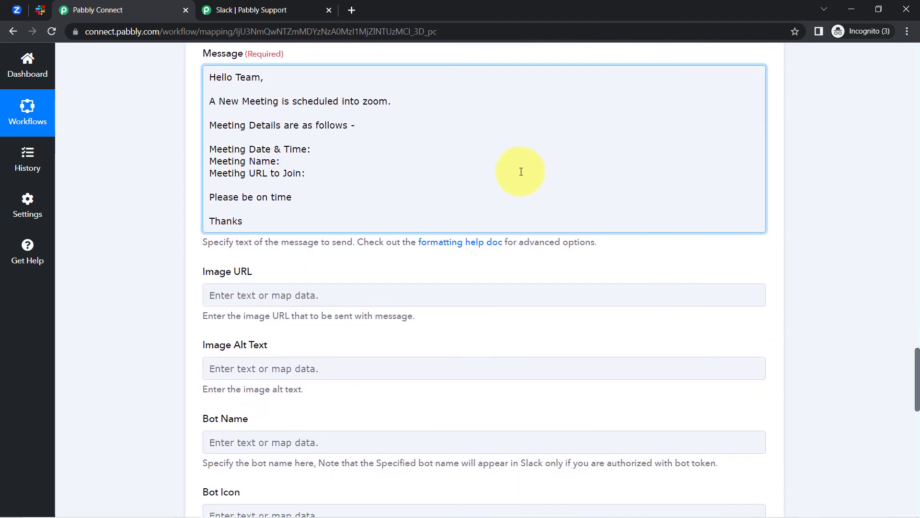
Reconnect the Slack step using the existing Slack #16 connection and save it
{"action": "left_click", "coordinate": [311, 151]}
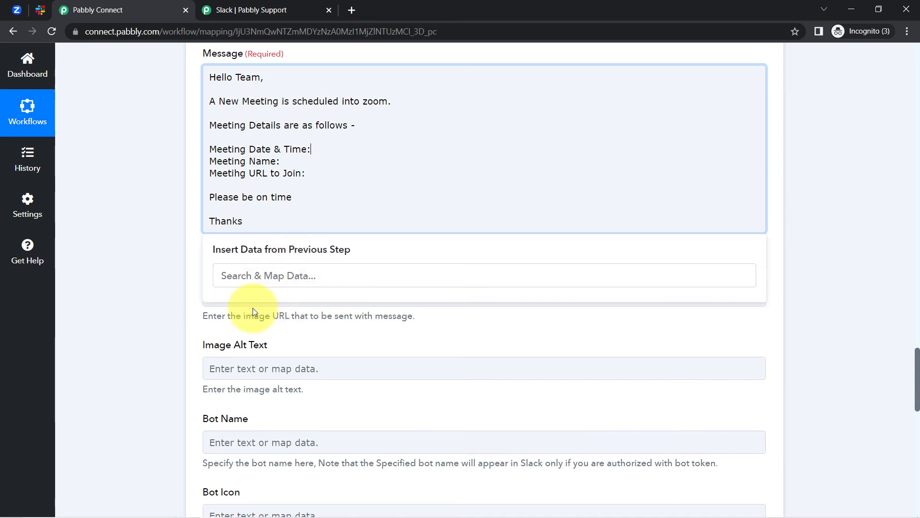
{"action": "left_click", "coordinate": [147, 318]}
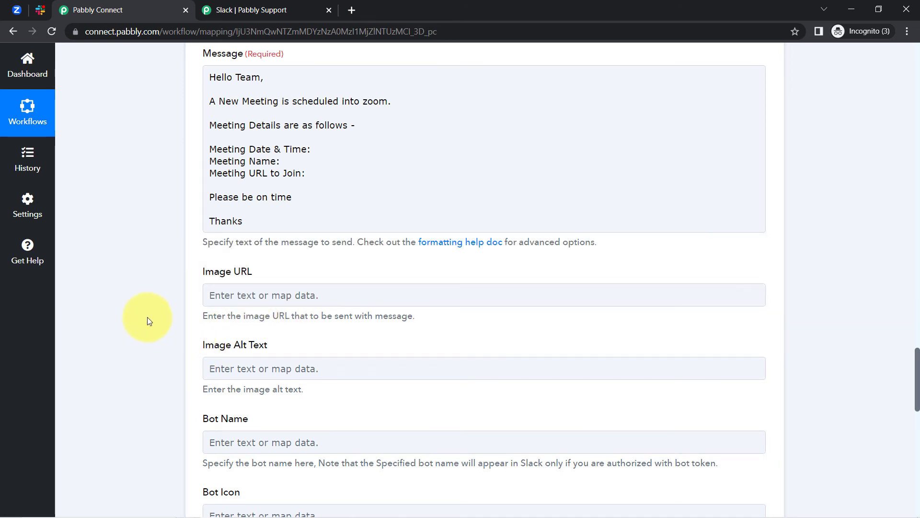
{"action": "left_click", "coordinate": [634, 284]}
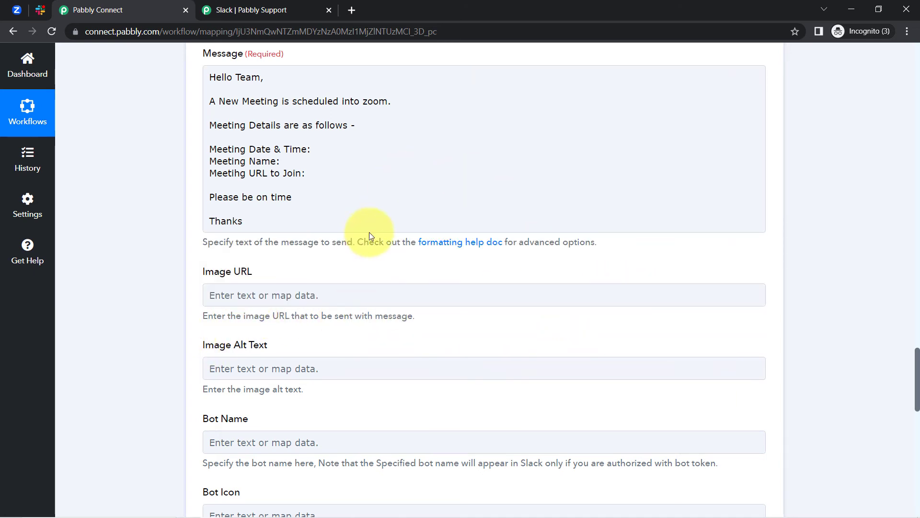
{"action": "scroll", "coordinate": [918, 369], "scroll_direction": "up", "scroll_amount": 2}
{"action": "scroll", "coordinate": [911, 350], "scroll_direction": "up", "scroll_amount": 5}
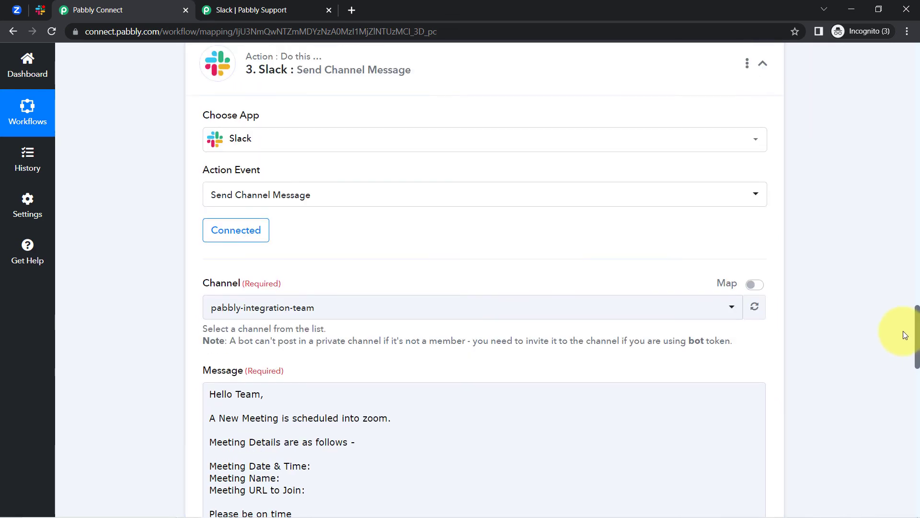
{"action": "scroll", "coordinate": [903, 331], "scroll_direction": "down", "scroll_amount": 1}
{"action": "scroll", "coordinate": [904, 343], "scroll_direction": "down", "scroll_amount": 1}
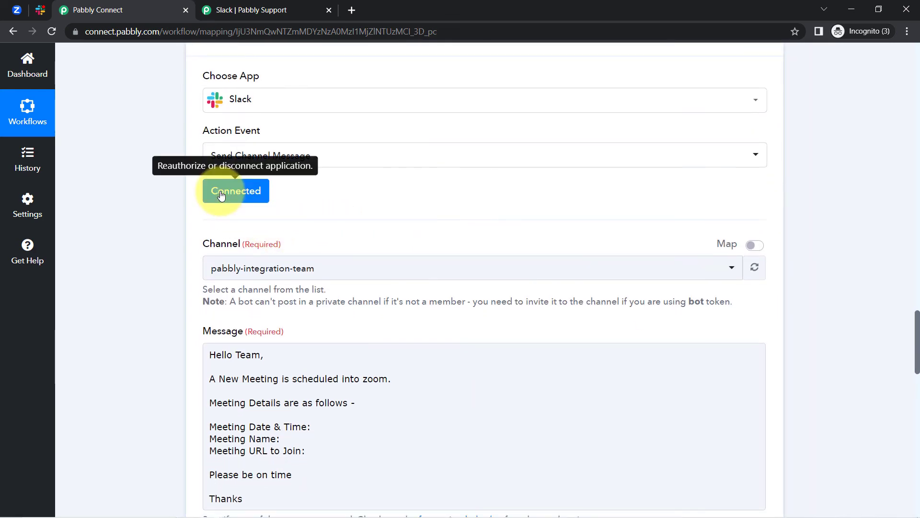
{"action": "left_click", "coordinate": [221, 192]}
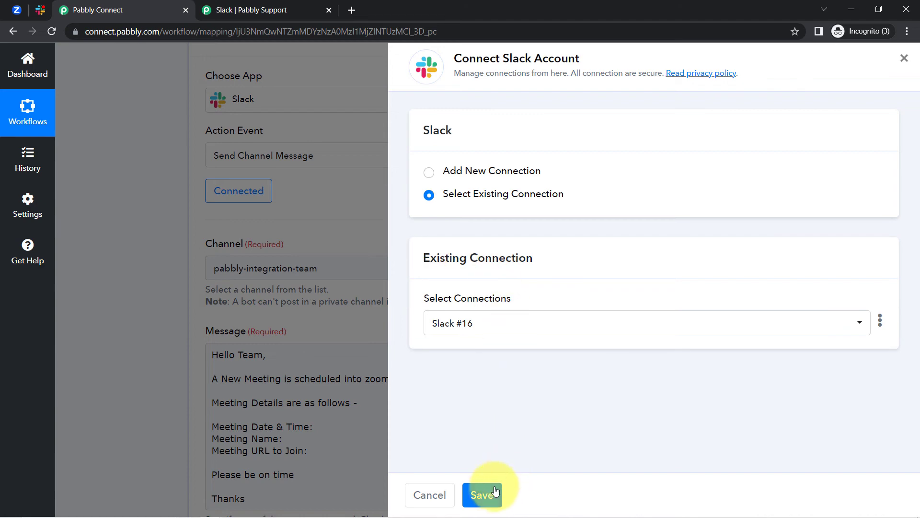
{"action": "left_click", "coordinate": [493, 492]}
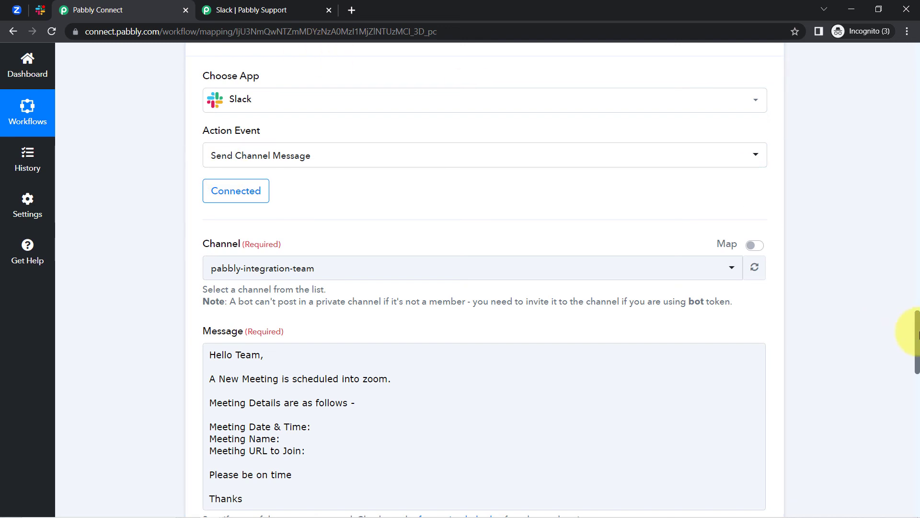
{"action": "left_click_drag", "start_coordinate": [918, 335], "coordinate": [918, 368]}
Insert the formatter's Date/Time Result after 'Meeting Date & Time:' in the Slack message
{"action": "left_click", "coordinate": [321, 171]}
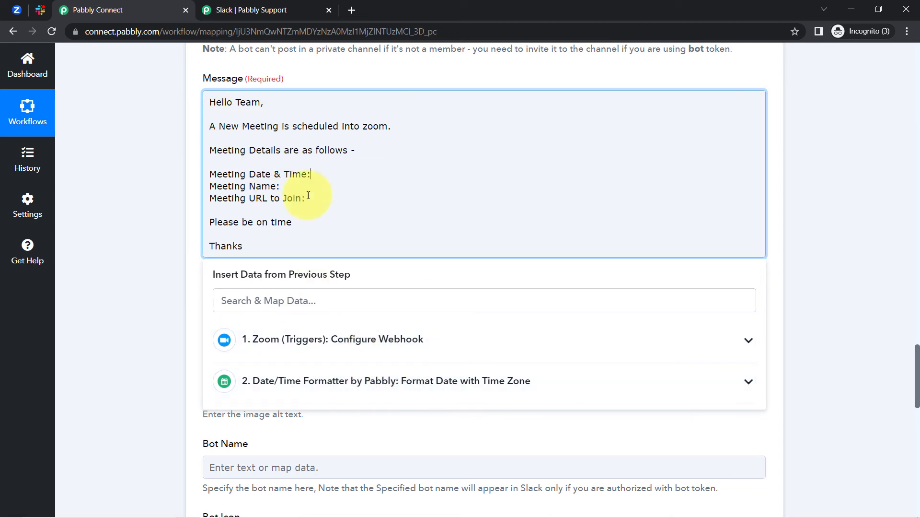
{"action": "left_click", "coordinate": [340, 343]}
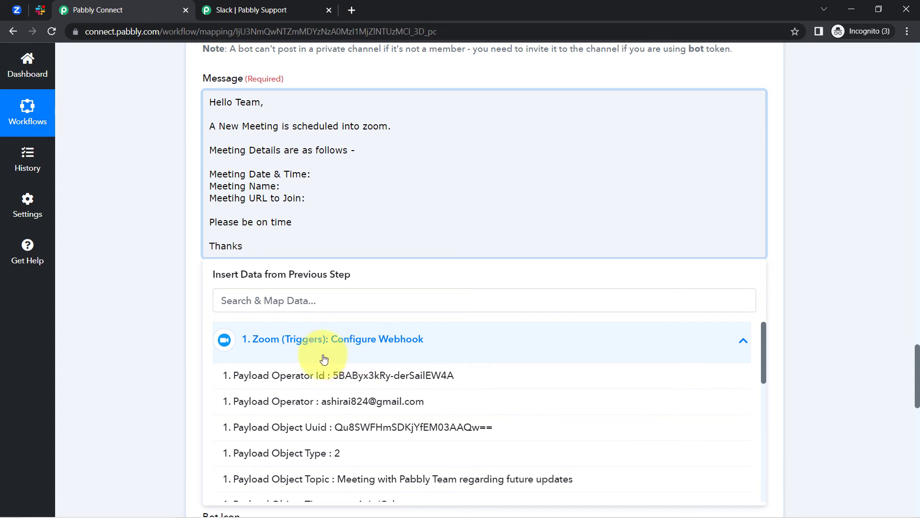
{"action": "left_click", "coordinate": [290, 349]}
{"action": "left_click", "coordinate": [292, 383]}
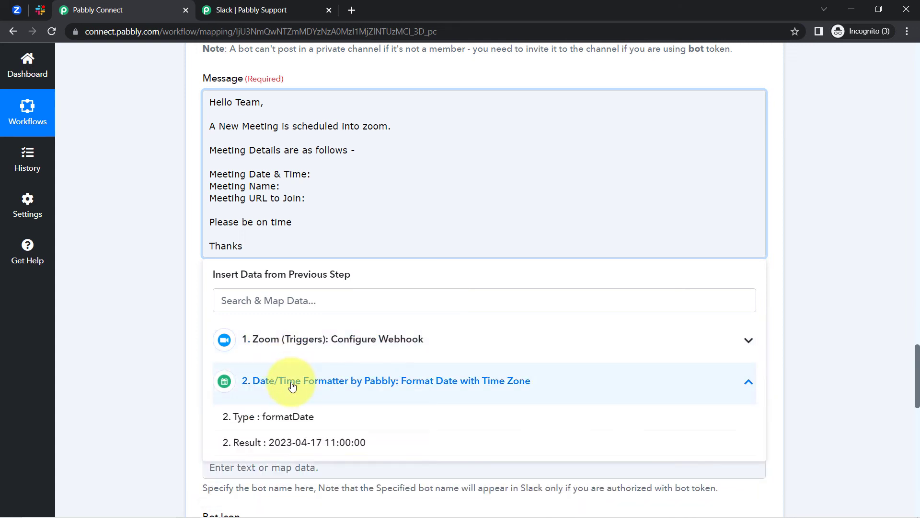
{"action": "left_click", "coordinate": [285, 449]}
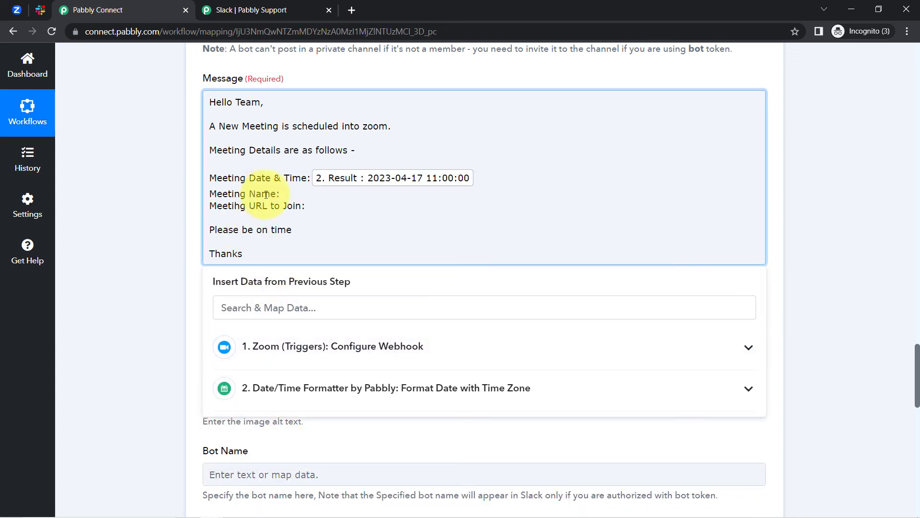
Insert the Zoom Topic after 'Meeting Name:' and the Join Url after 'Meeting URL to Join:'
{"action": "left_click", "coordinate": [271, 313]}
{"action": "type", "text": "topic"}
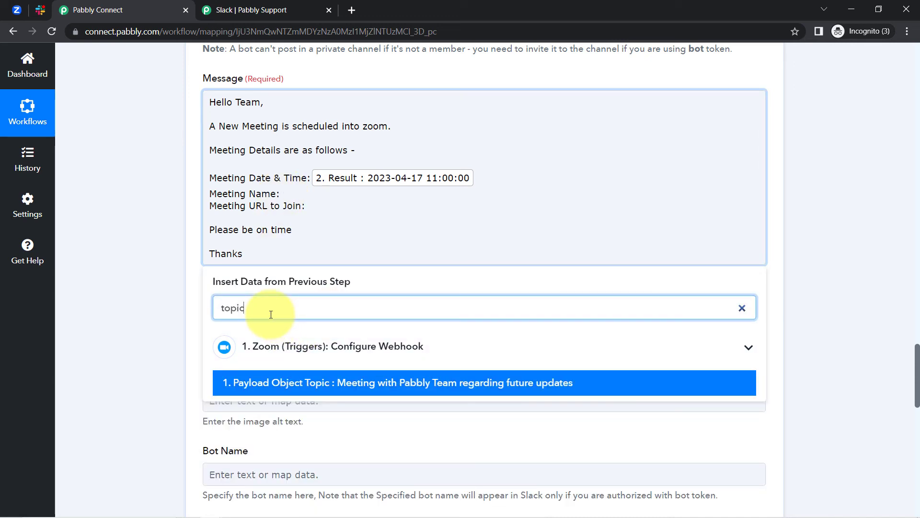
{"action": "left_click", "coordinate": [393, 384]}
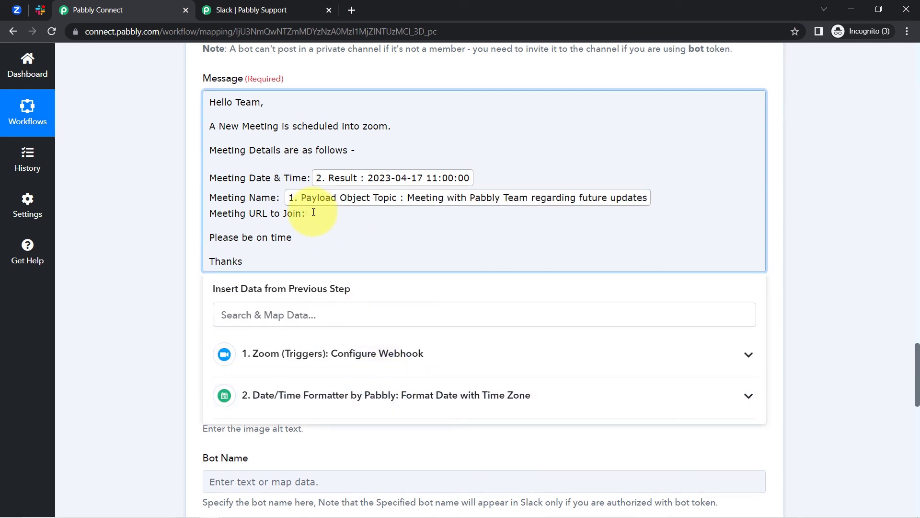
{"action": "left_click", "coordinate": [263, 315]}
{"action": "type", "text": "url"}
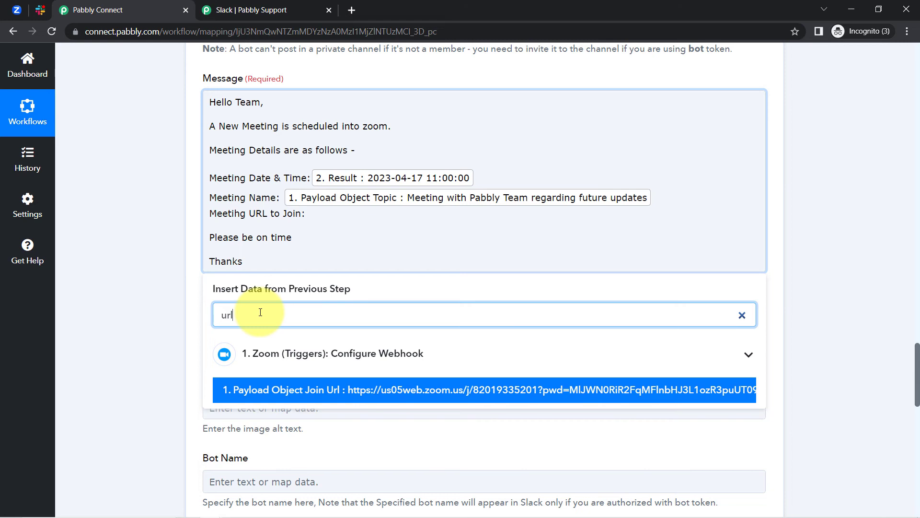
{"action": "left_click", "coordinate": [257, 390]}
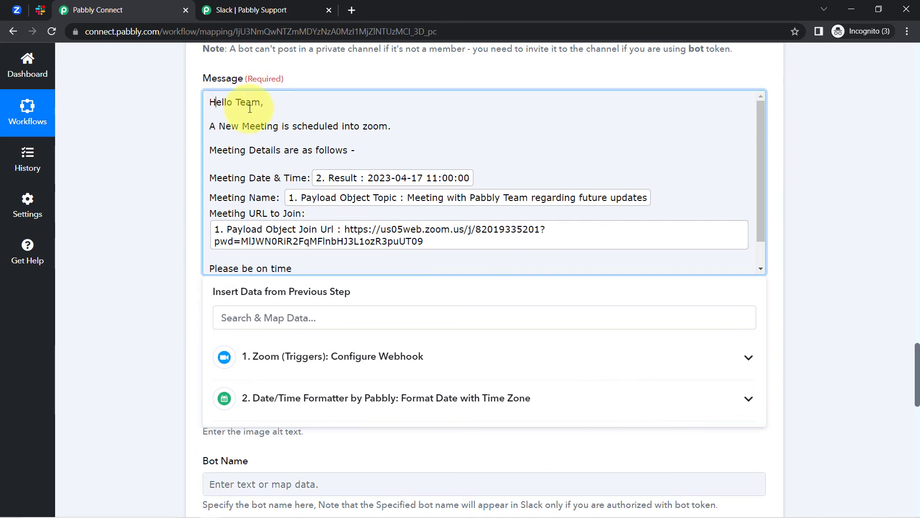
{"action": "left_click_drag", "start_coordinate": [250, 109], "coordinate": [264, 179]}
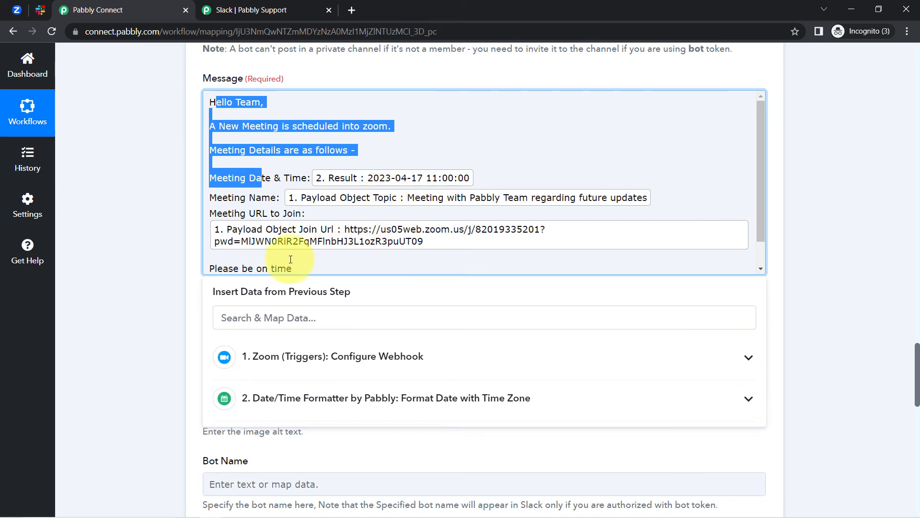
{"action": "left_click", "coordinate": [136, 263]}
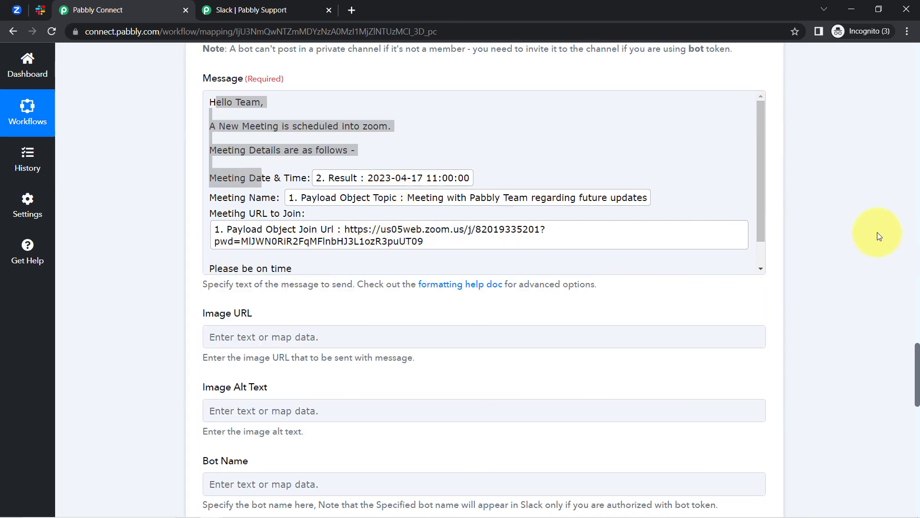
Copy the Zoom trigger's Join Url and load it in a new browser tab to start the meeting
{"action": "left_click_drag", "start_coordinate": [916, 369], "coordinate": [859, 173]}
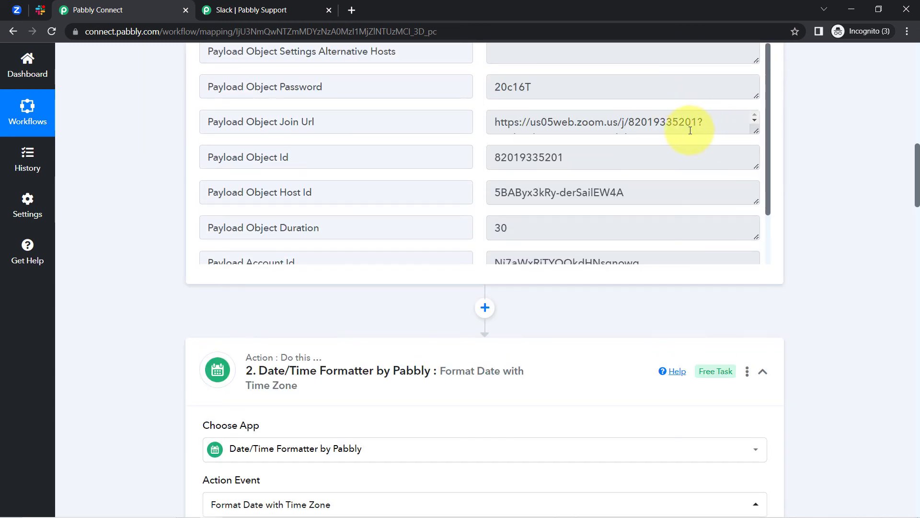
{"action": "triple_click", "coordinate": [676, 125]}
{"action": "key", "text": "ctrl+c"}
{"action": "key", "text": "ctrl+t"}
{"action": "key", "text": "ctrl+v"}
{"action": "key", "text": "Return"}
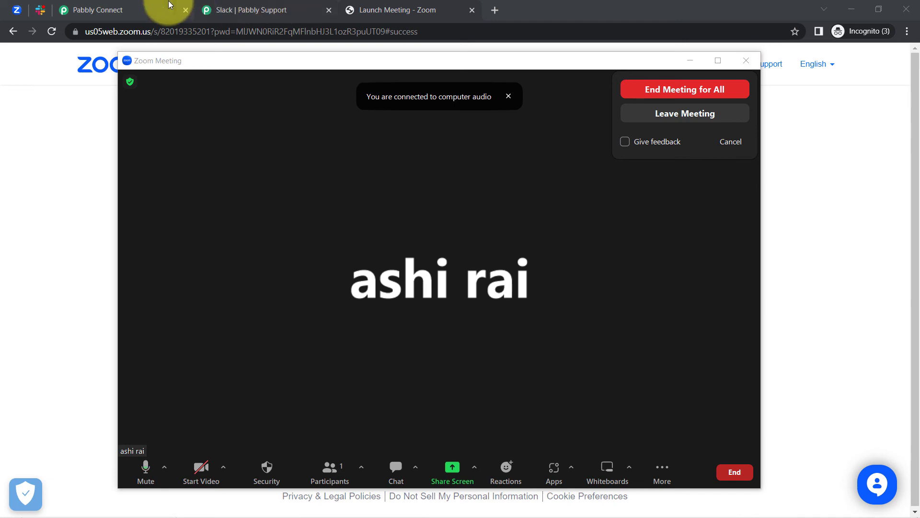
Switch back to the Pabbly Connect tab and scroll to the Slack Send Channel Message section
{"action": "left_click", "coordinate": [147, 9]}
{"action": "left_click_drag", "start_coordinate": [918, 182], "coordinate": [816, 335]}
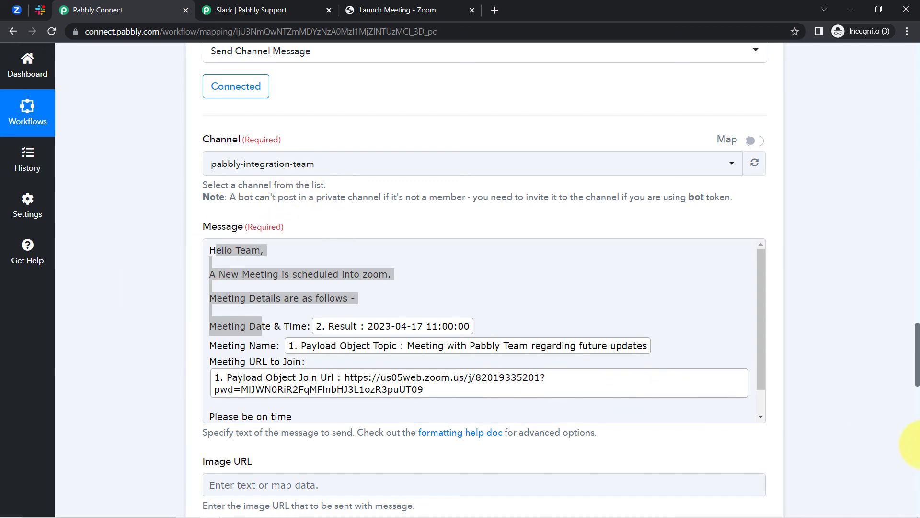
Save the Slack step, send a test request, and view the posted message in Slack
{"action": "left_click_drag", "start_coordinate": [918, 360], "coordinate": [912, 480]}
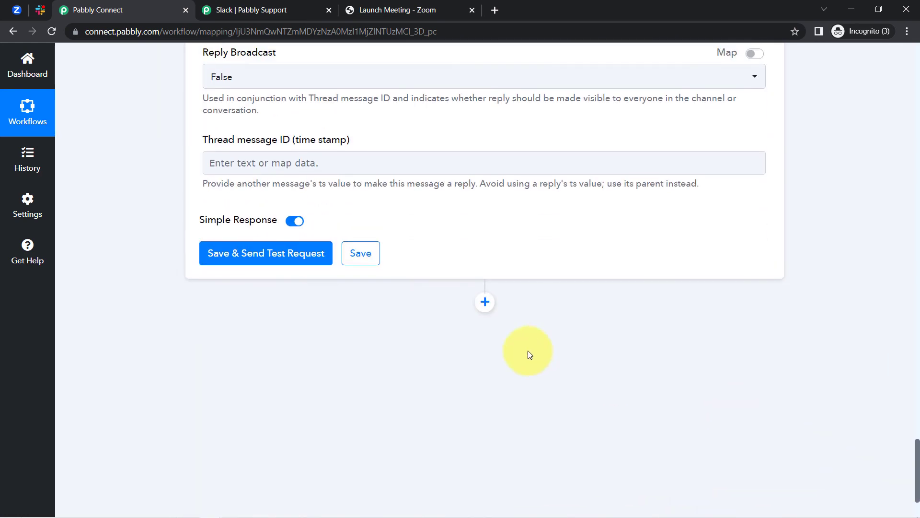
{"action": "left_click", "coordinate": [309, 256]}
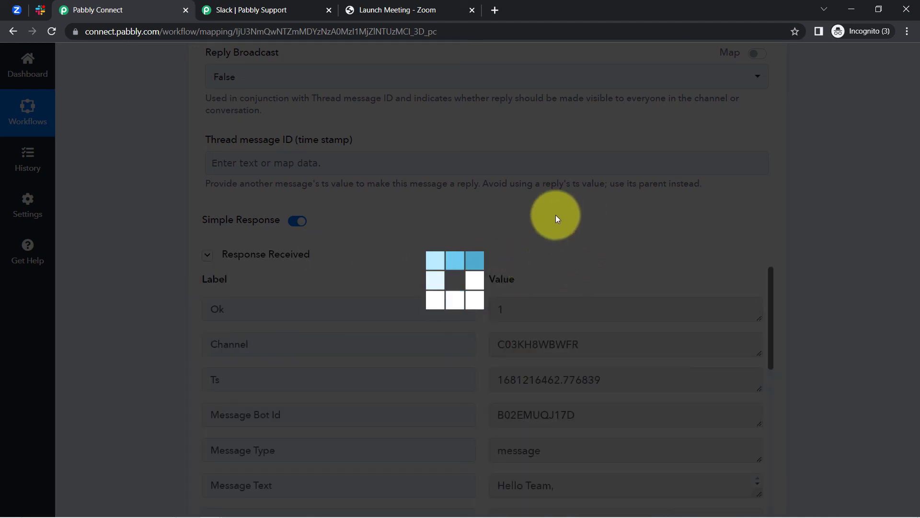
{"action": "left_click", "coordinate": [41, 10]}
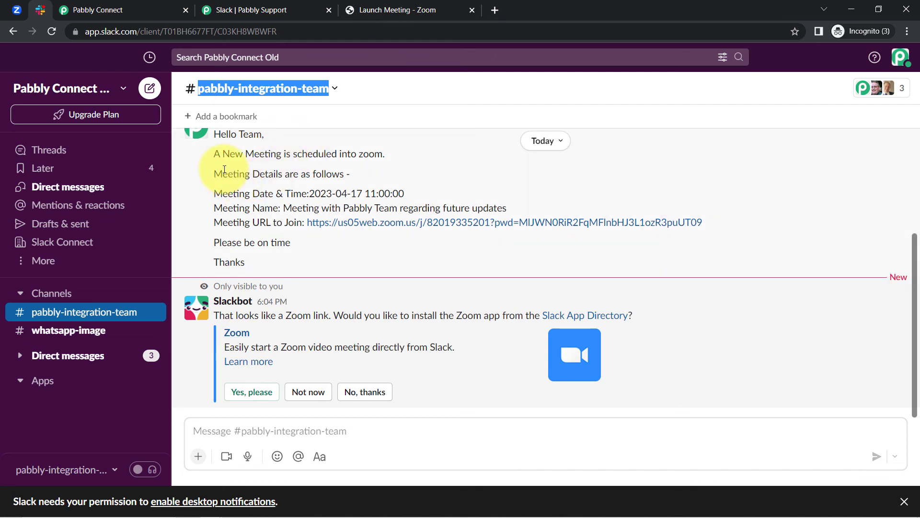
Check the message lines (meeting date/time, name, join URL, closing), then return to Pabbly Connect
{"action": "left_click", "coordinate": [246, 132]}
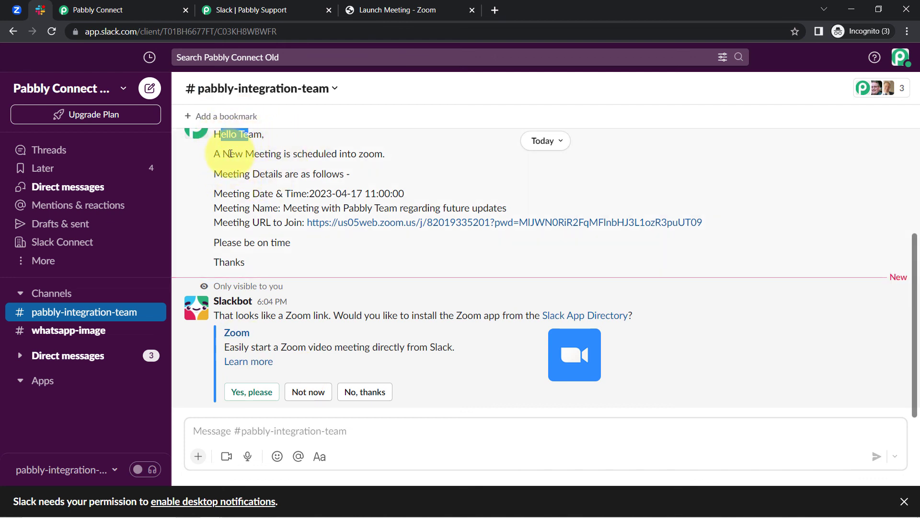
{"action": "left_click_drag", "start_coordinate": [259, 154], "coordinate": [365, 167]}
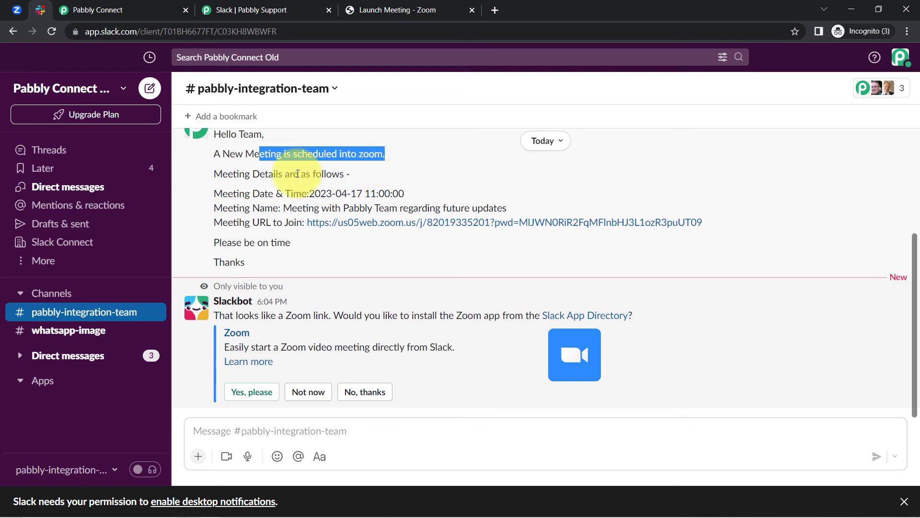
{"action": "left_click_drag", "start_coordinate": [236, 174], "coordinate": [350, 174]}
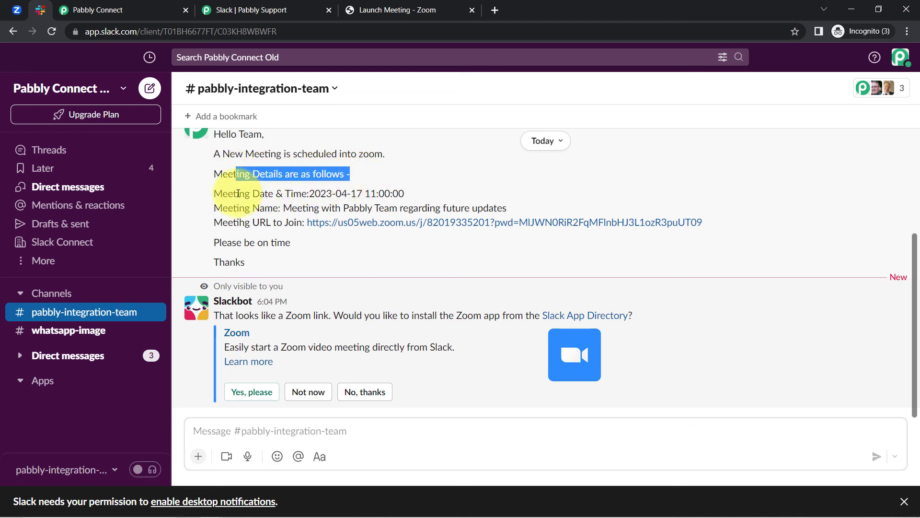
{"action": "left_click_drag", "start_coordinate": [233, 194], "coordinate": [406, 193]}
{"action": "left_click_drag", "start_coordinate": [252, 207], "coordinate": [422, 208]}
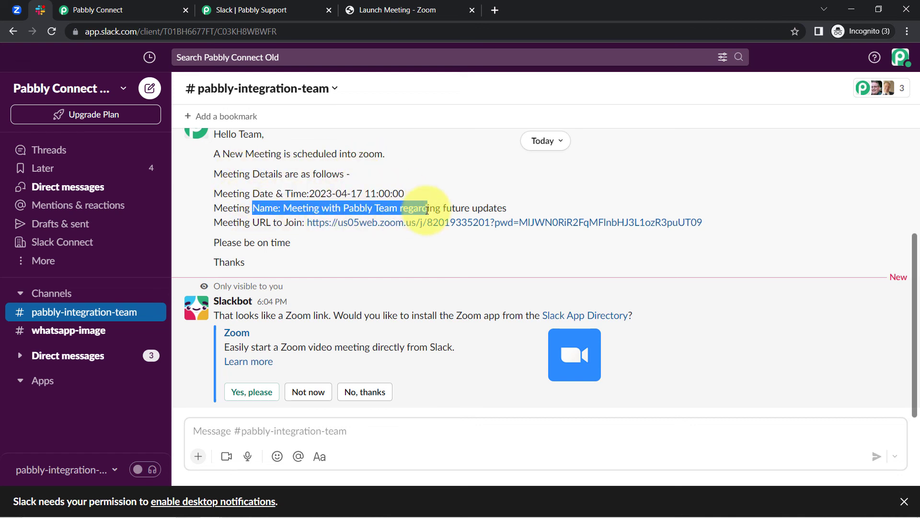
{"action": "left_click", "coordinate": [267, 211]}
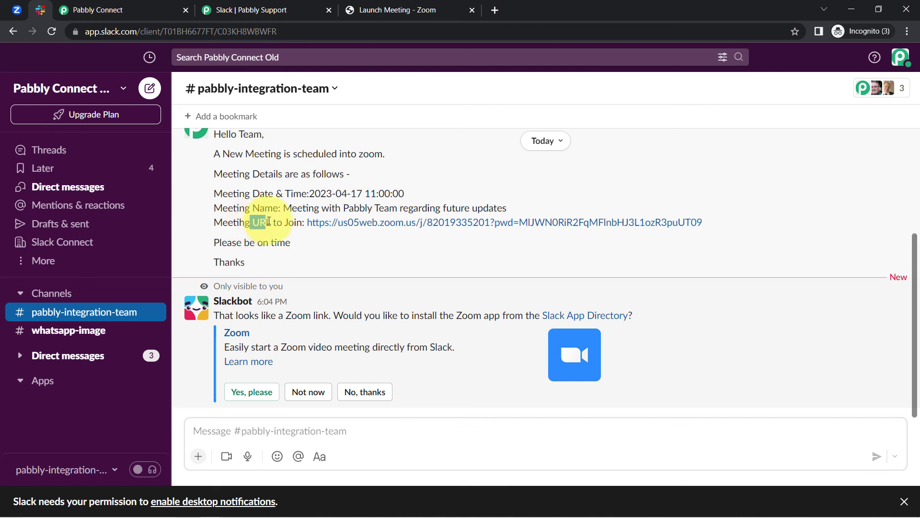
{"action": "left_click_drag", "start_coordinate": [214, 242], "coordinate": [286, 242]}
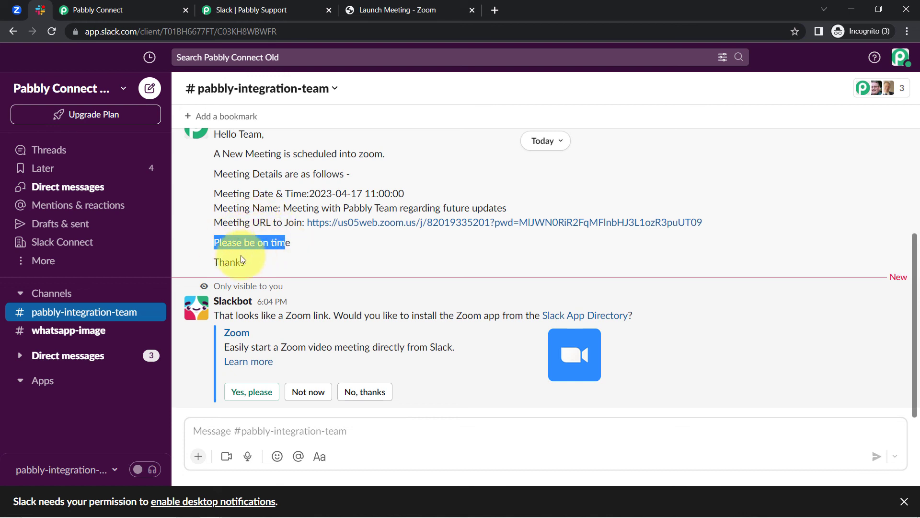
{"action": "left_click_drag", "start_coordinate": [219, 262], "coordinate": [255, 266]}
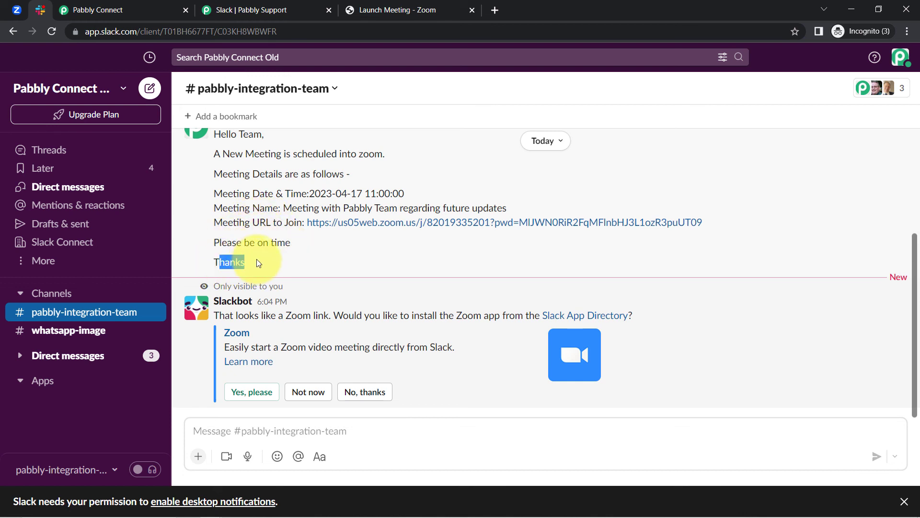
{"action": "left_click", "coordinate": [18, 11]}
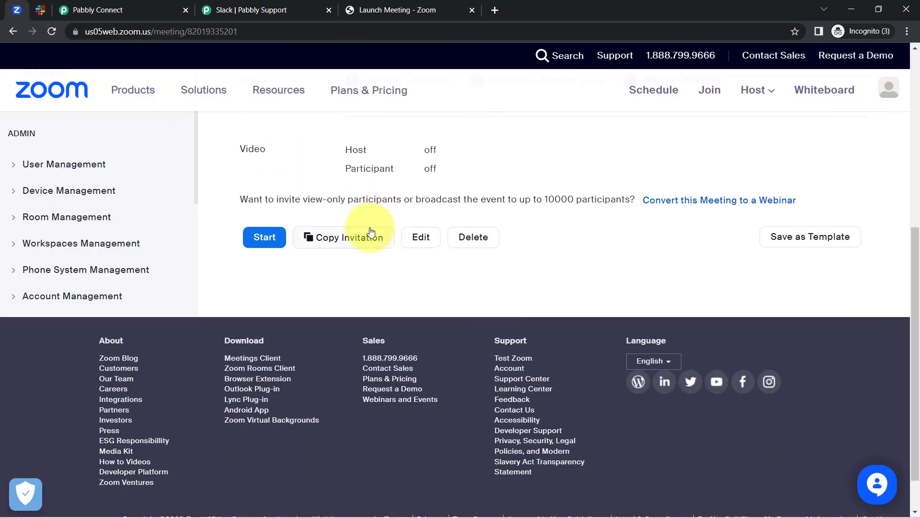
{"action": "left_click", "coordinate": [134, 10]}
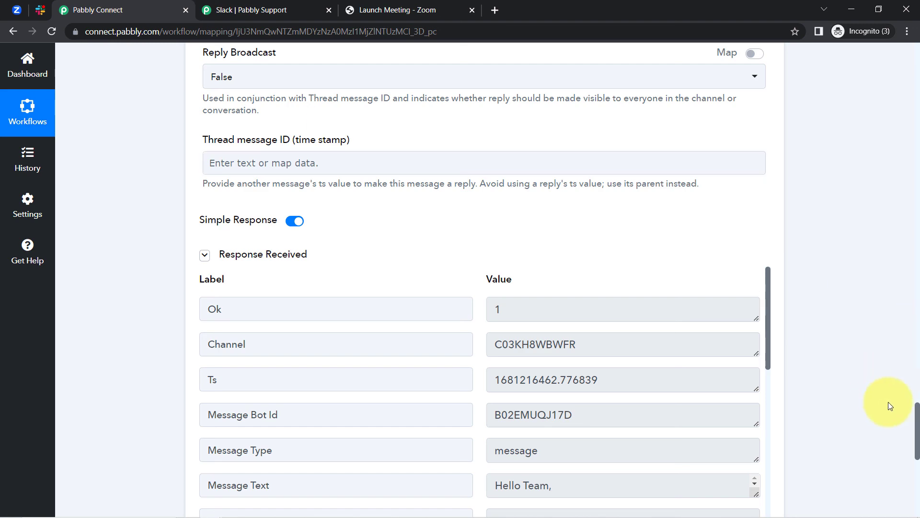
Collapse the Zoom Configure Webhook, Date/Time Formatter and Slack Send Channel Message steps
{"action": "left_click_drag", "start_coordinate": [918, 429], "coordinate": [906, 21]}
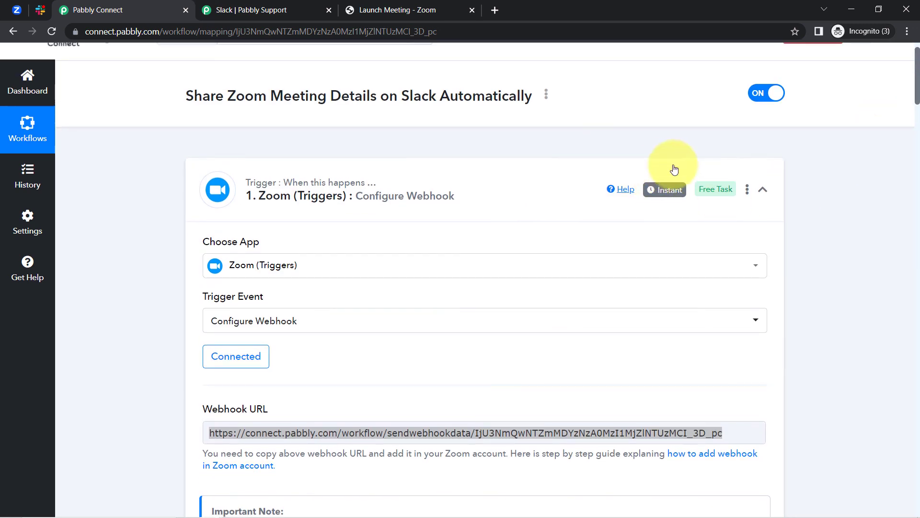
{"action": "mouse_move", "coordinate": [665, 201]}
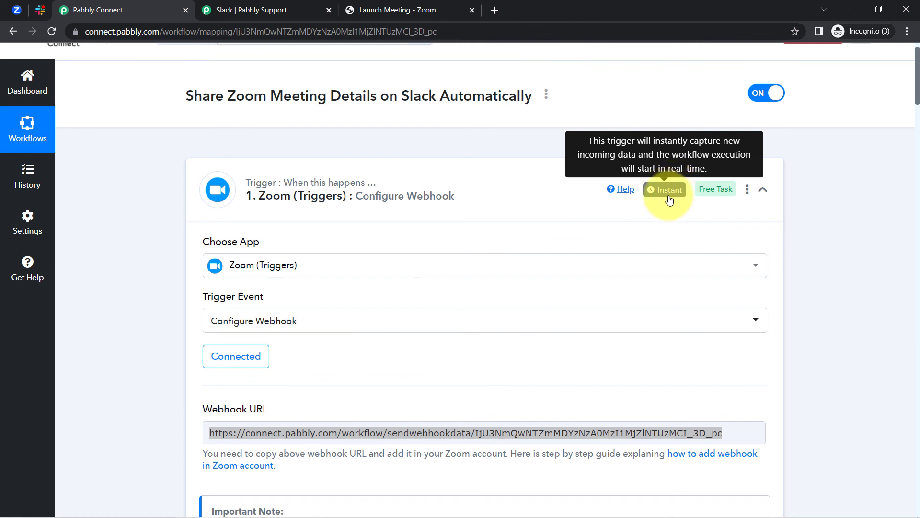
{"action": "left_click", "coordinate": [430, 188]}
{"action": "left_click", "coordinate": [307, 300]}
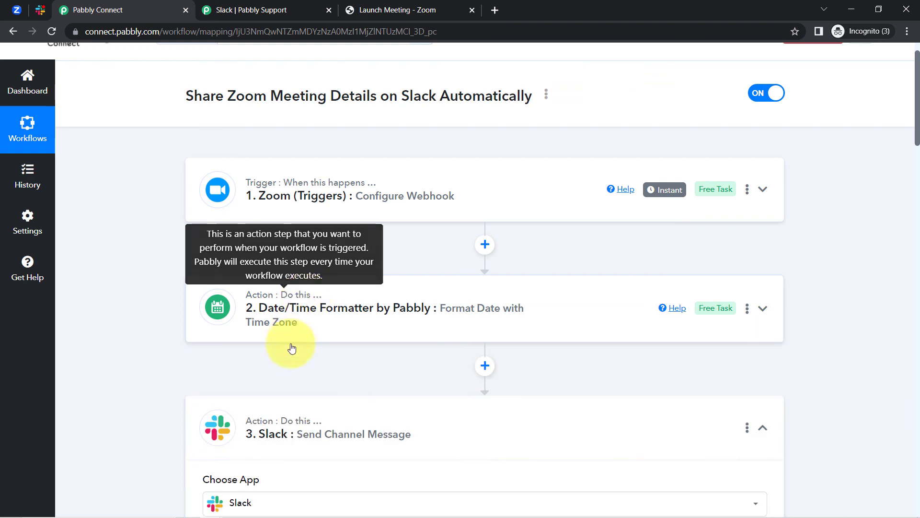
{"action": "left_click", "coordinate": [264, 439]}
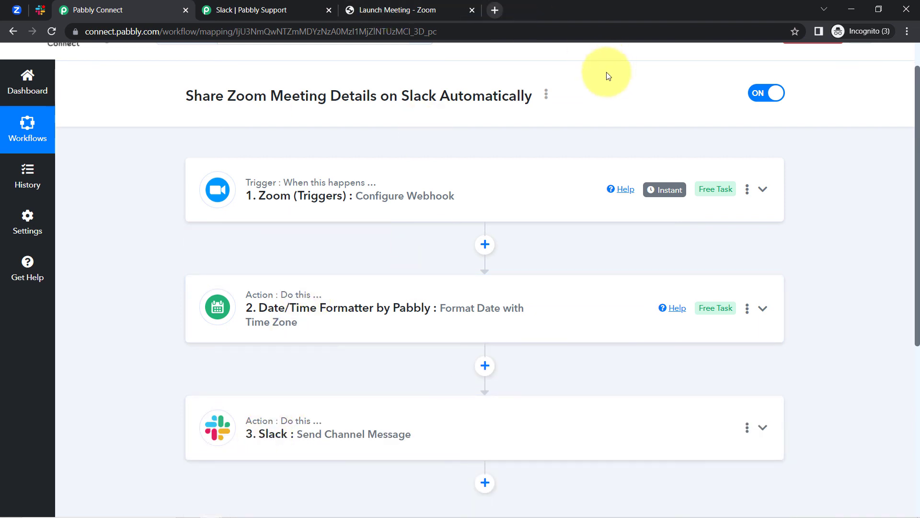
Copy the workflow's share link from its Share option, then close the share dialog
{"action": "left_click", "coordinate": [547, 94]}
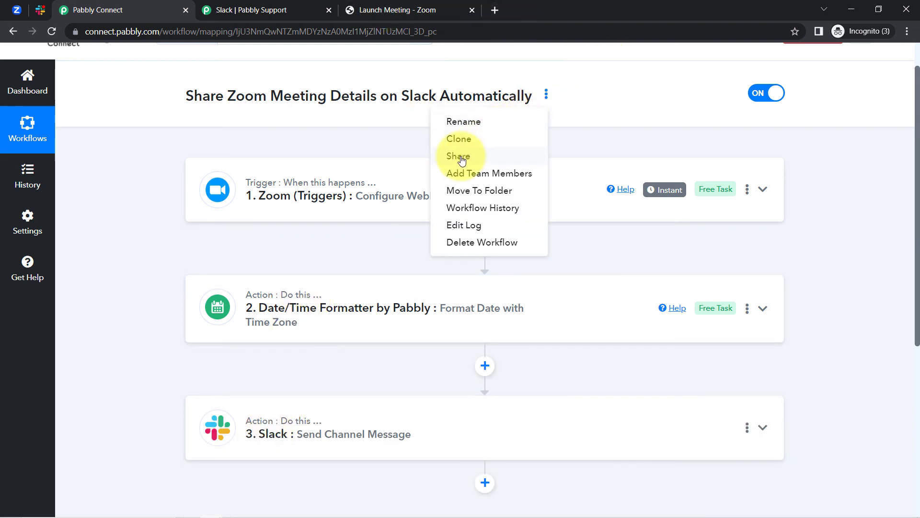
{"action": "left_click", "coordinate": [458, 155]}
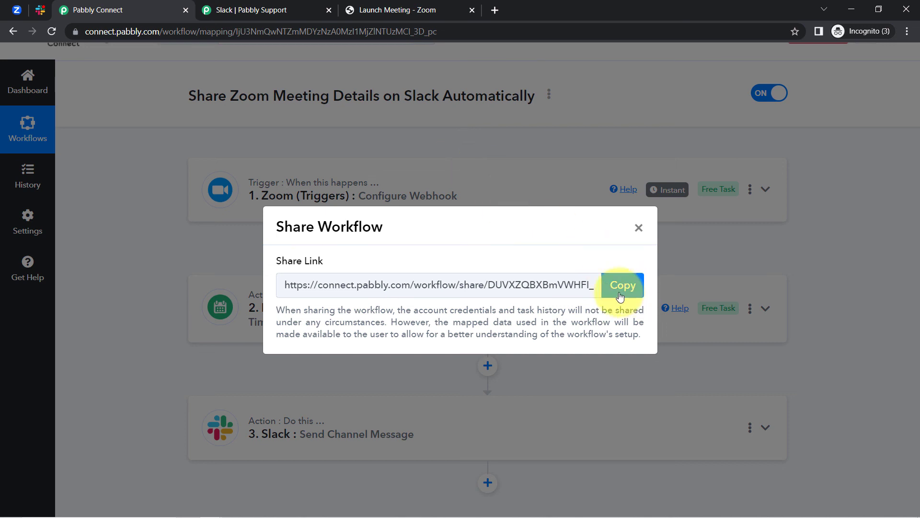
{"action": "left_click", "coordinate": [623, 287]}
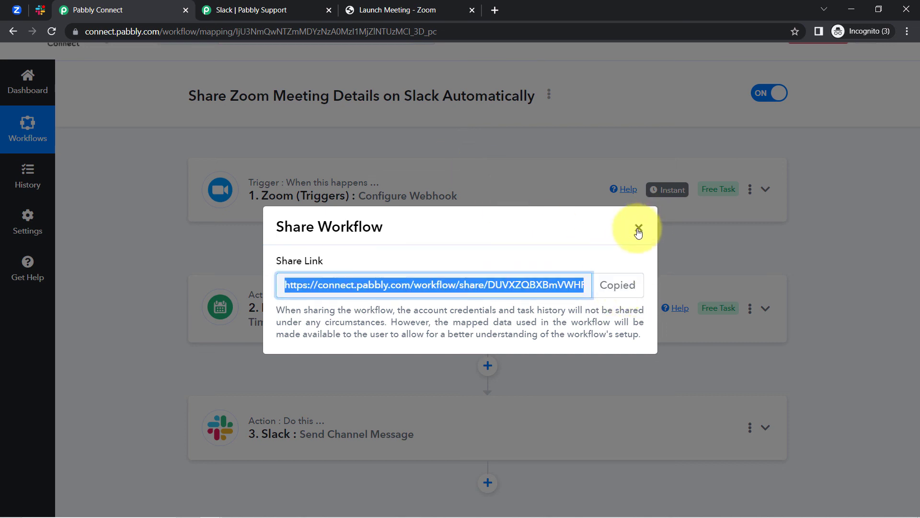
{"action": "left_click", "coordinate": [639, 229]}
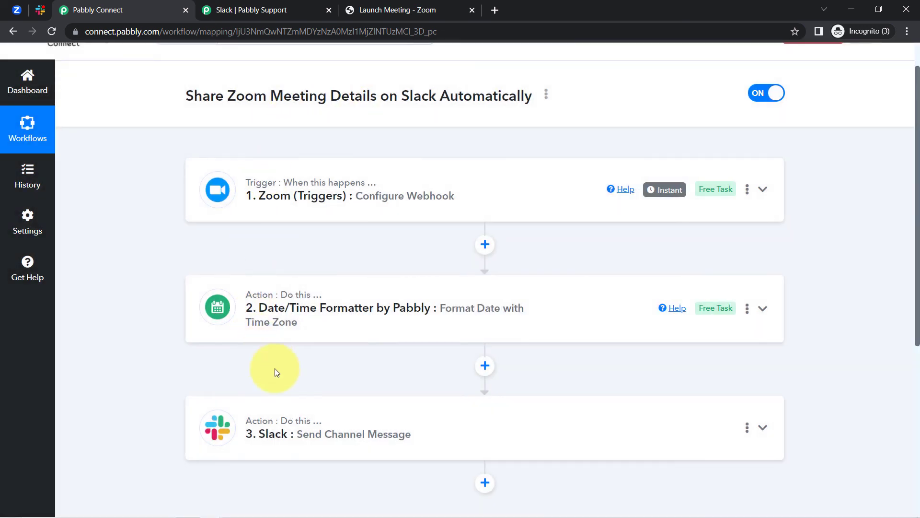